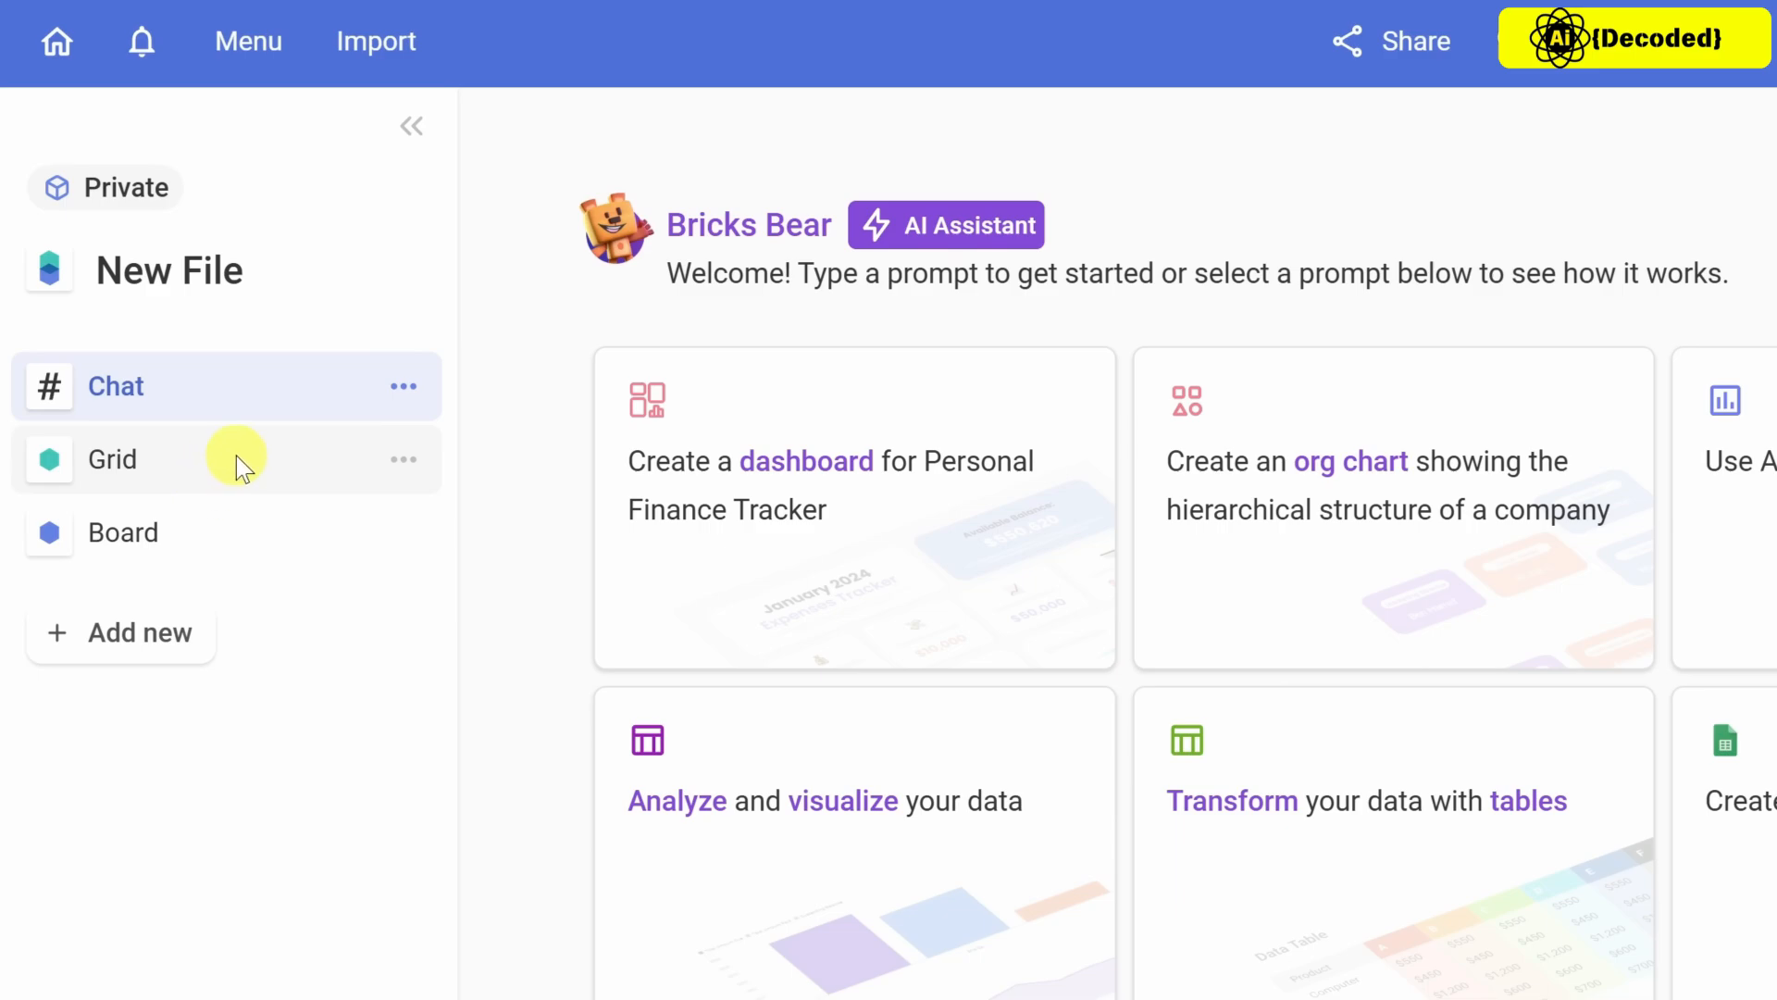
# Open the Grid sheet of the new file.
pyautogui.click(135, 469)
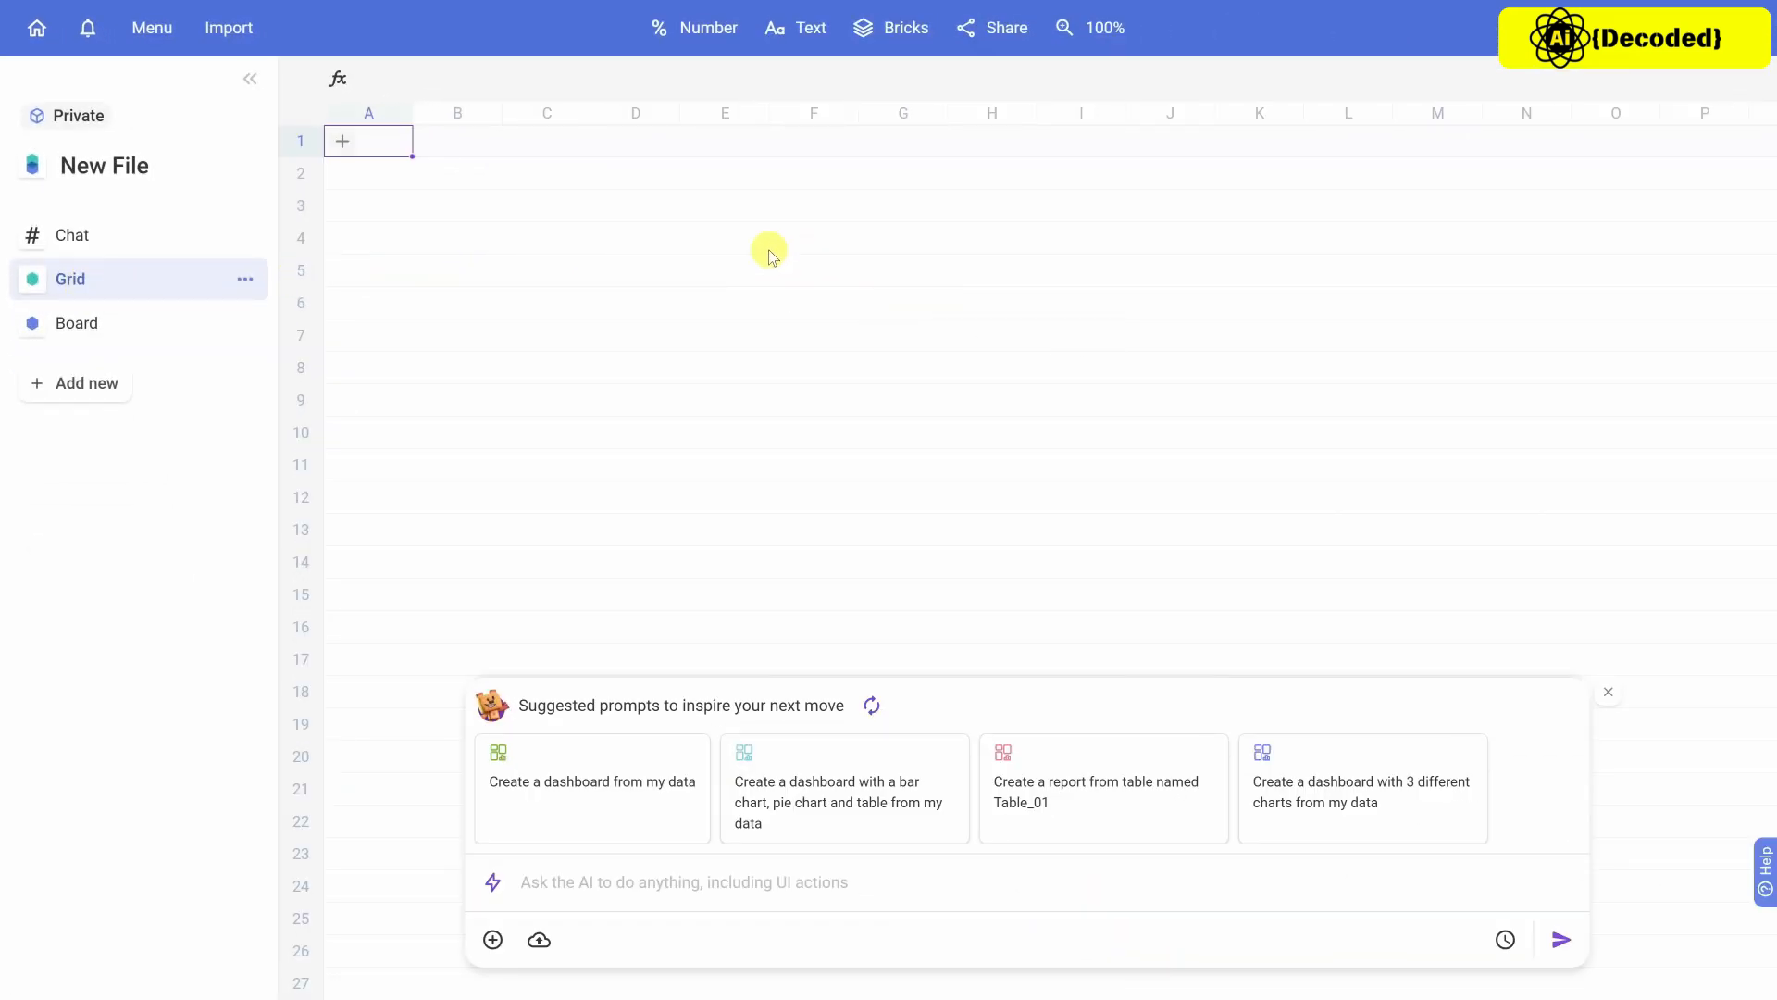
pyautogui.moveTo(382, 146)
pyautogui.mouseDown()
pyautogui.moveTo(1175, 444)
pyautogui.moveTo(1434, 602)
pyautogui.mouseUp()
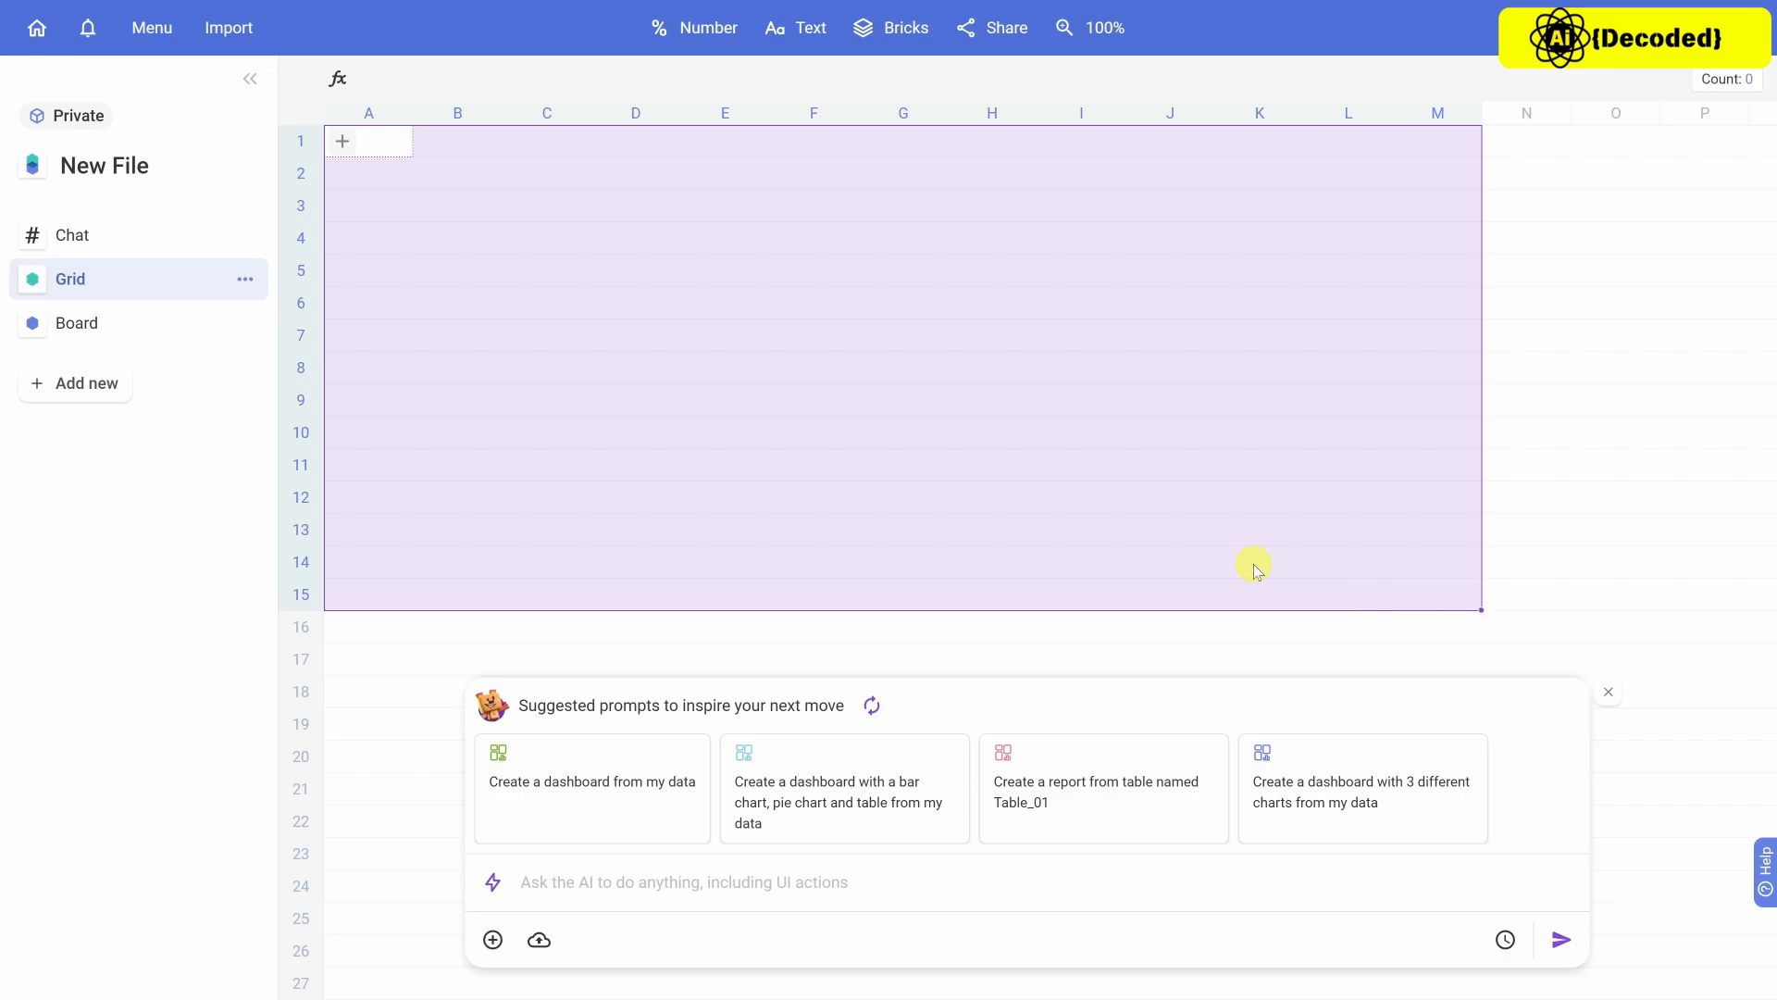
pyautogui.click(509, 242)
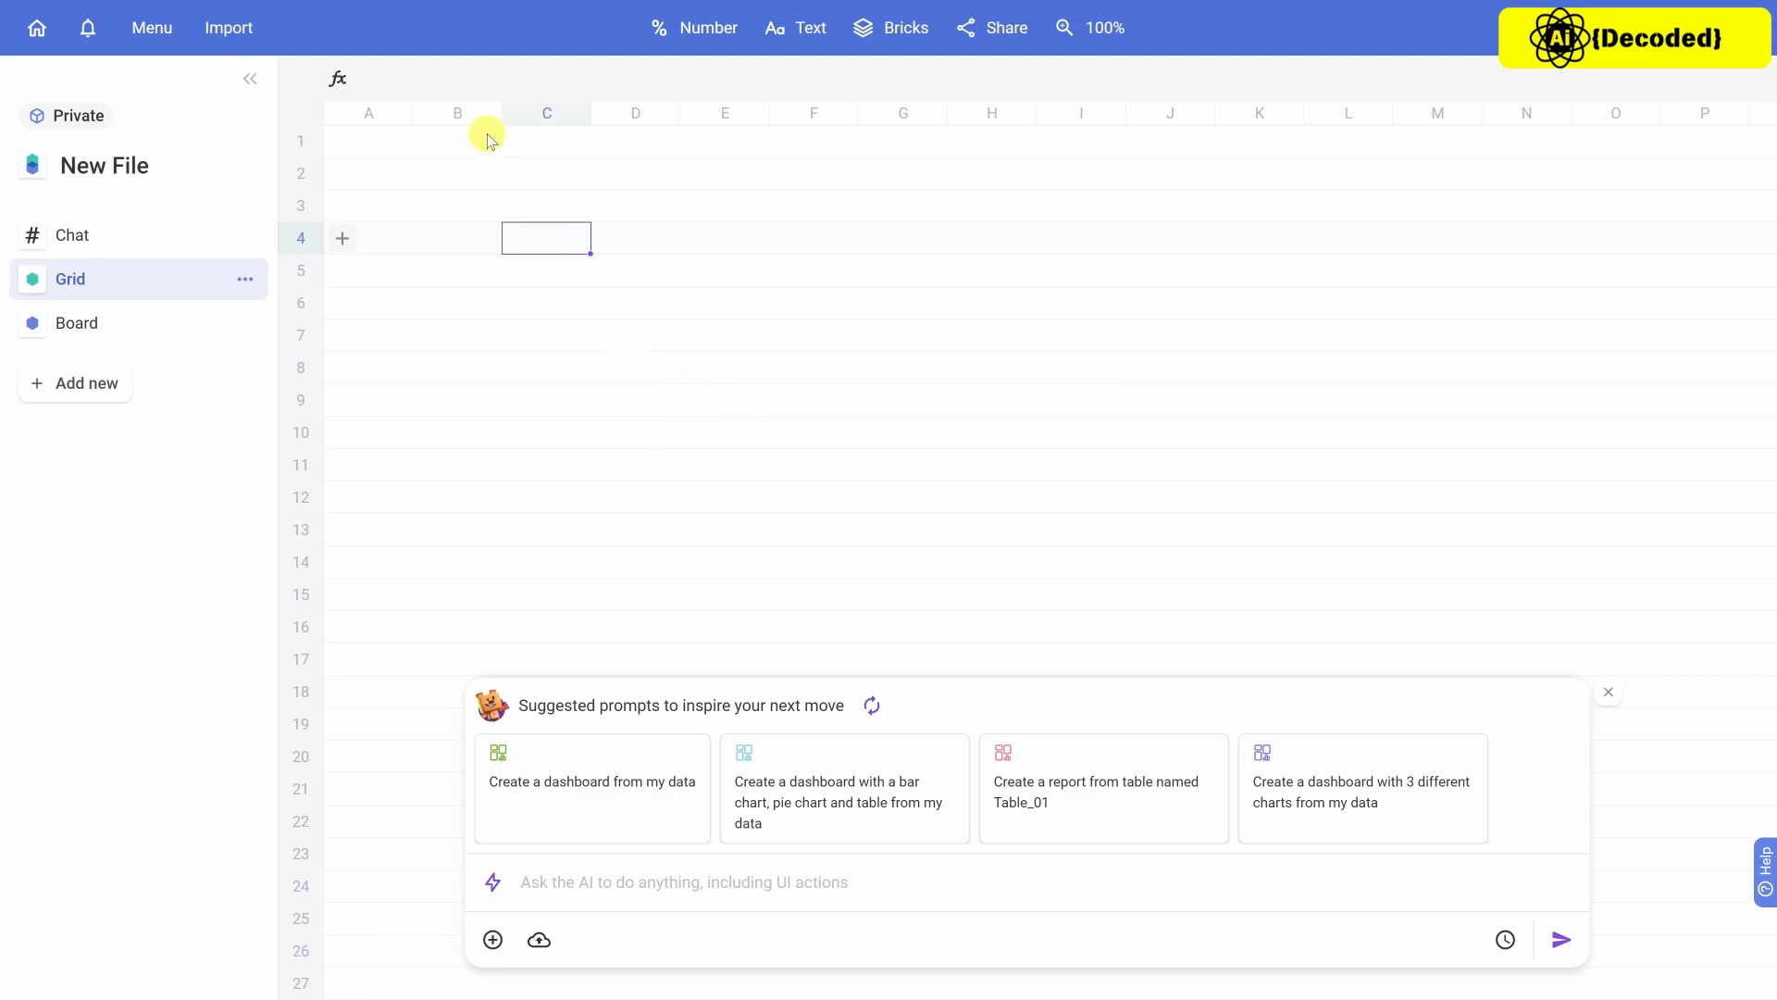
# Enter the values 5, 545 and 453 in cells A1 to A3.
pyautogui.click(383, 139)
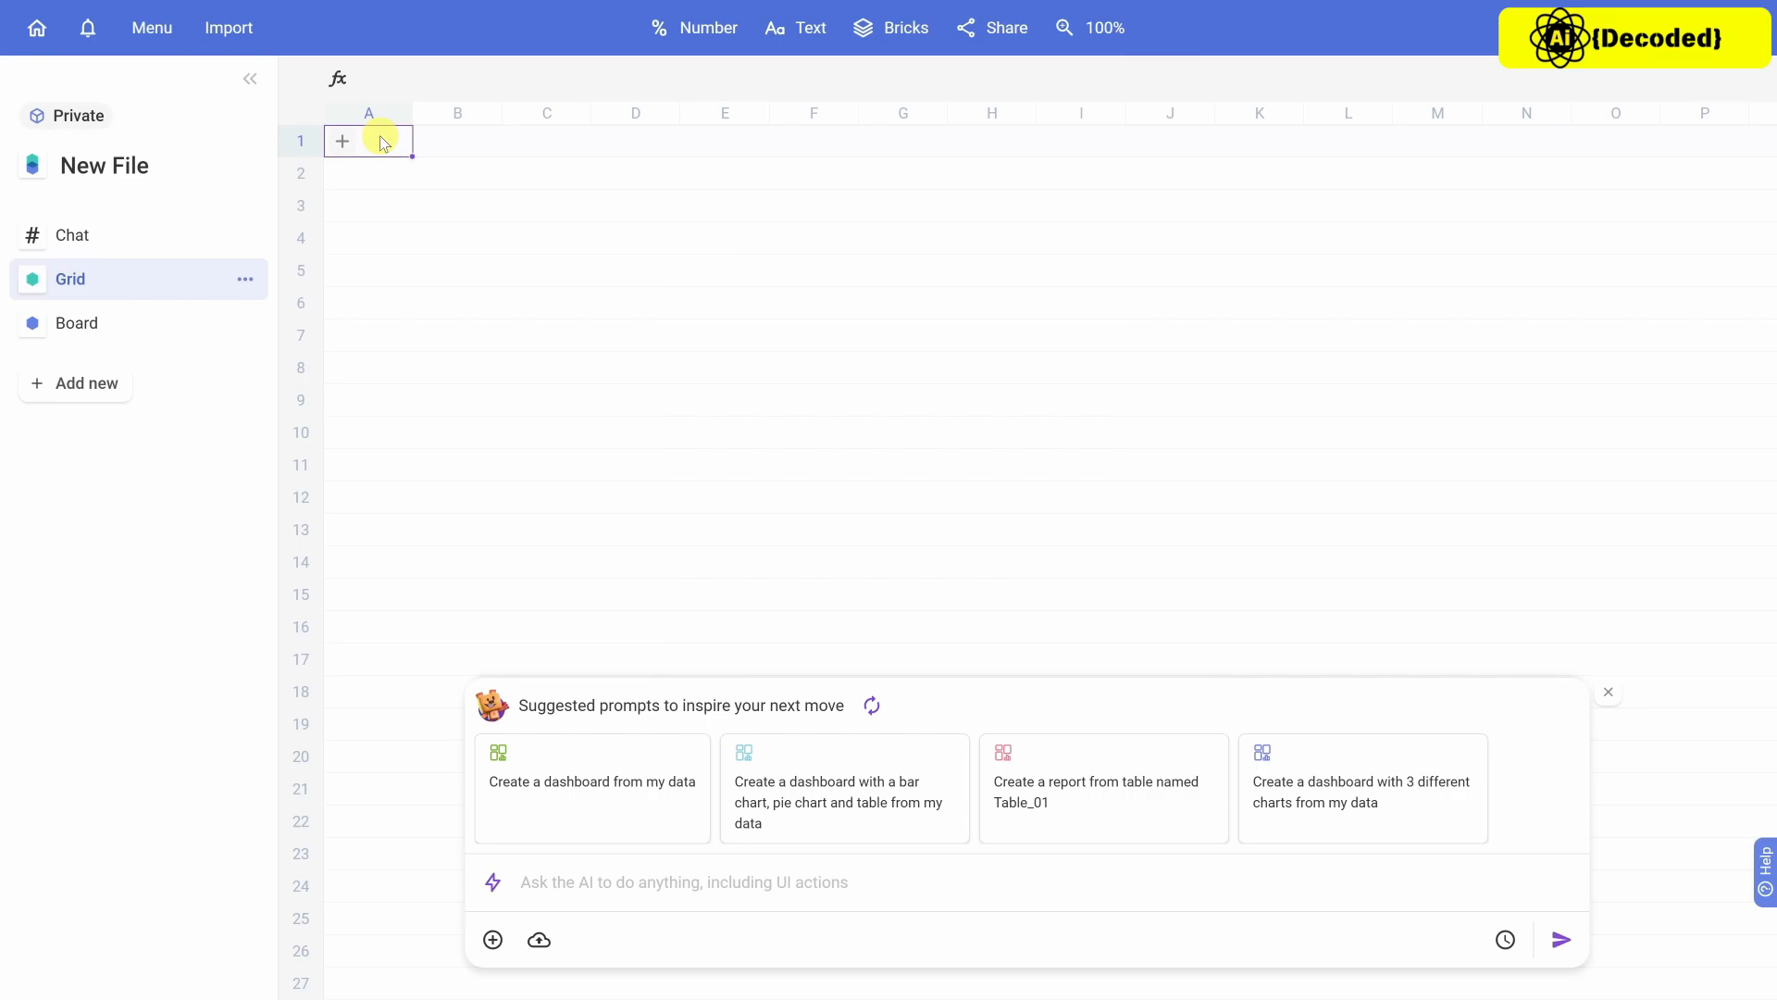
pyautogui.write('5')
pyautogui.press('Return')
pyautogui.write('545')
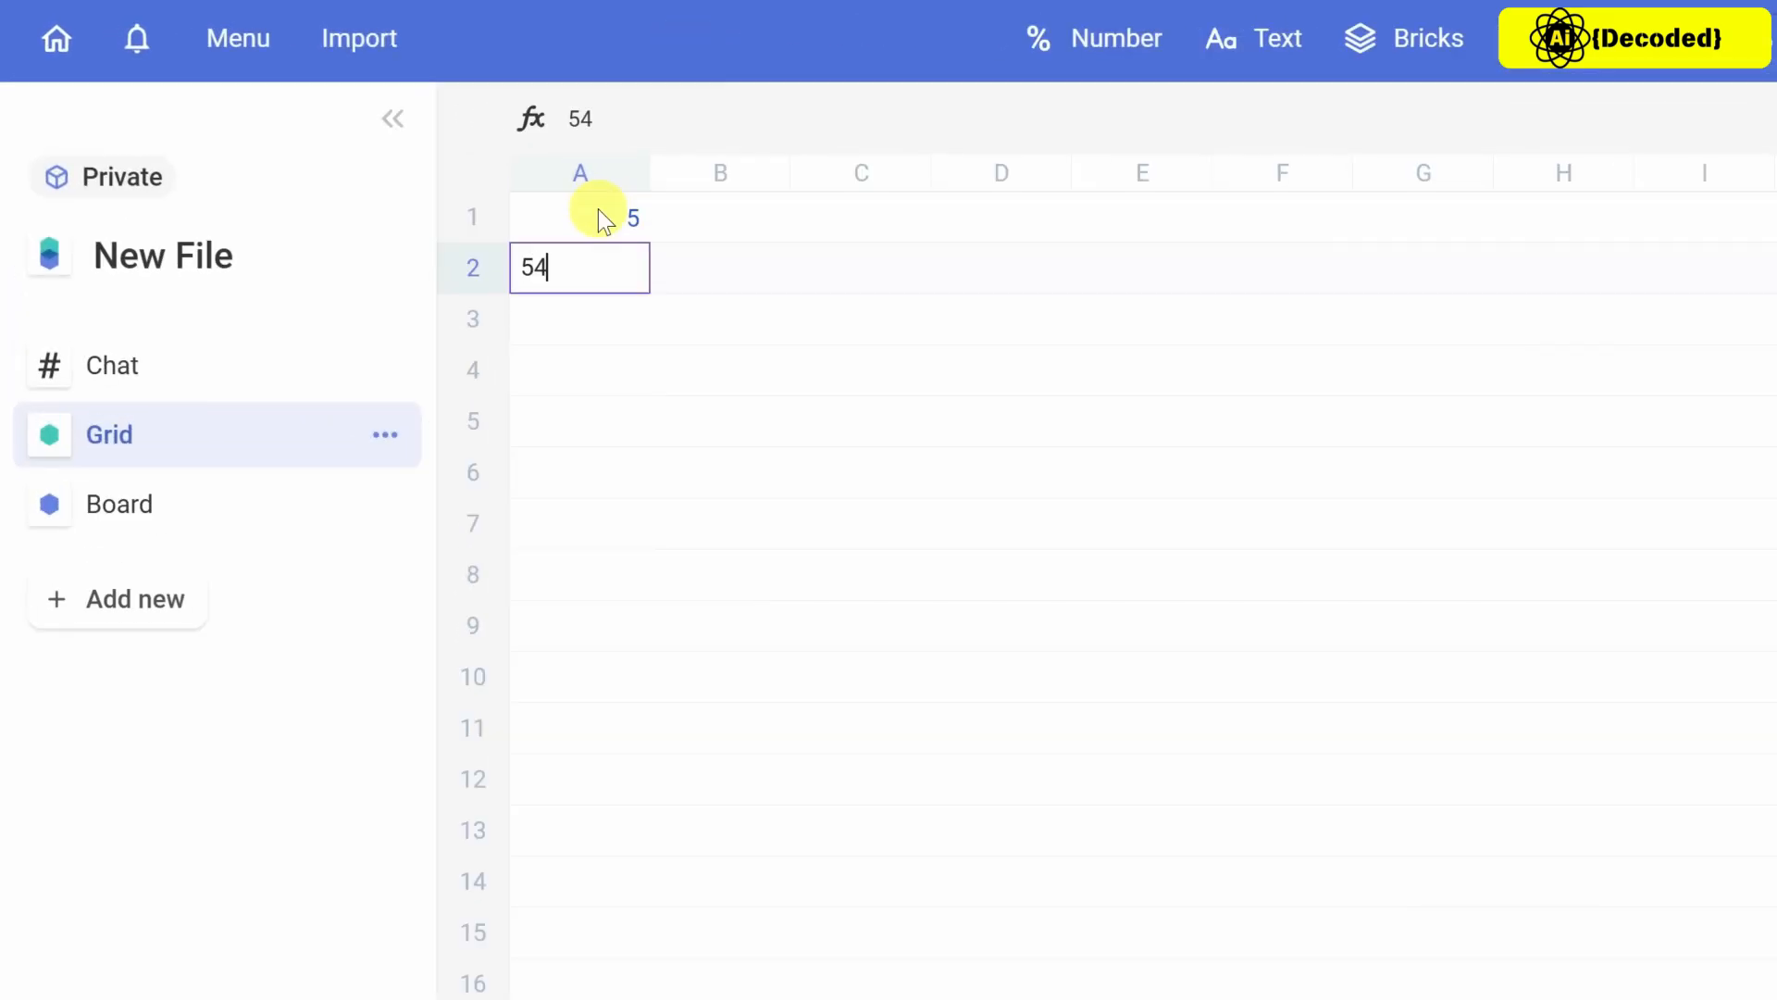
pyautogui.press('Return')
pyautogui.write('453')
pyautogui.press('Return')
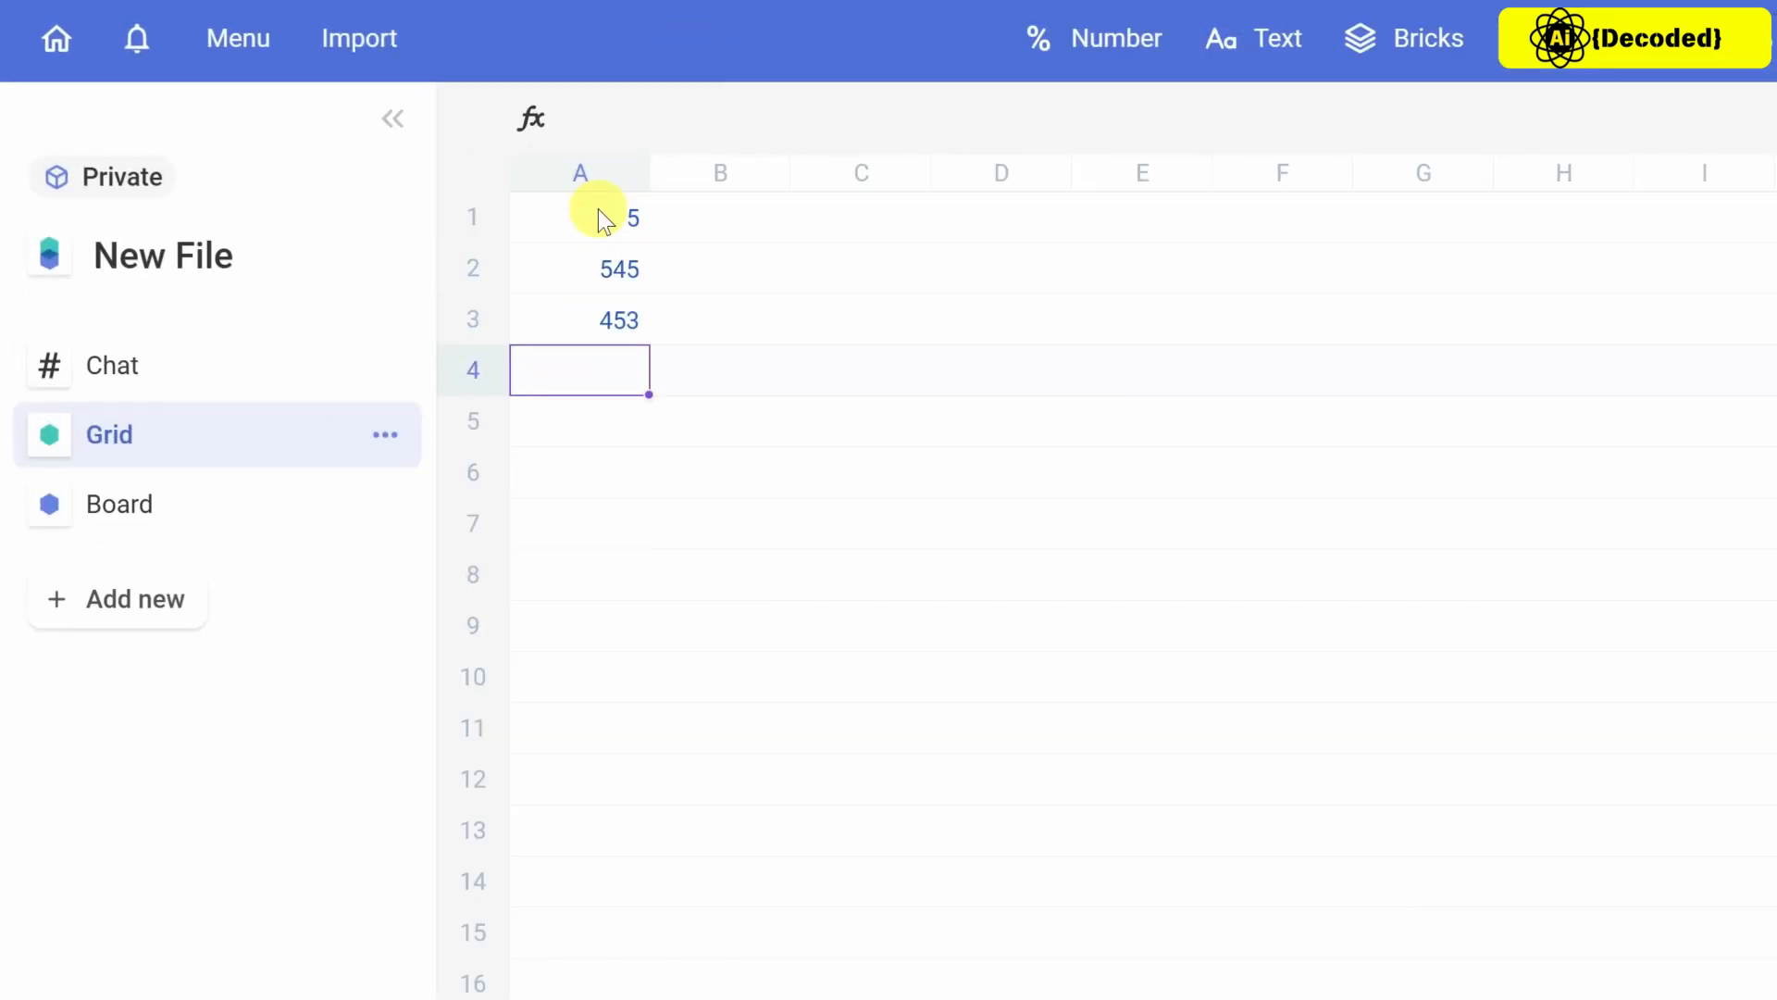
# Add up cells A1 to A3 with a SUM formula in cell A4.
pyautogui.write('=sum(')
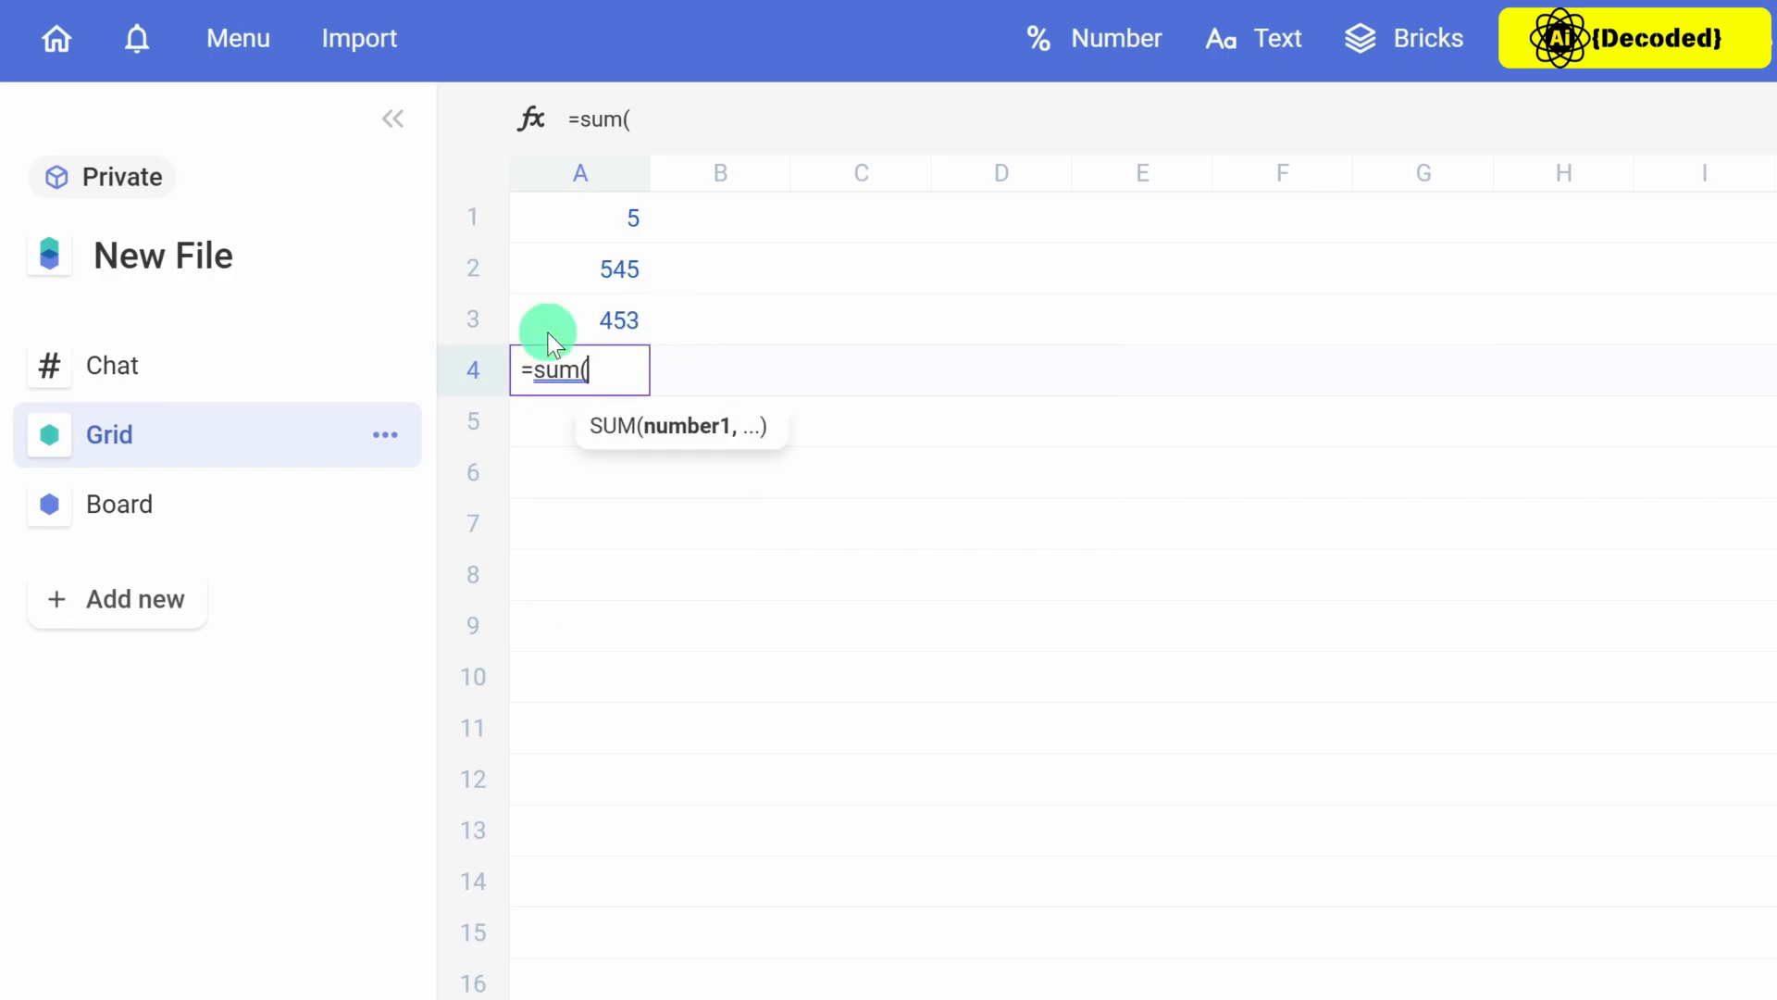
pyautogui.moveTo(543, 337); pyautogui.dragTo(567, 218)
pyautogui.write(')')
pyautogui.press('Return')
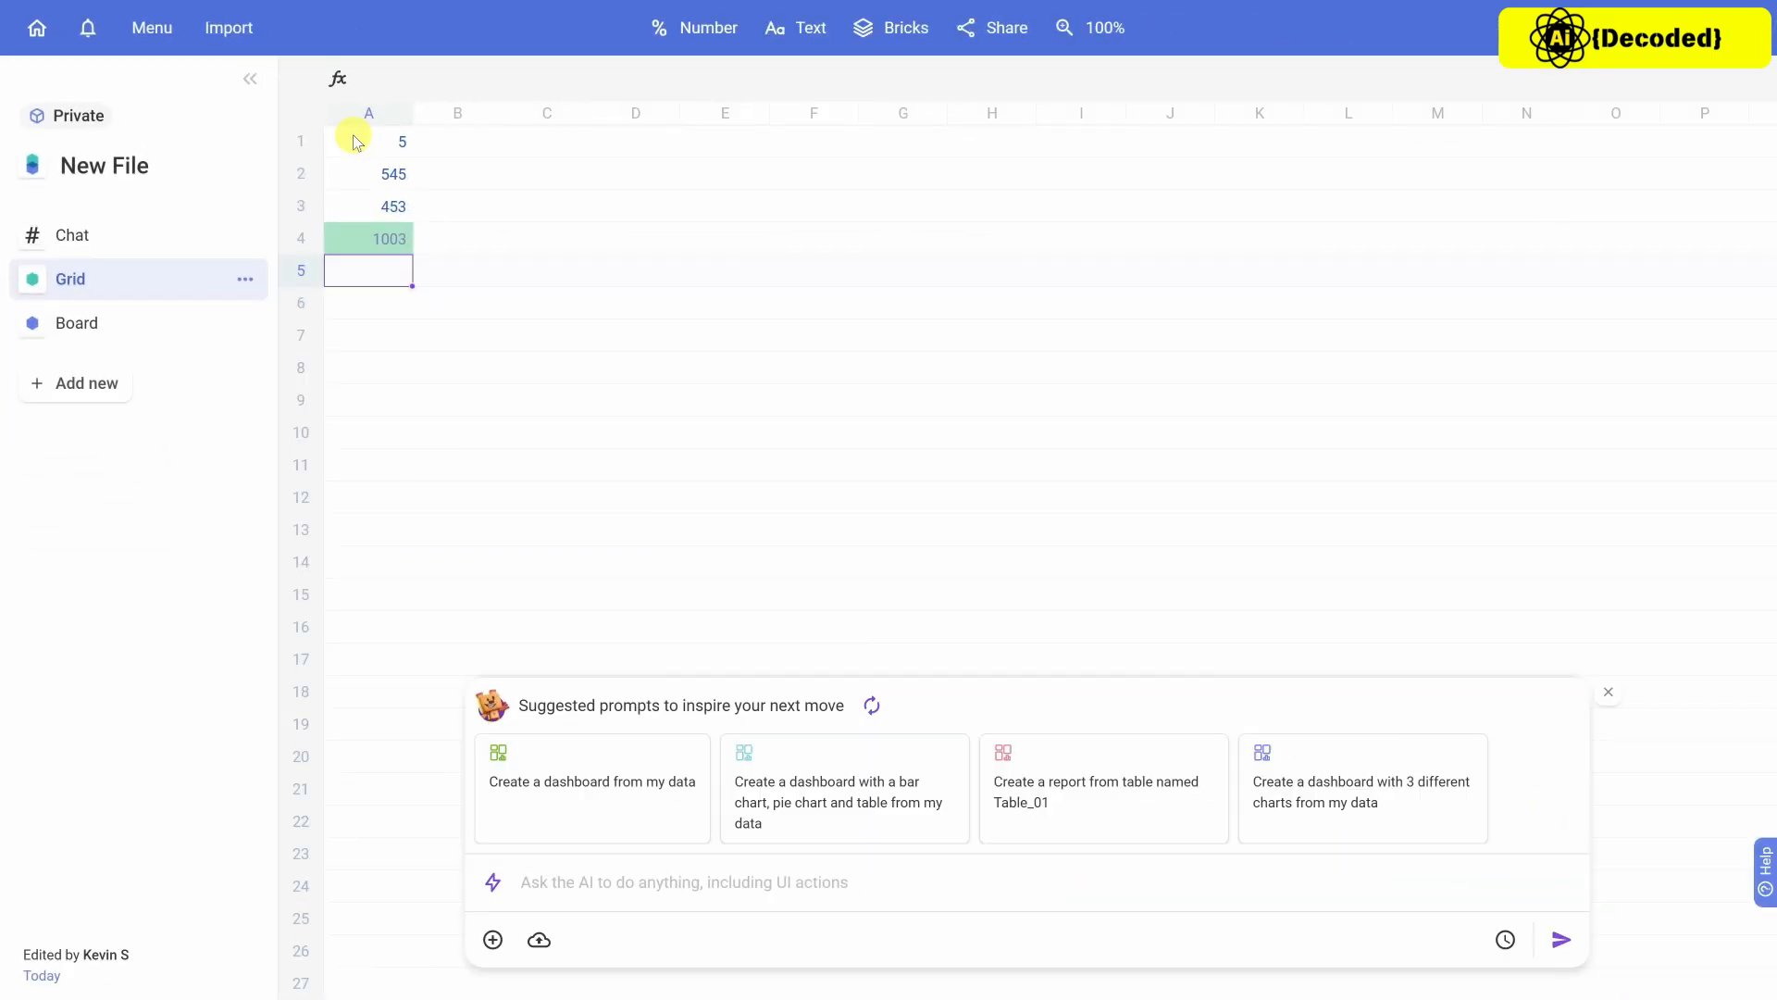
# Clear the trial values and the formula from cells A1 to B5.
pyautogui.moveTo(357, 141); pyautogui.dragTo(448, 274)
pyautogui.press('Delete')
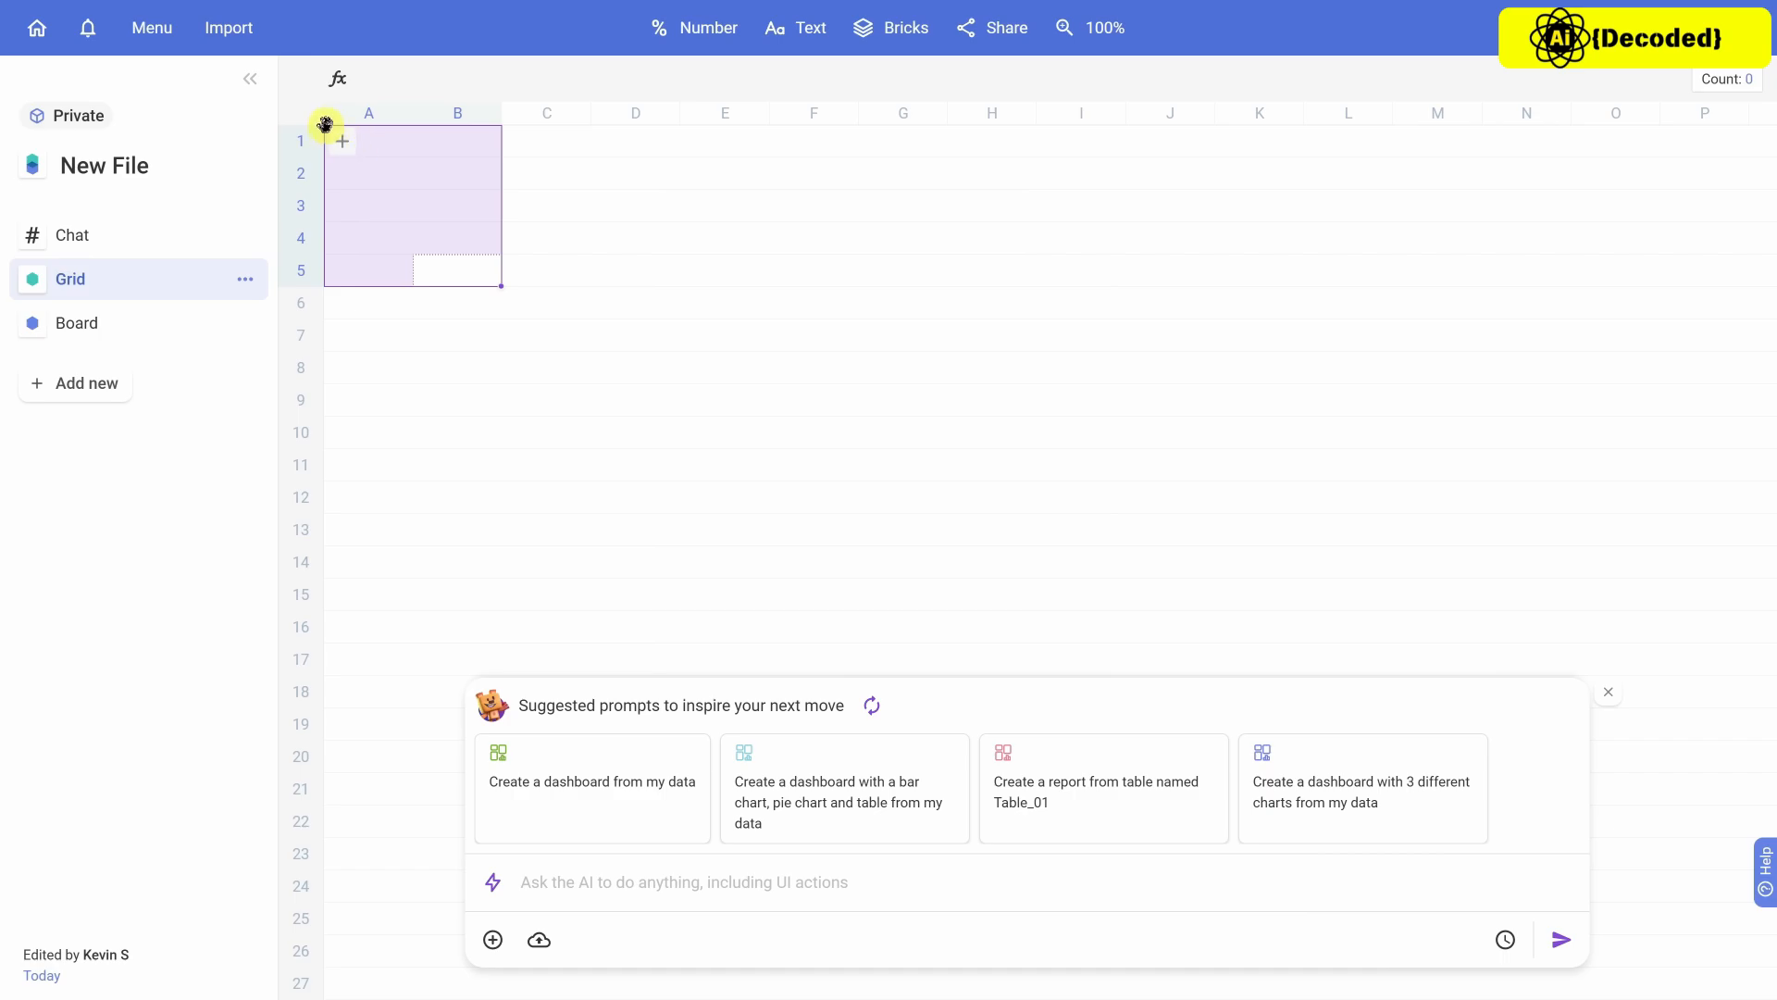
# Paste the copied sales data at cell A1 and widen its three columns so that the contents are fully readable.
pyautogui.click(385, 140)
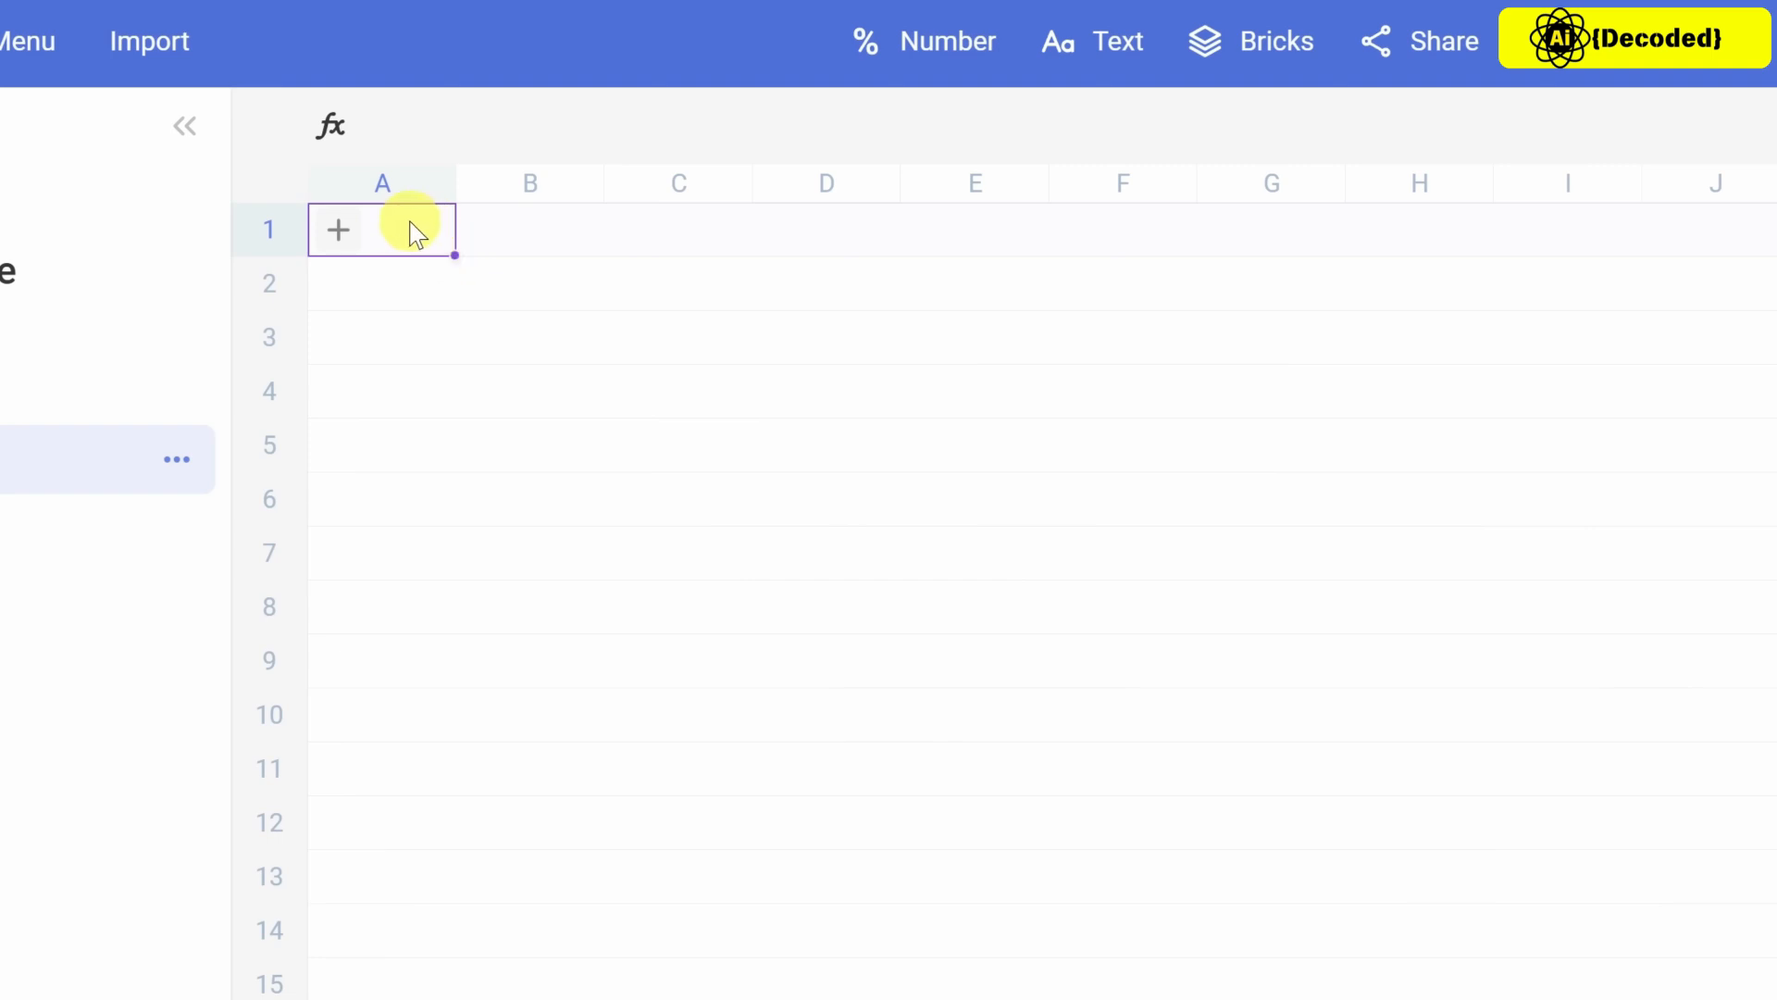
pyautogui.hotkey('ctrl', 'v')
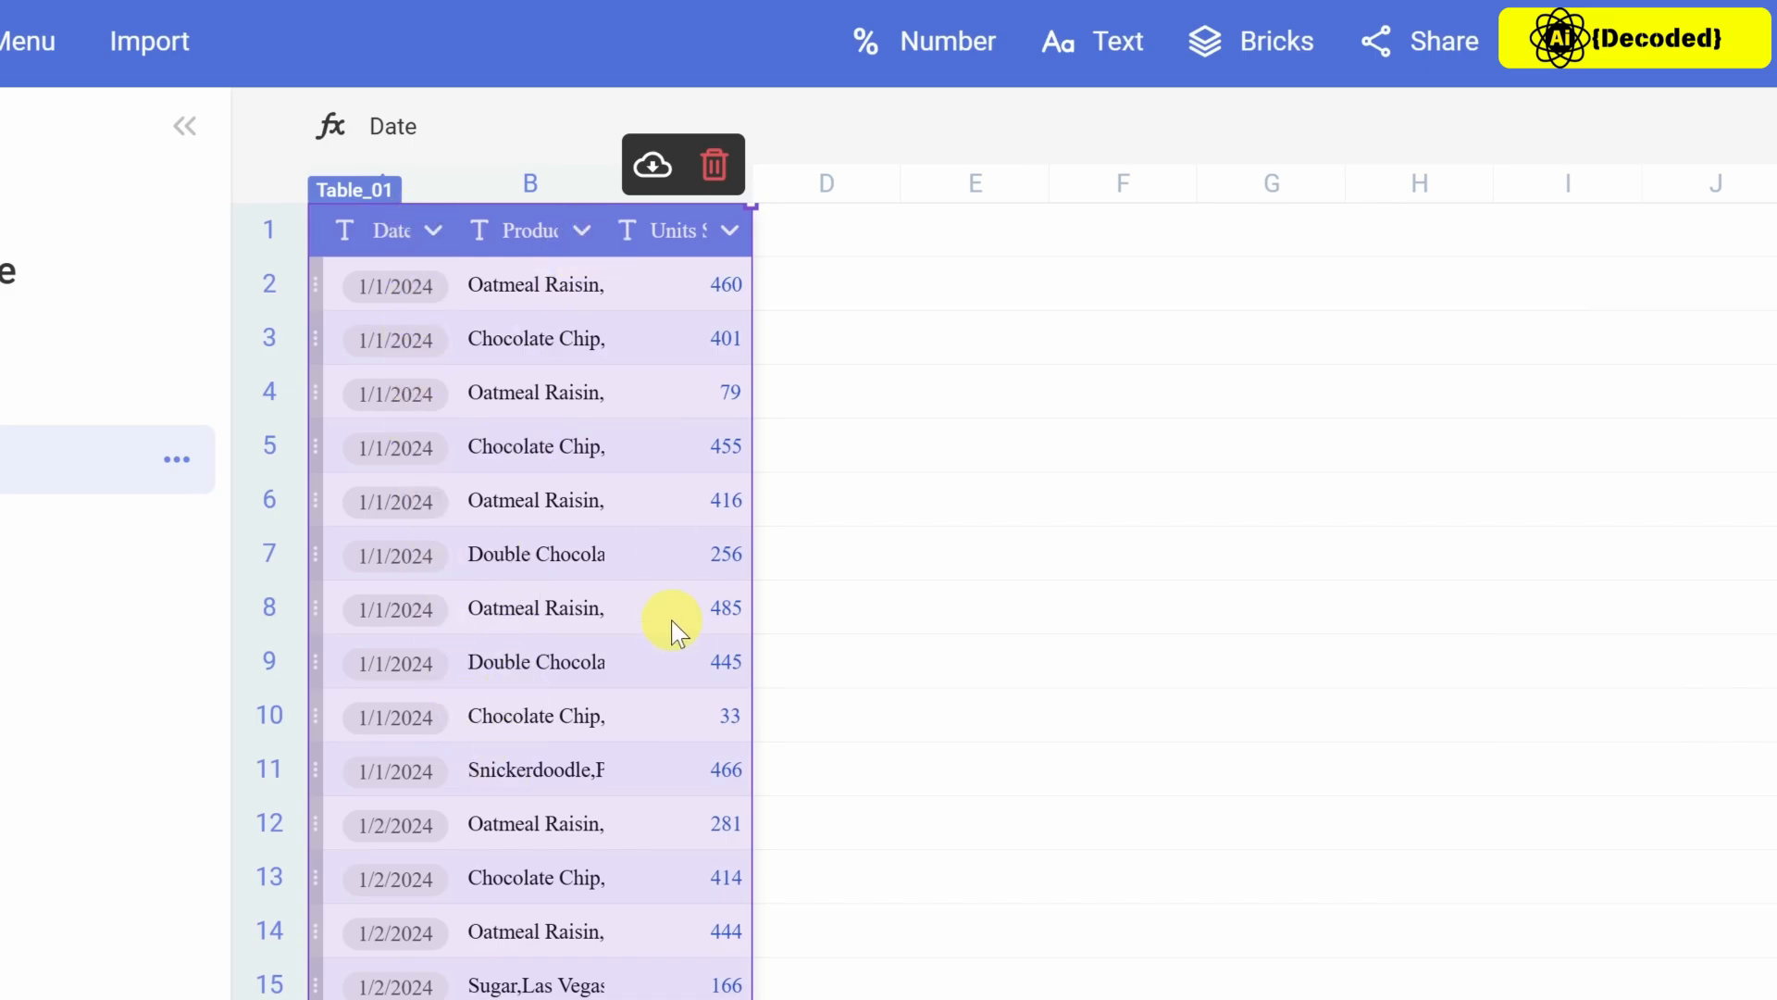
pyautogui.click(269, 180)
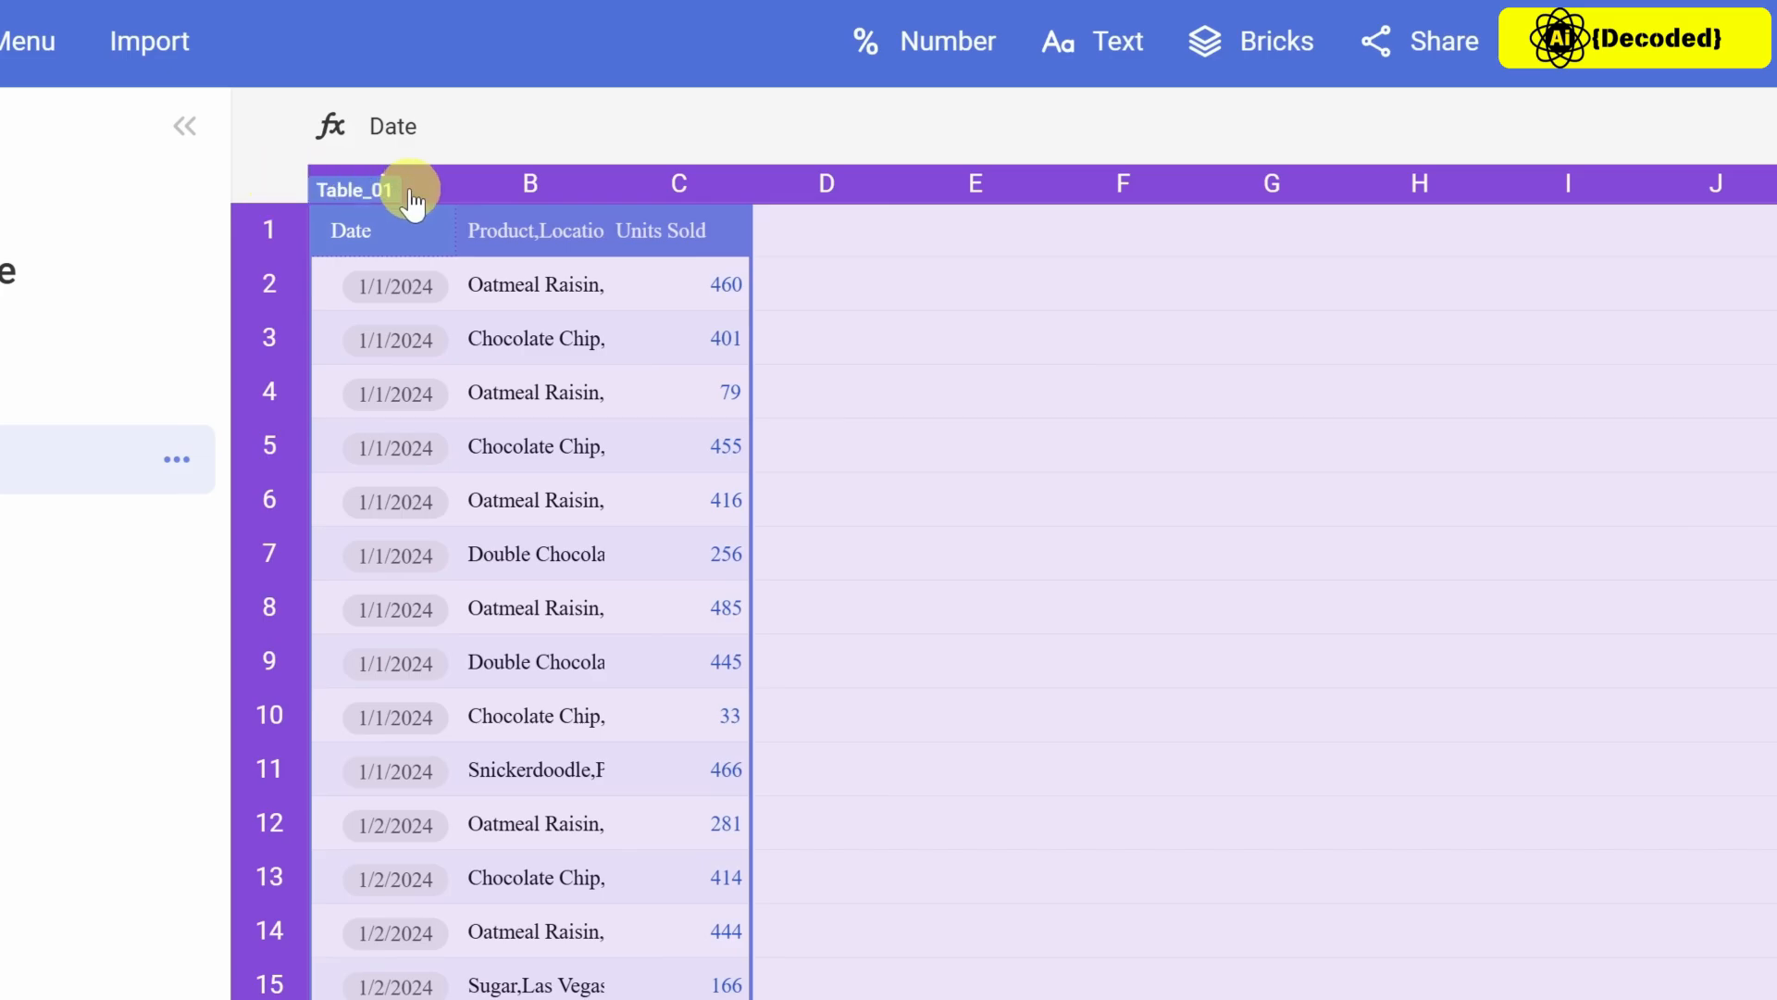
pyautogui.moveTo(455, 186); pyautogui.dragTo(623, 210)
pyautogui.click(552, 226)
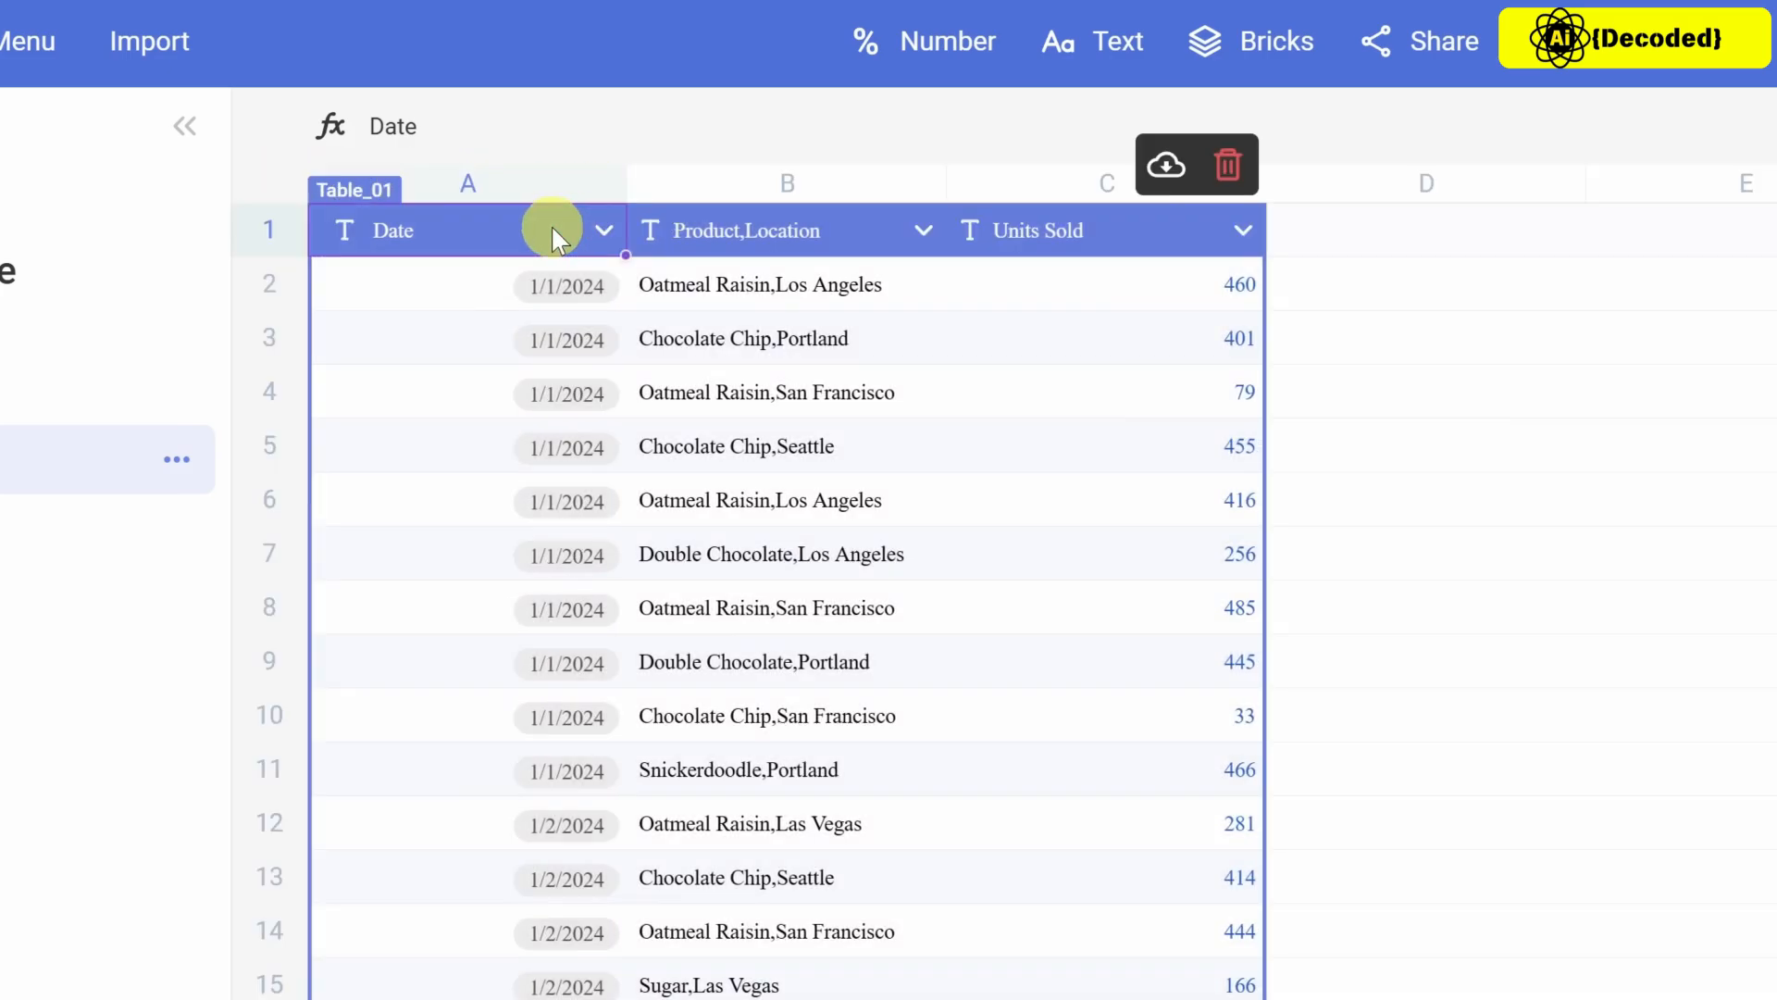
# Rename the pasted table as Sales_Data.
pyautogui.click(382, 200)
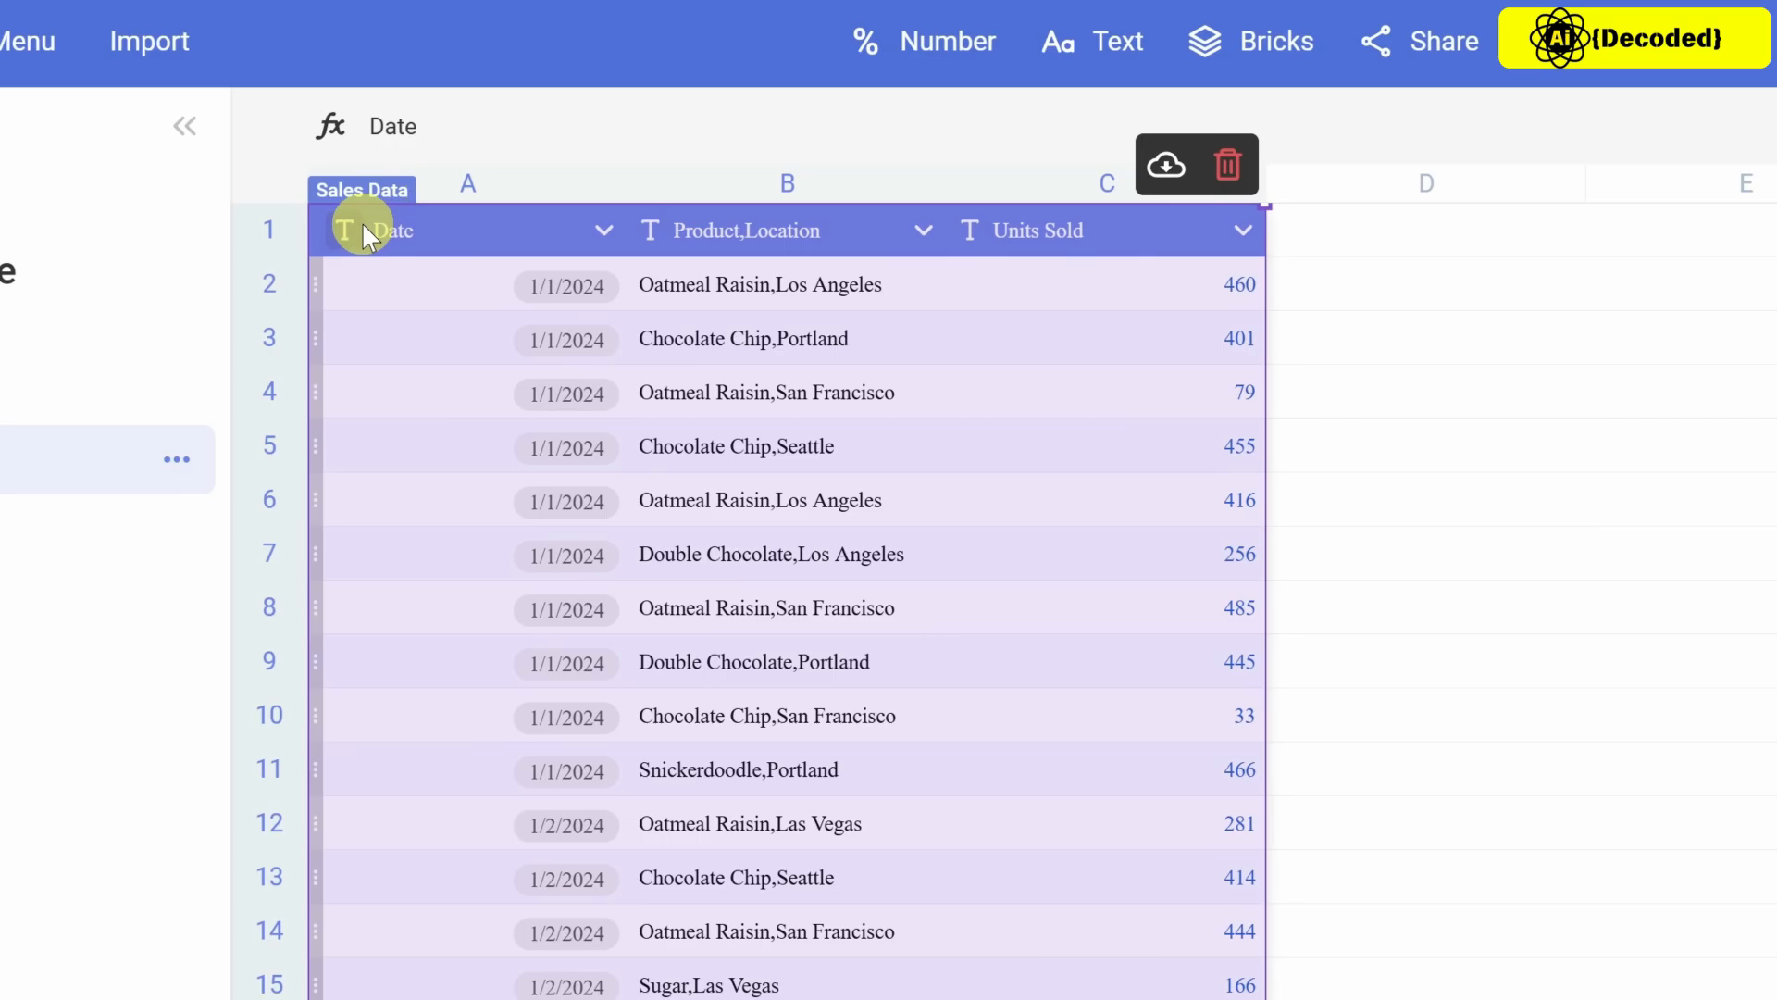
pyautogui.click(364, 227)
pyautogui.click(461, 225)
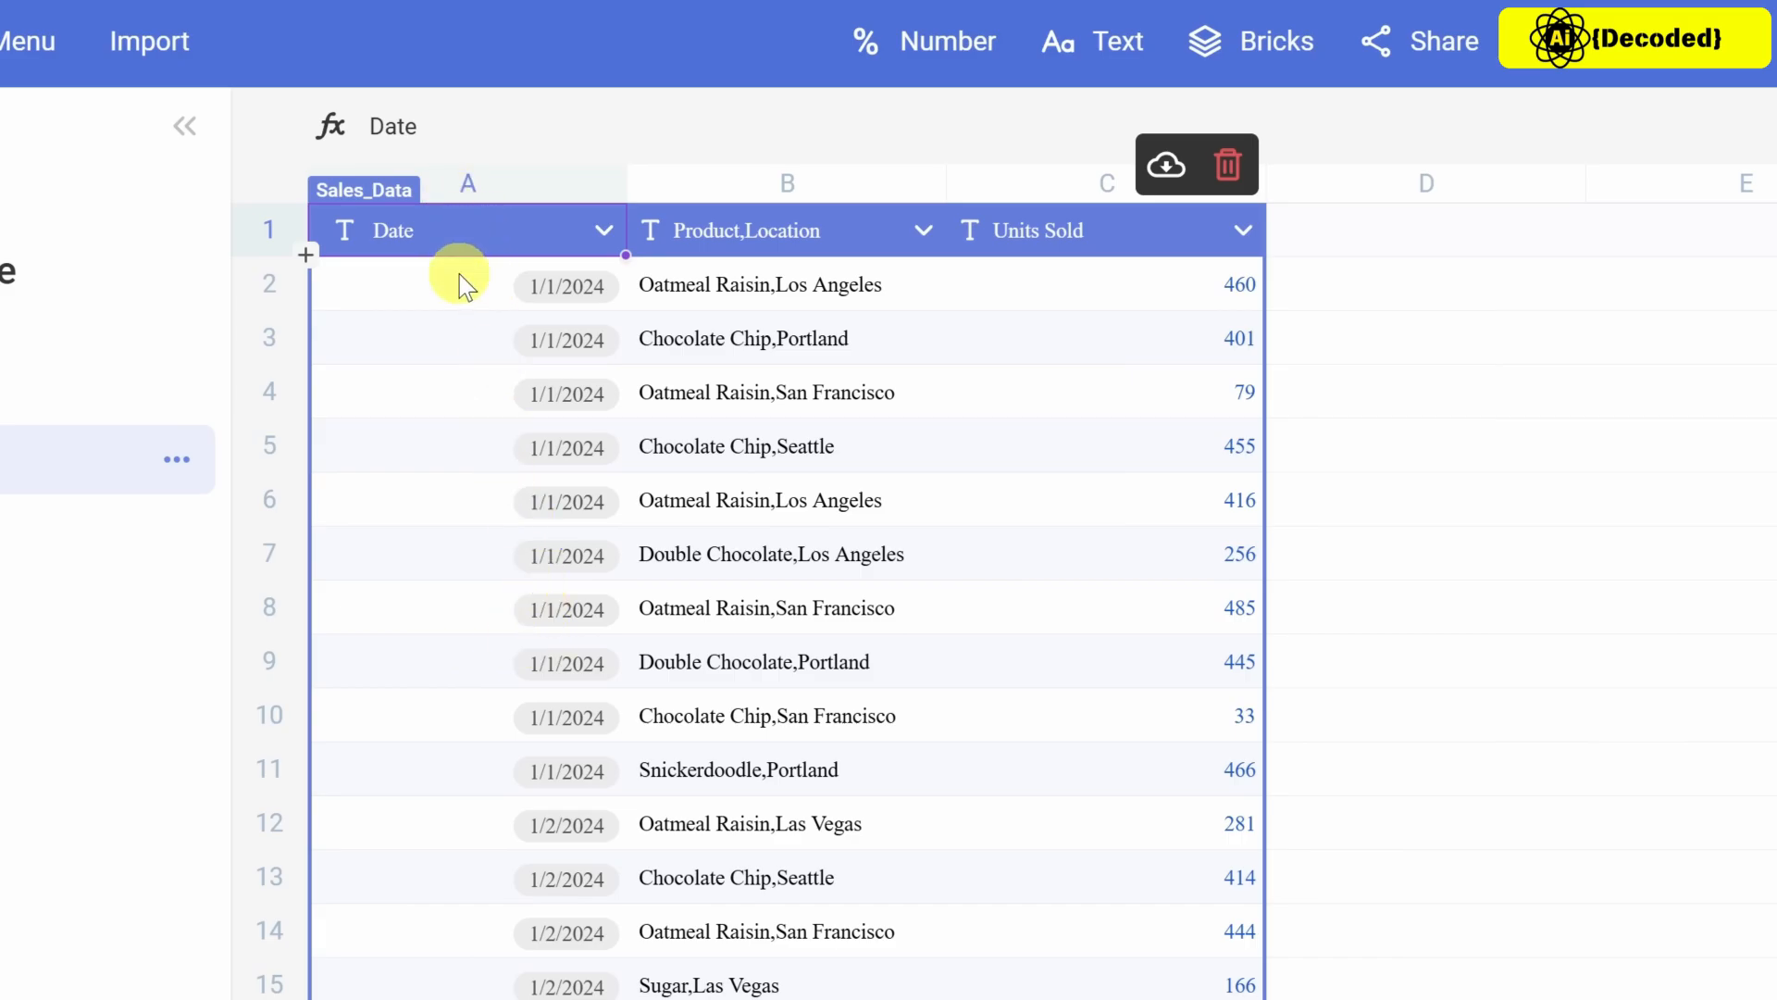
# Look through the rows of the Sales_Data table, including the combined Product,Location column.
pyautogui.scroll(-15, 474, 559)
pyautogui.scroll(15, 468, 572)
pyautogui.scroll(-20, 824, 512)
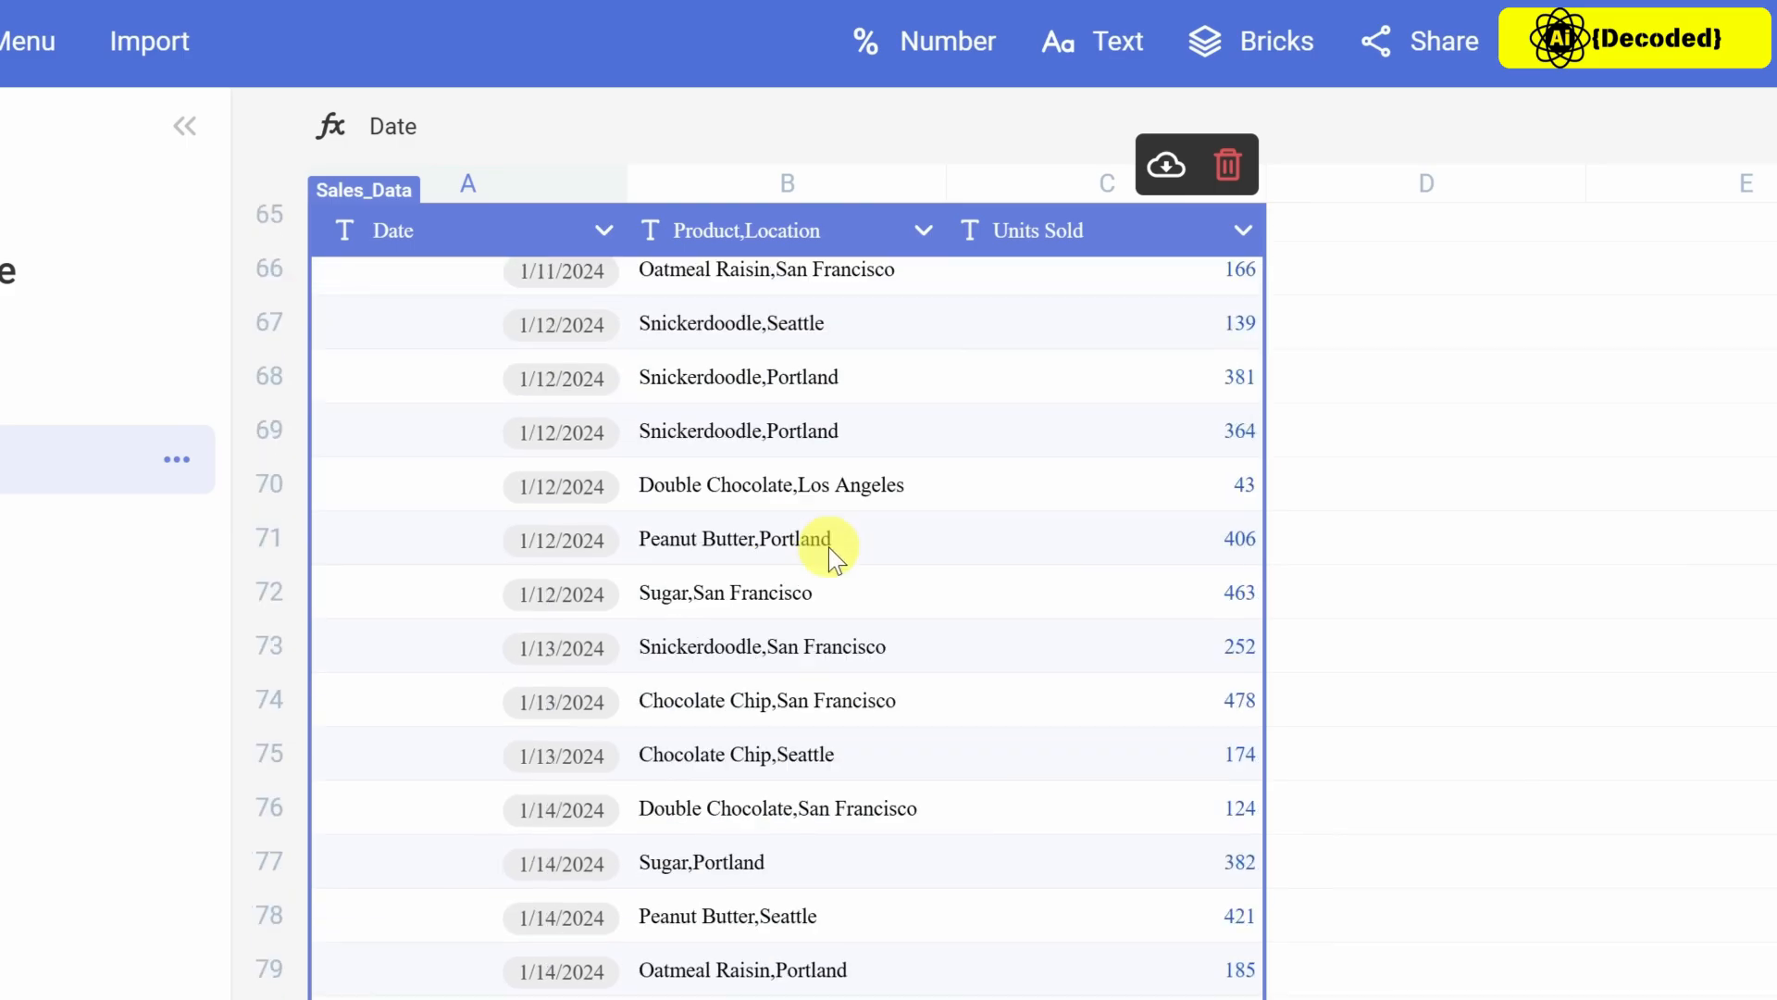
pyautogui.scroll(-11, 820, 553)
pyautogui.scroll(15, 725, 796)
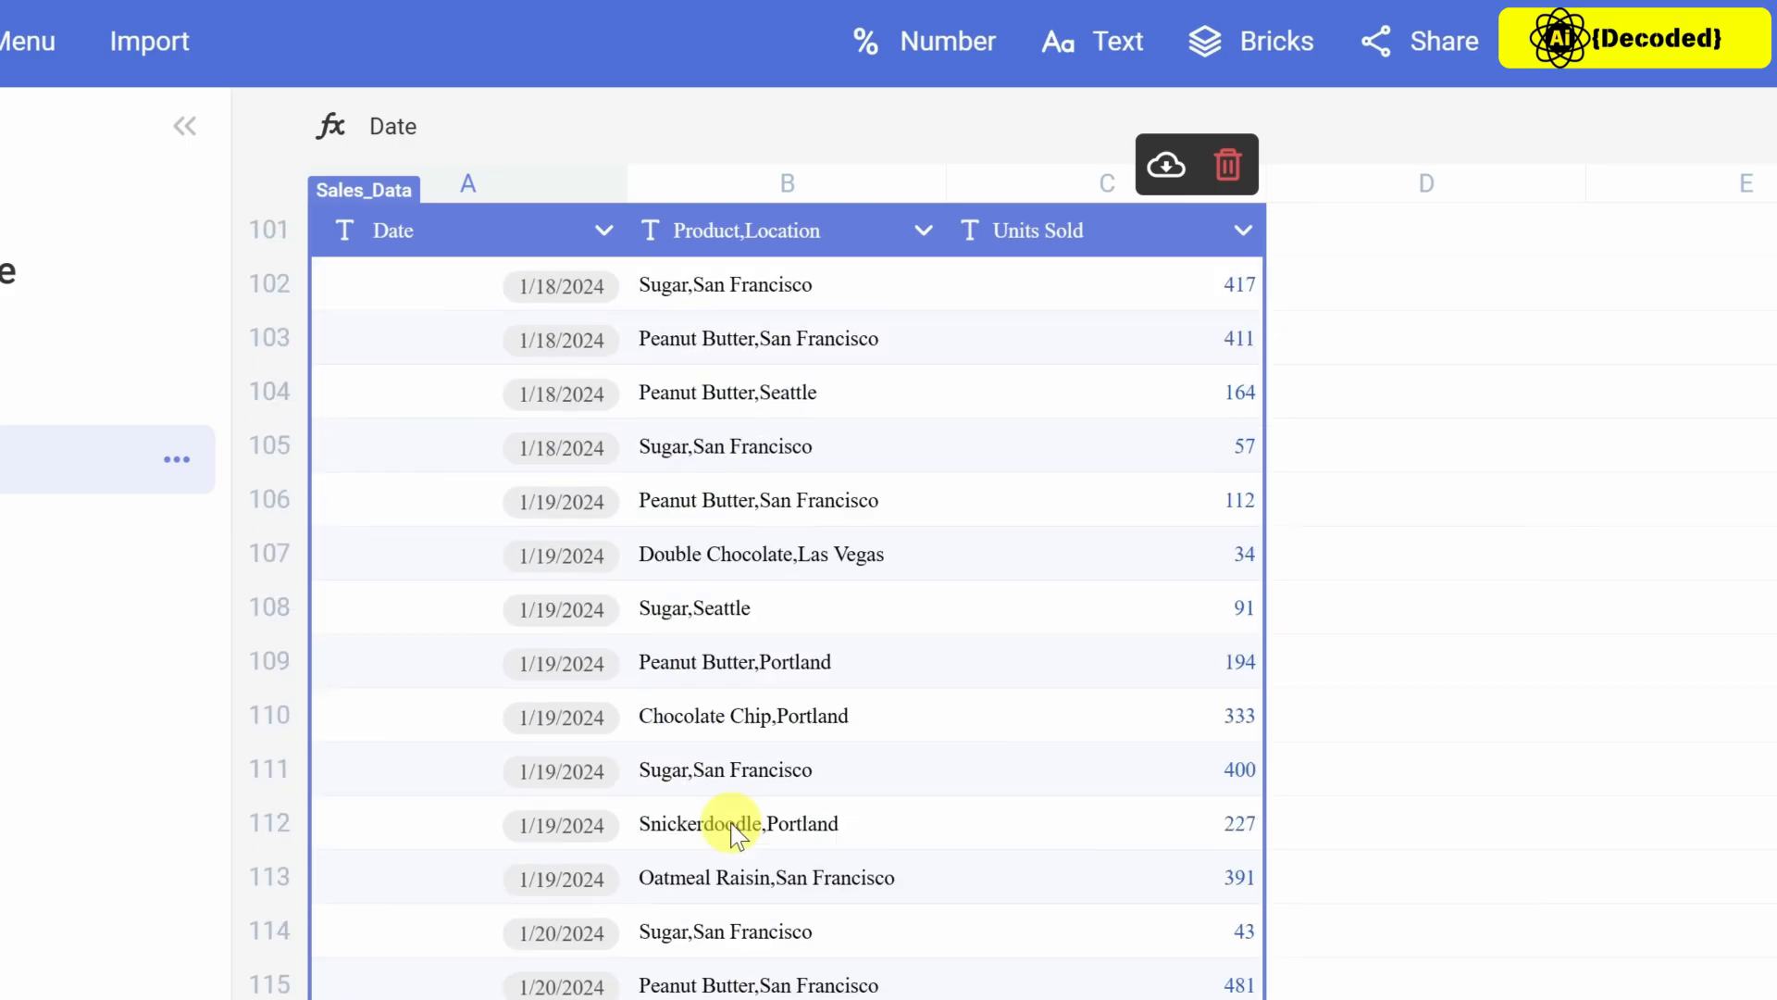
pyautogui.scroll(20, 761, 894)
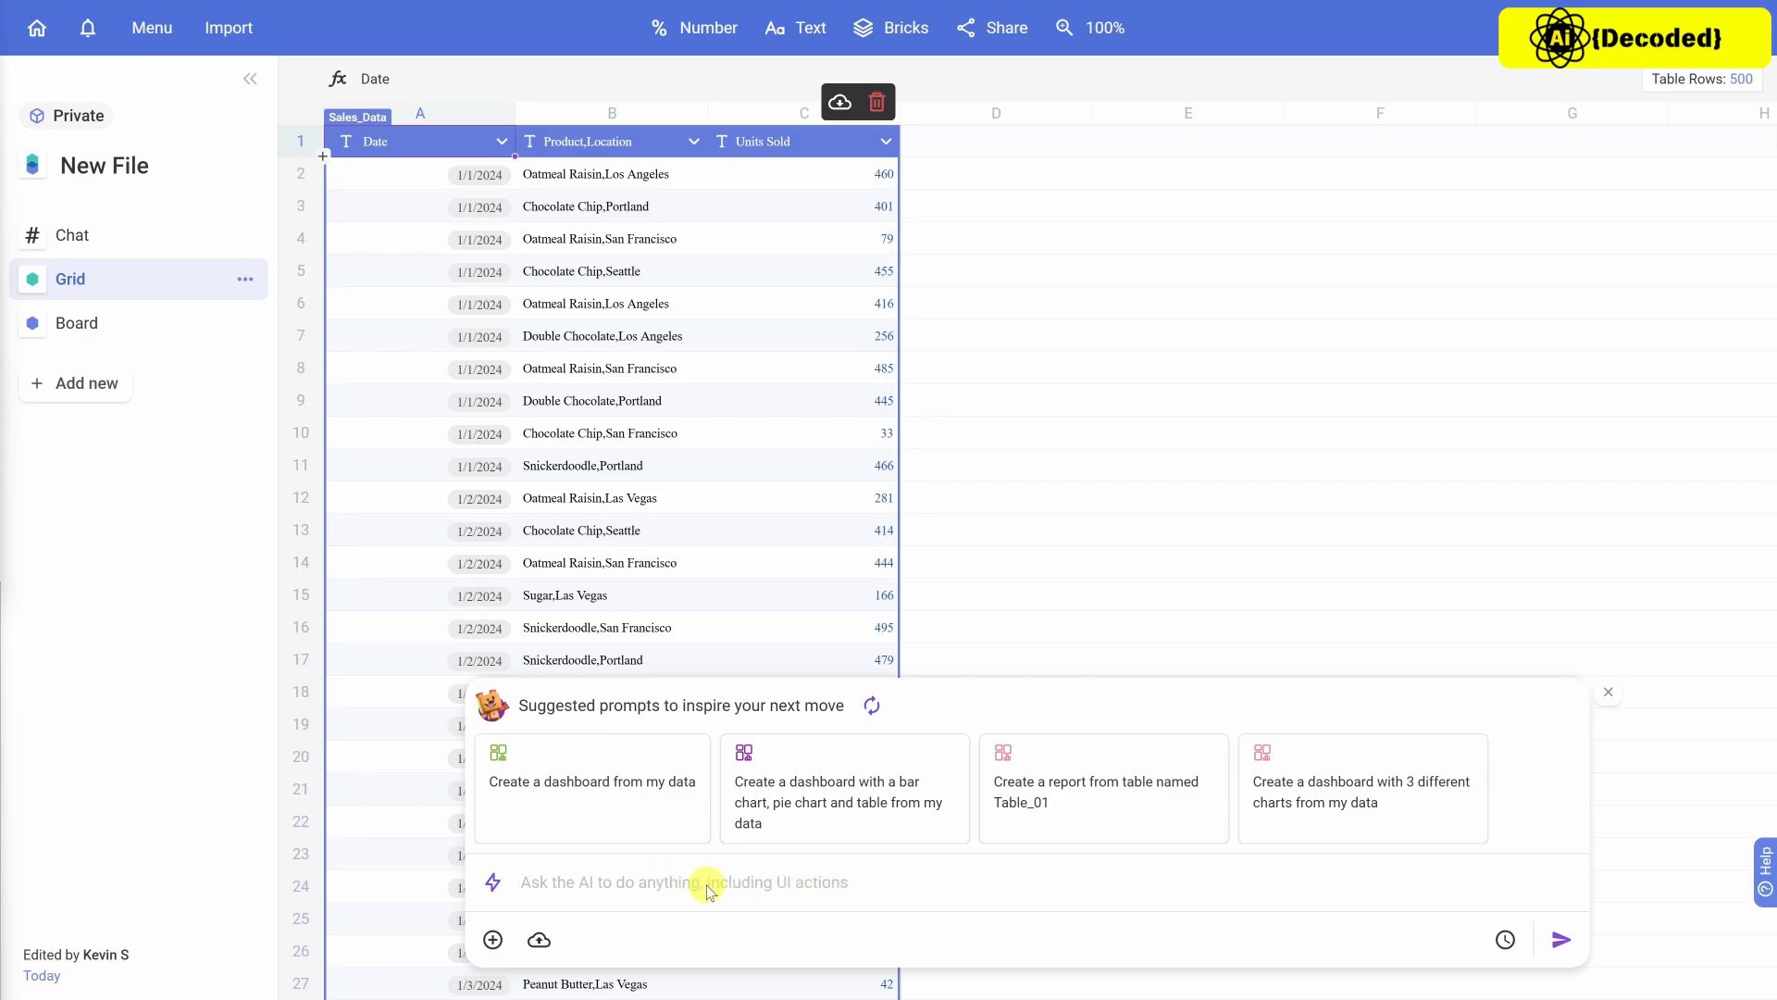
# Have the AI assistant carry out "Add a new column with the product" and "Add a new column with the location".
pyautogui.write('Add a new column with the product')
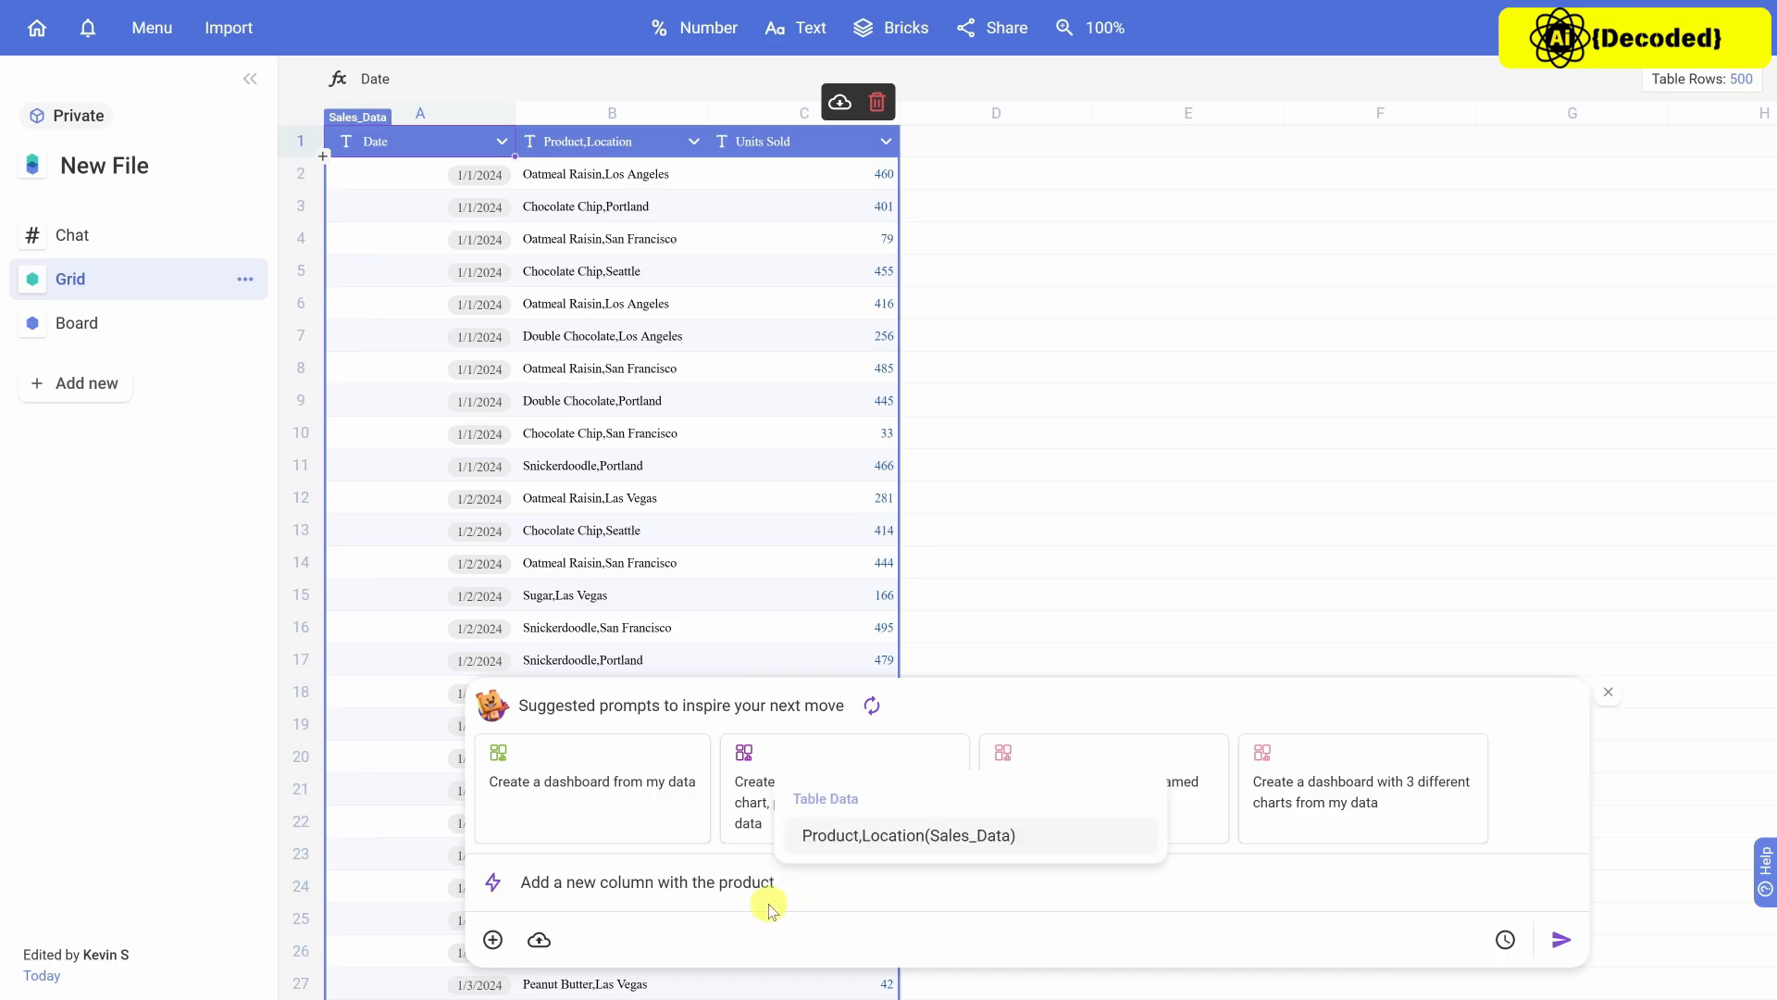
pyautogui.click(1561, 939)
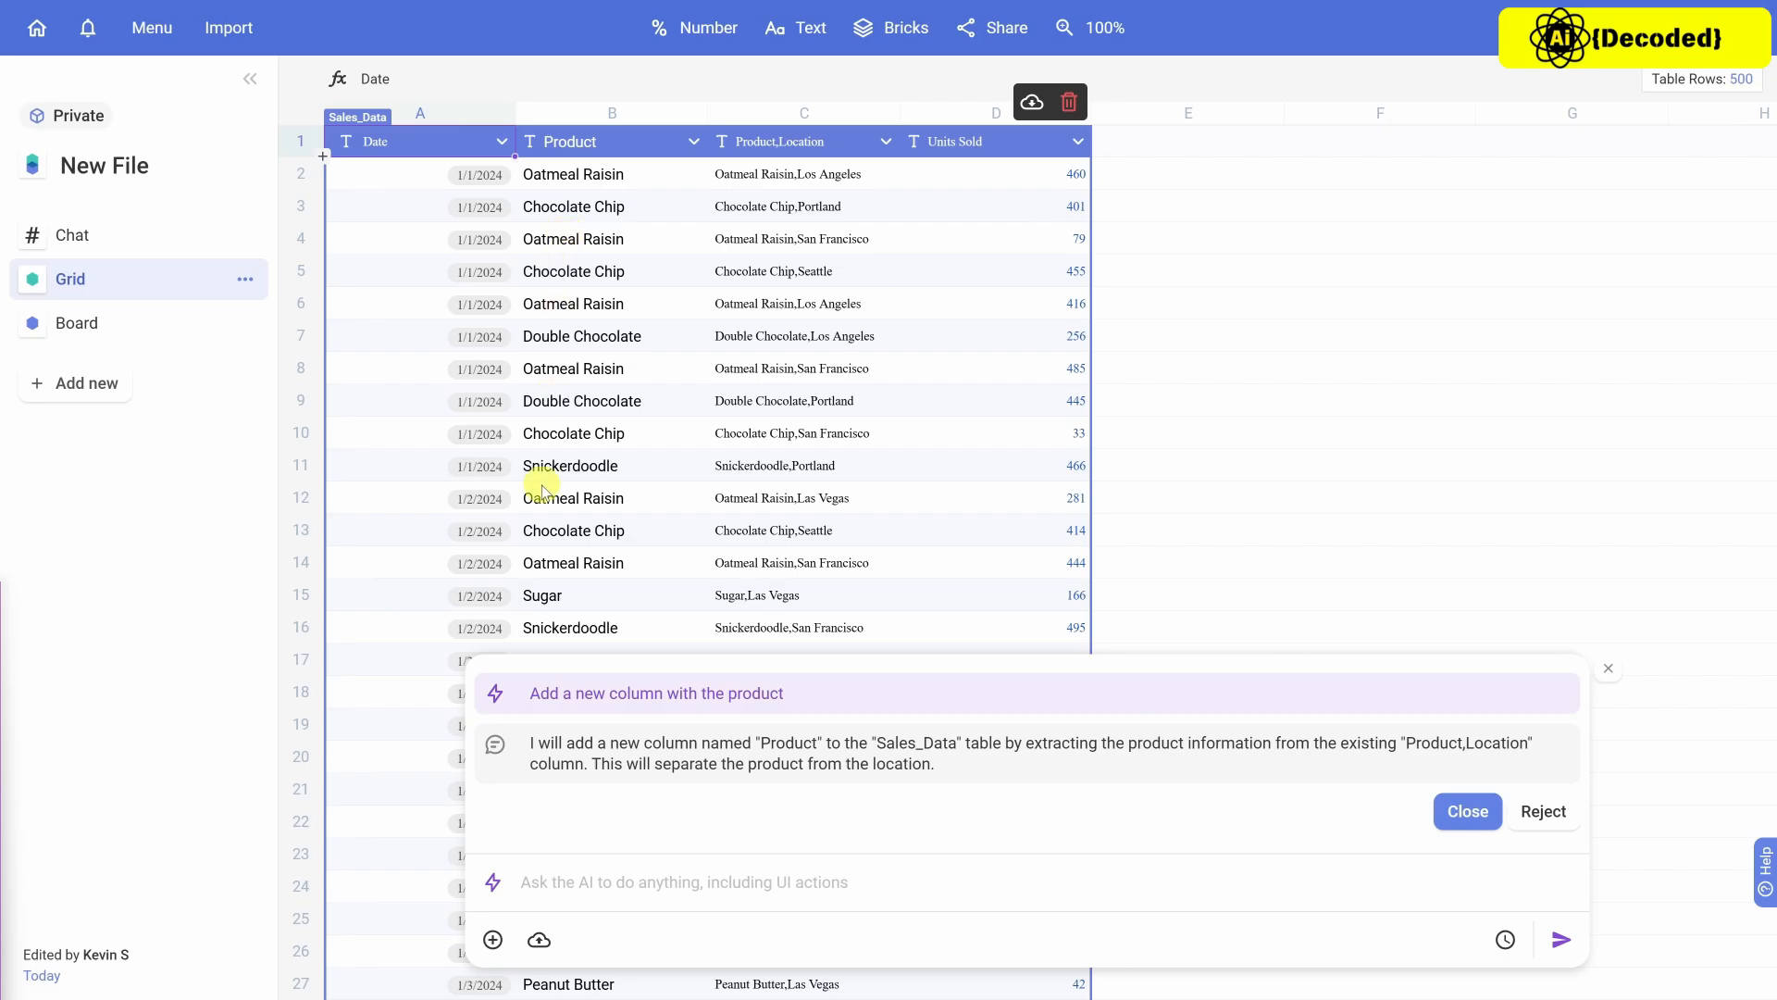
pyautogui.click(612, 875)
pyautogui.write('Add a new column with the location')
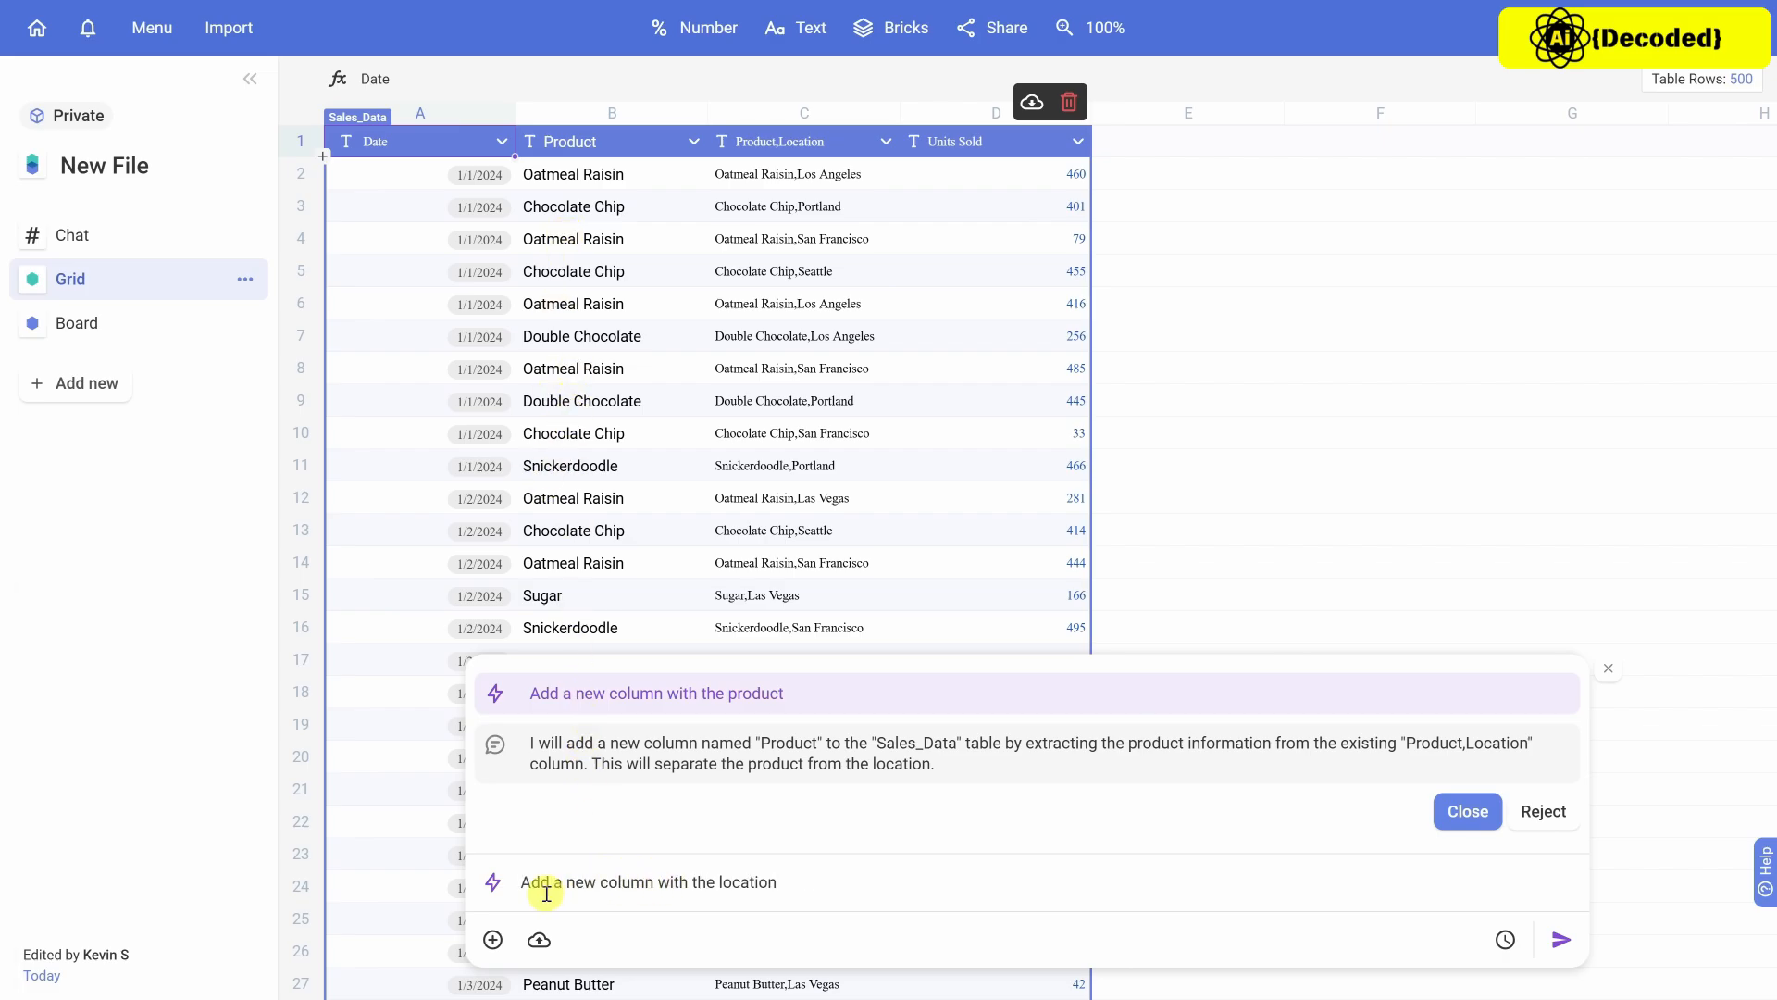
pyautogui.click(1557, 940)
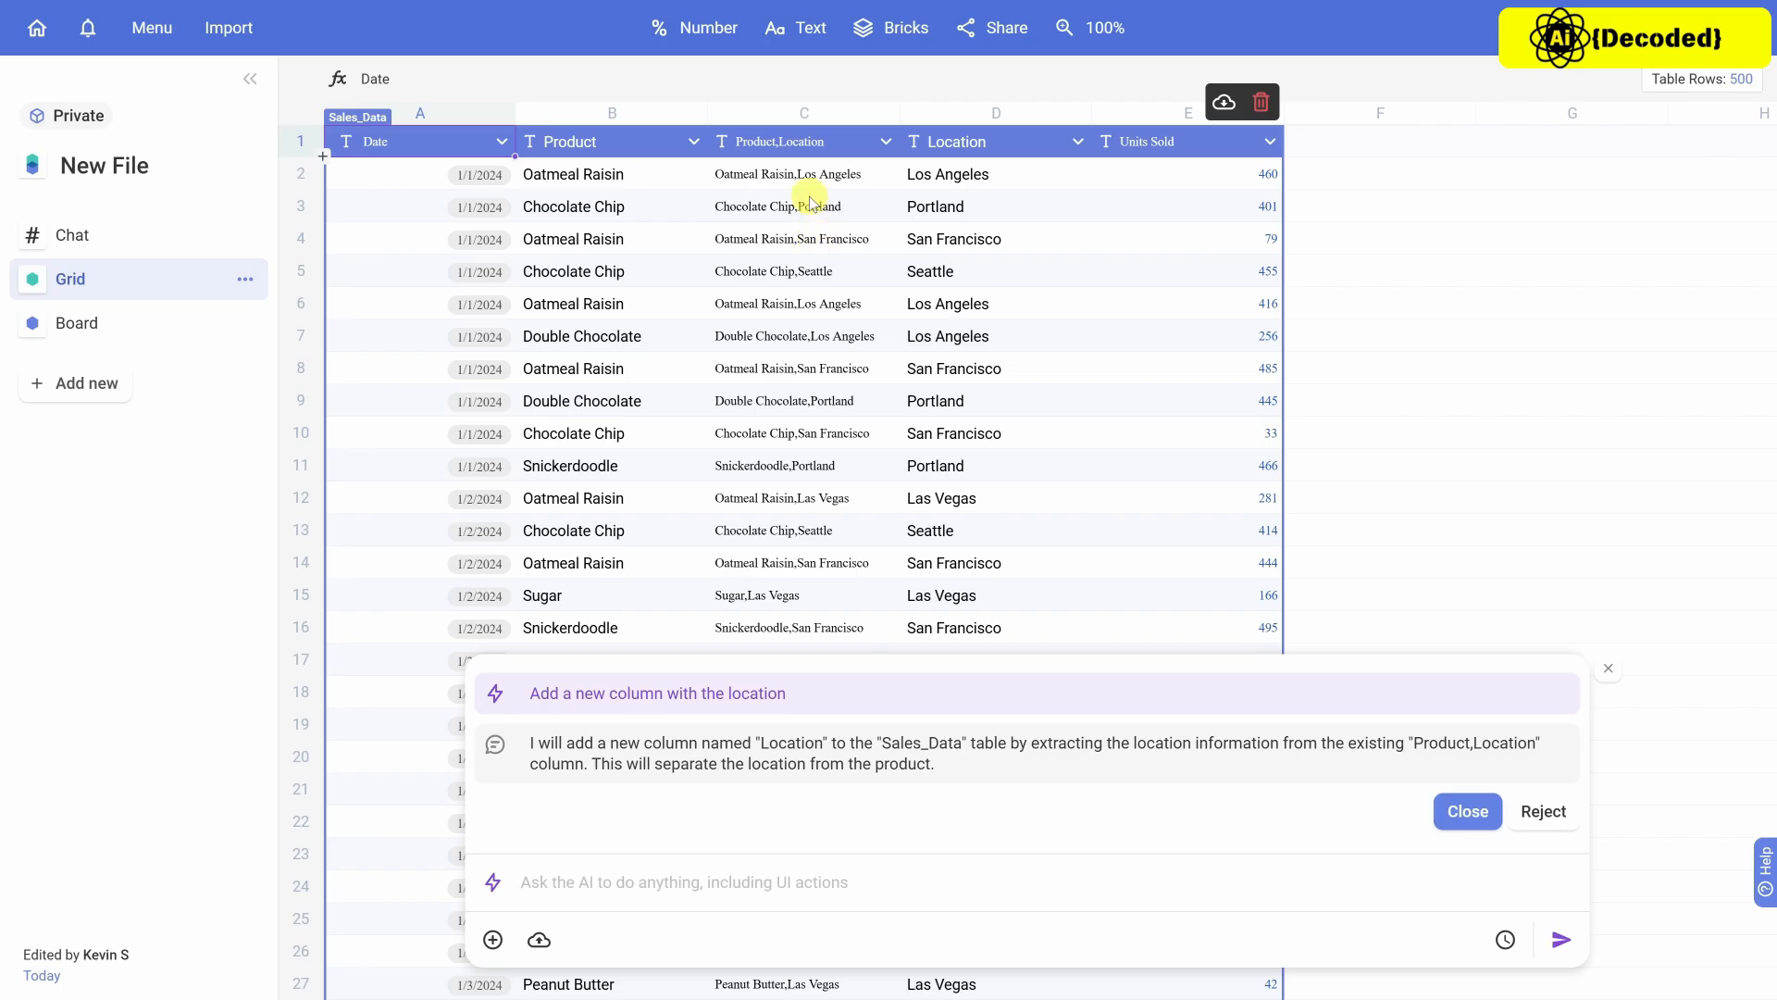
# Delete the combined Product,Location column from the Sales_Data table.
pyautogui.click(802, 113)
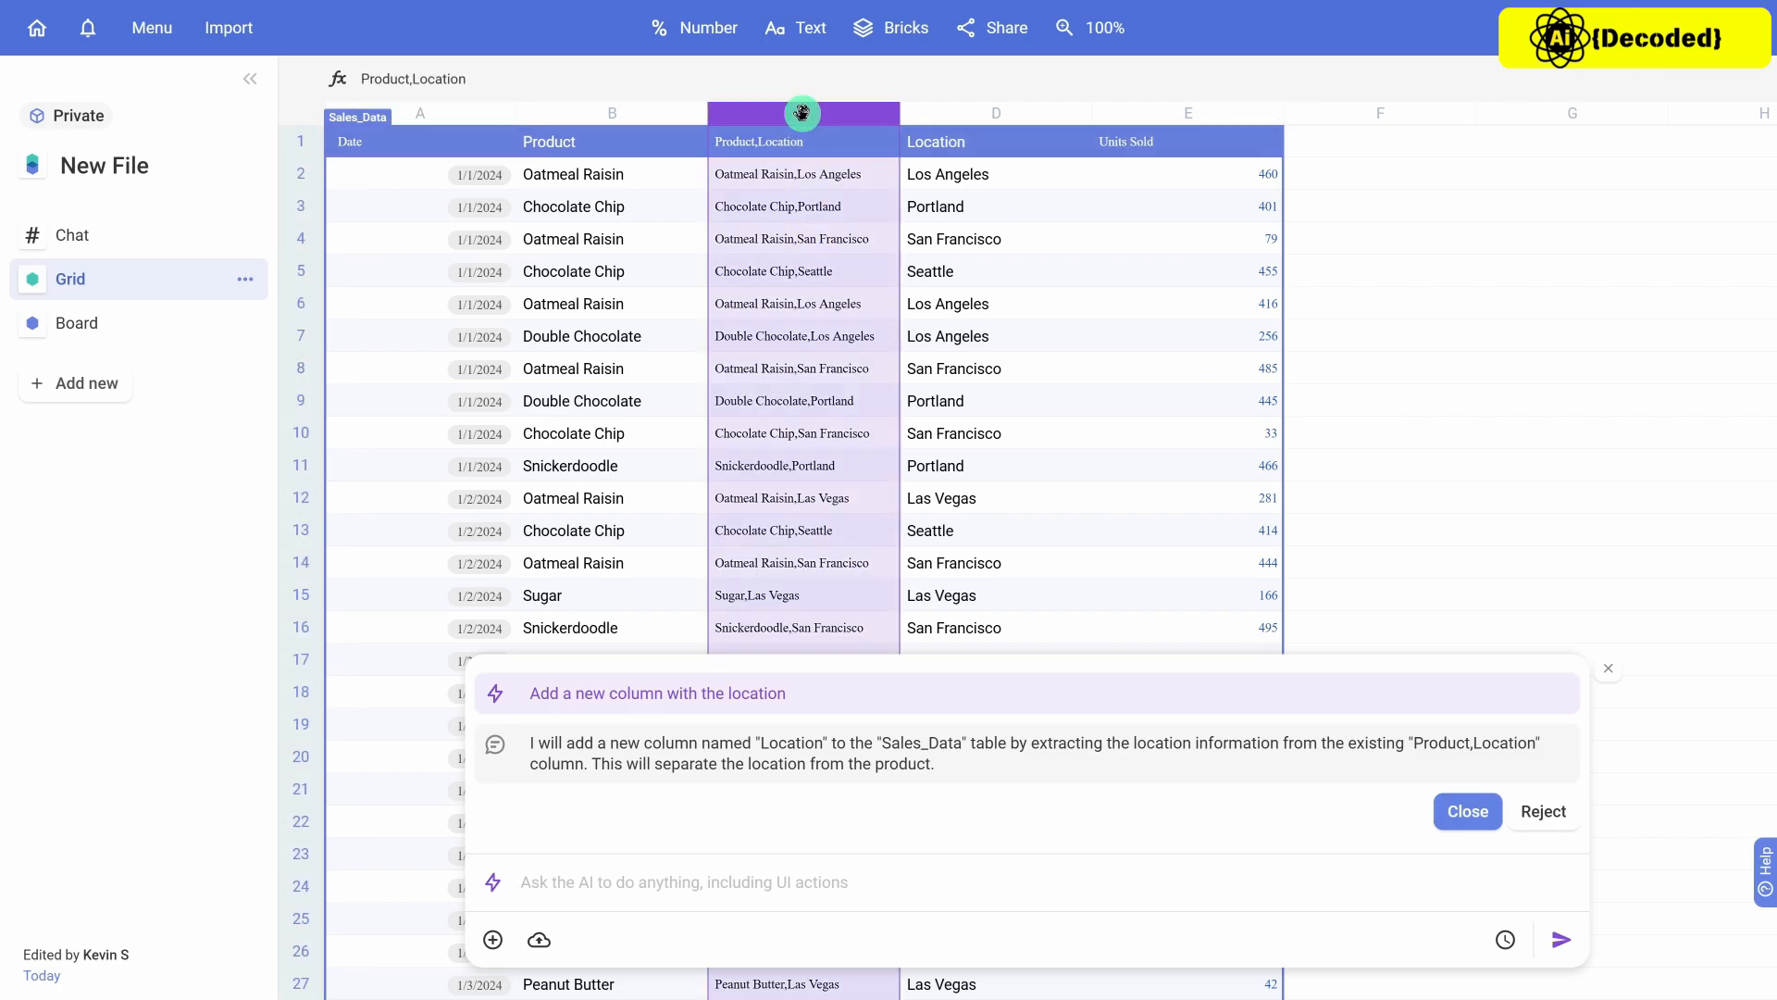
pyautogui.rightClick(801, 113)
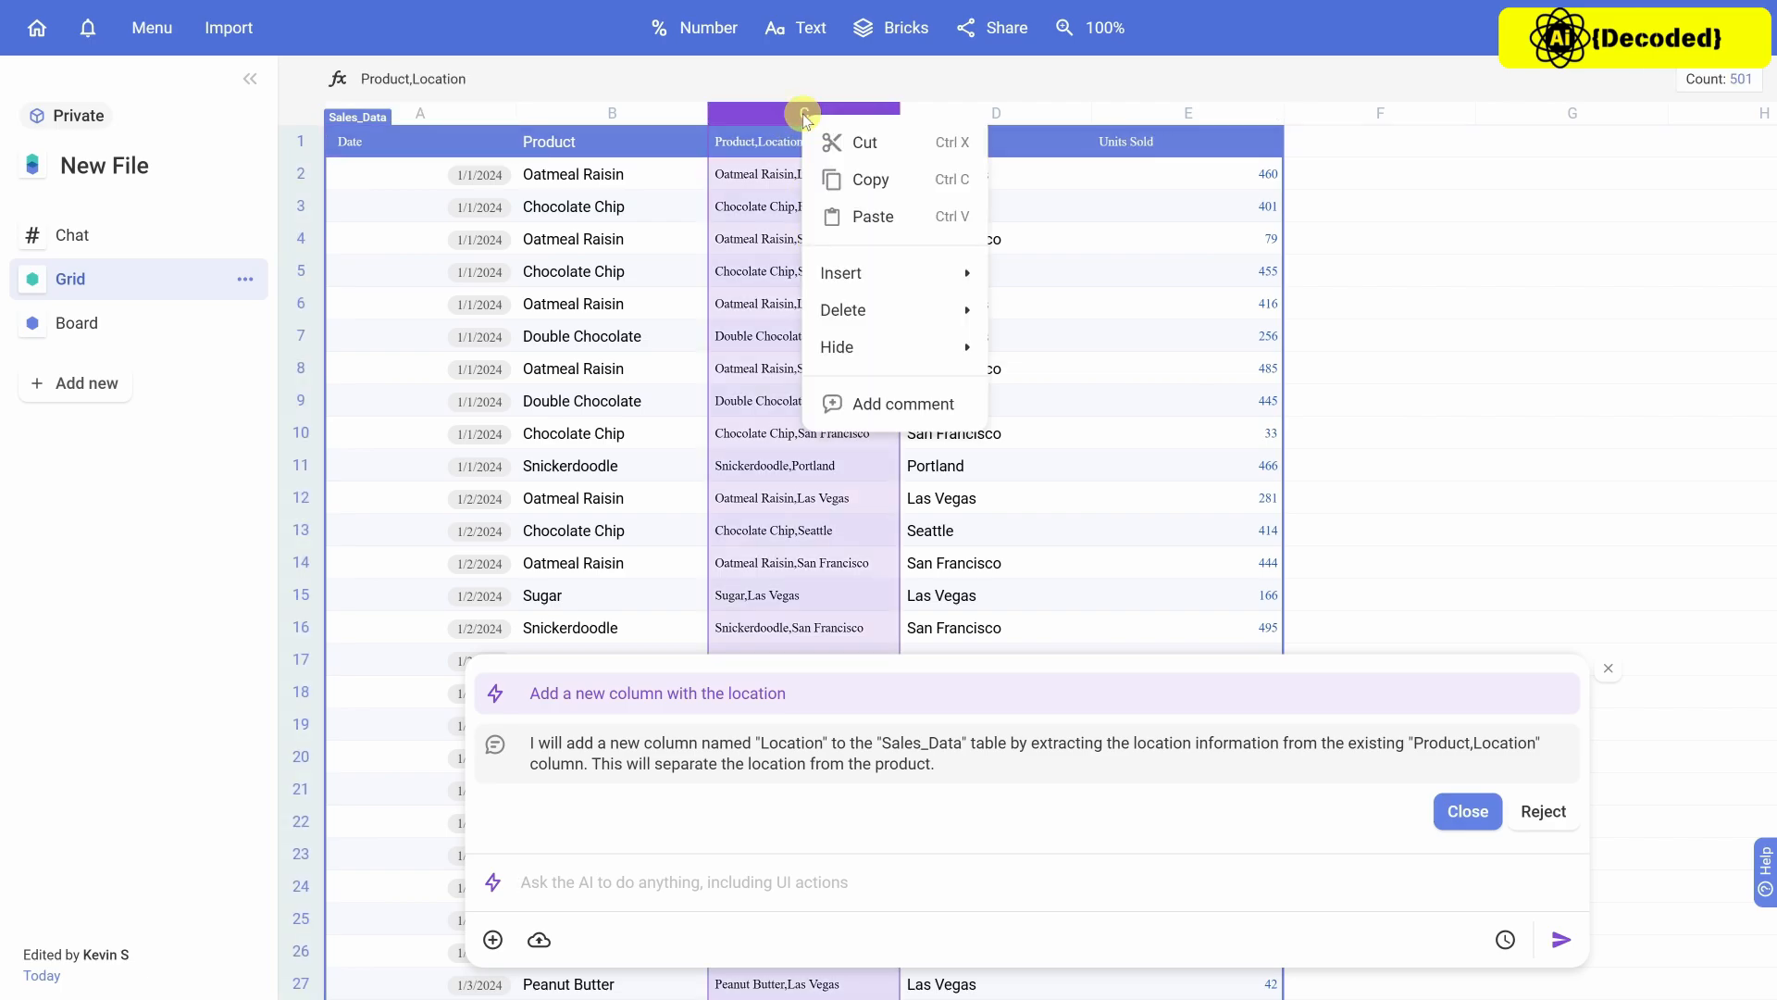
pyautogui.moveTo(853, 315)
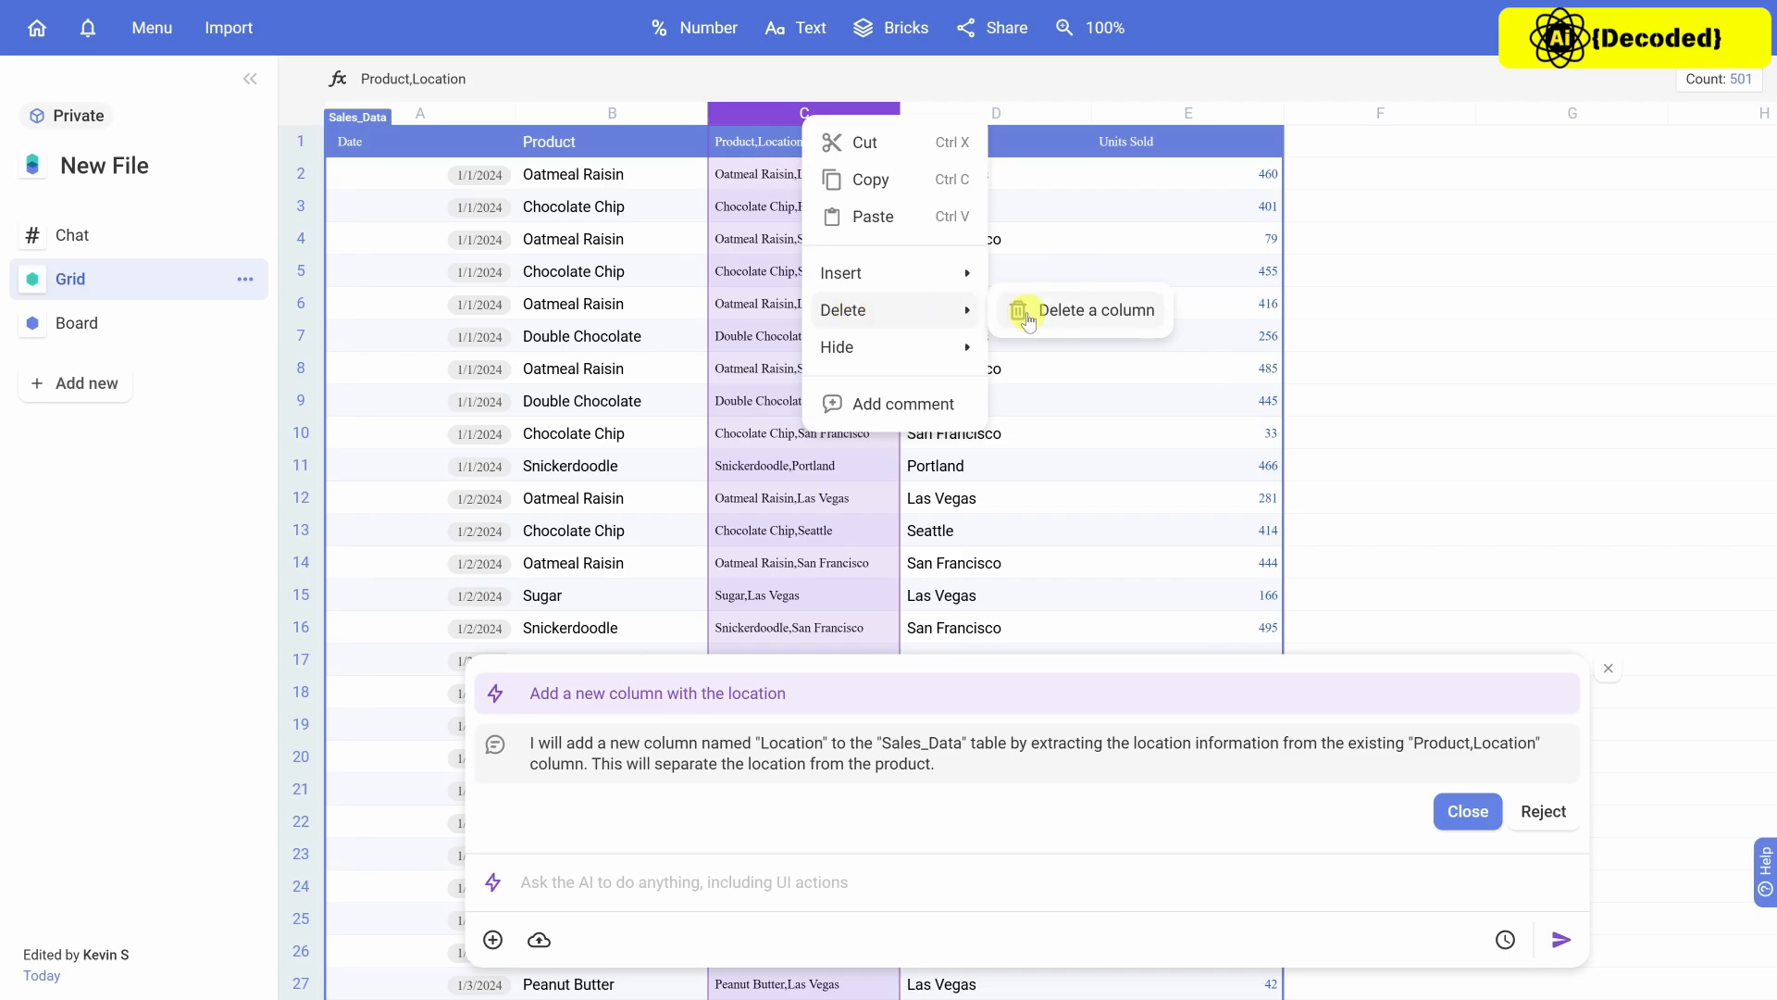
pyautogui.click(1080, 315)
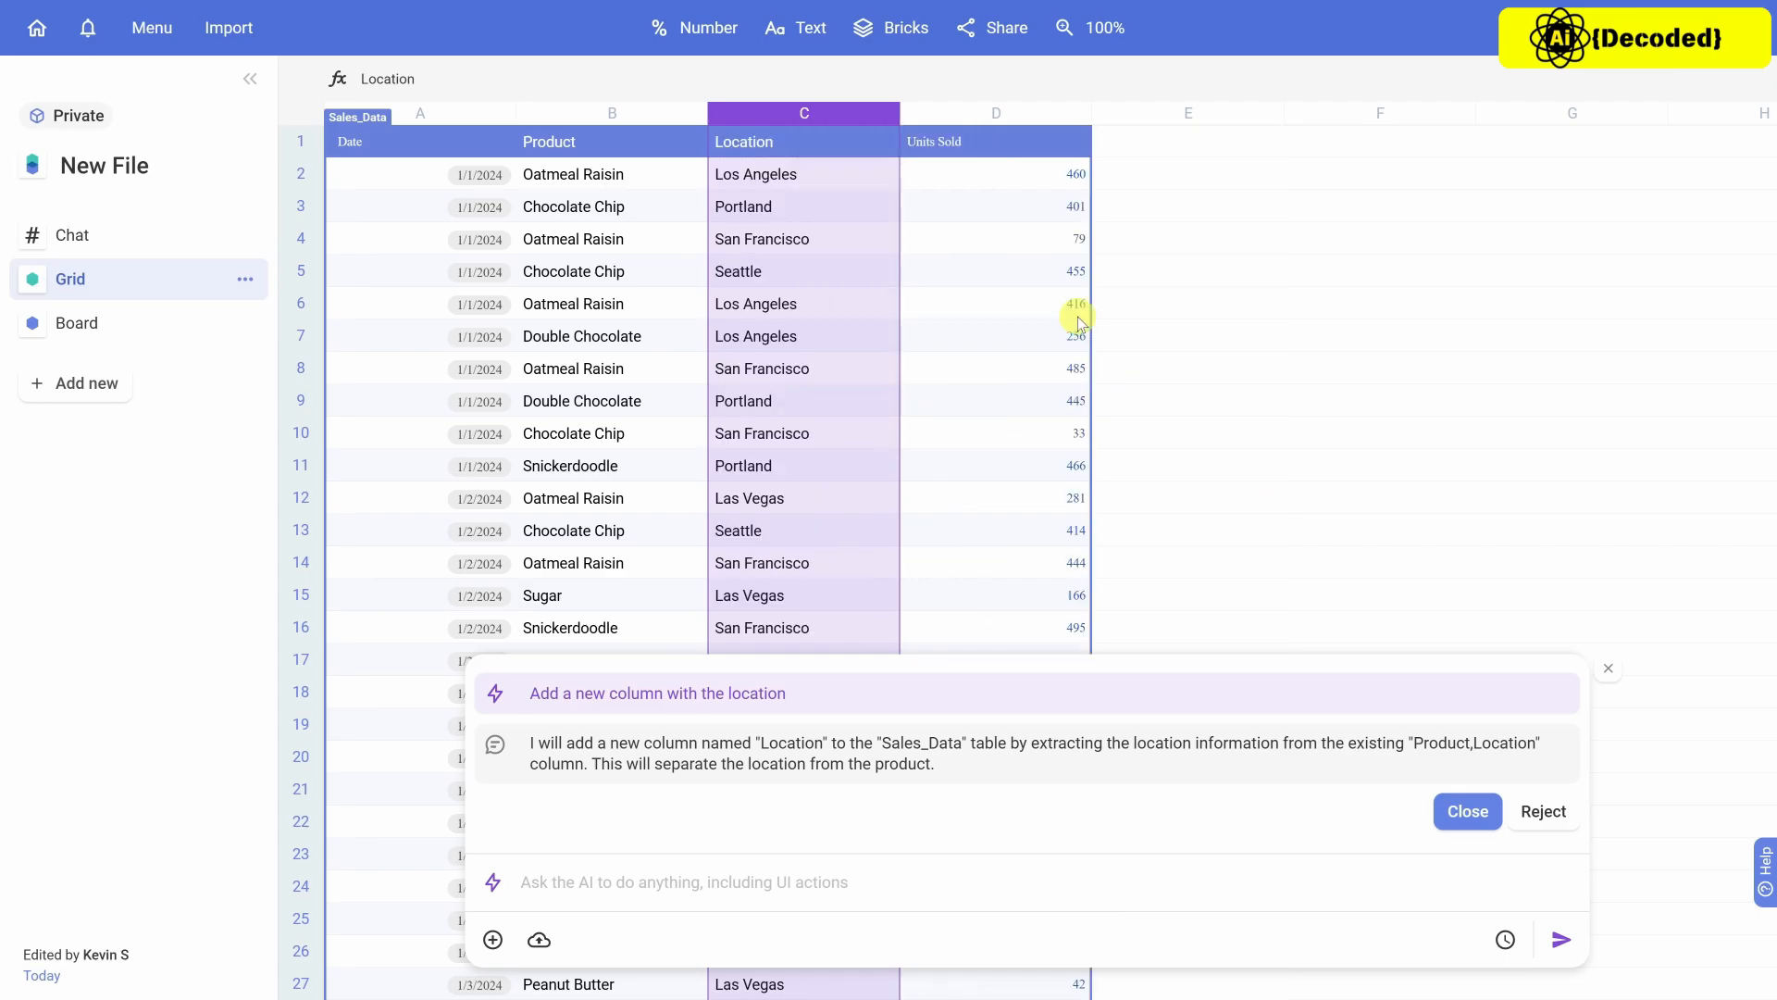
# Ask the AI assistant to "Add a column with the state that the city is in".
pyautogui.click(829, 141)
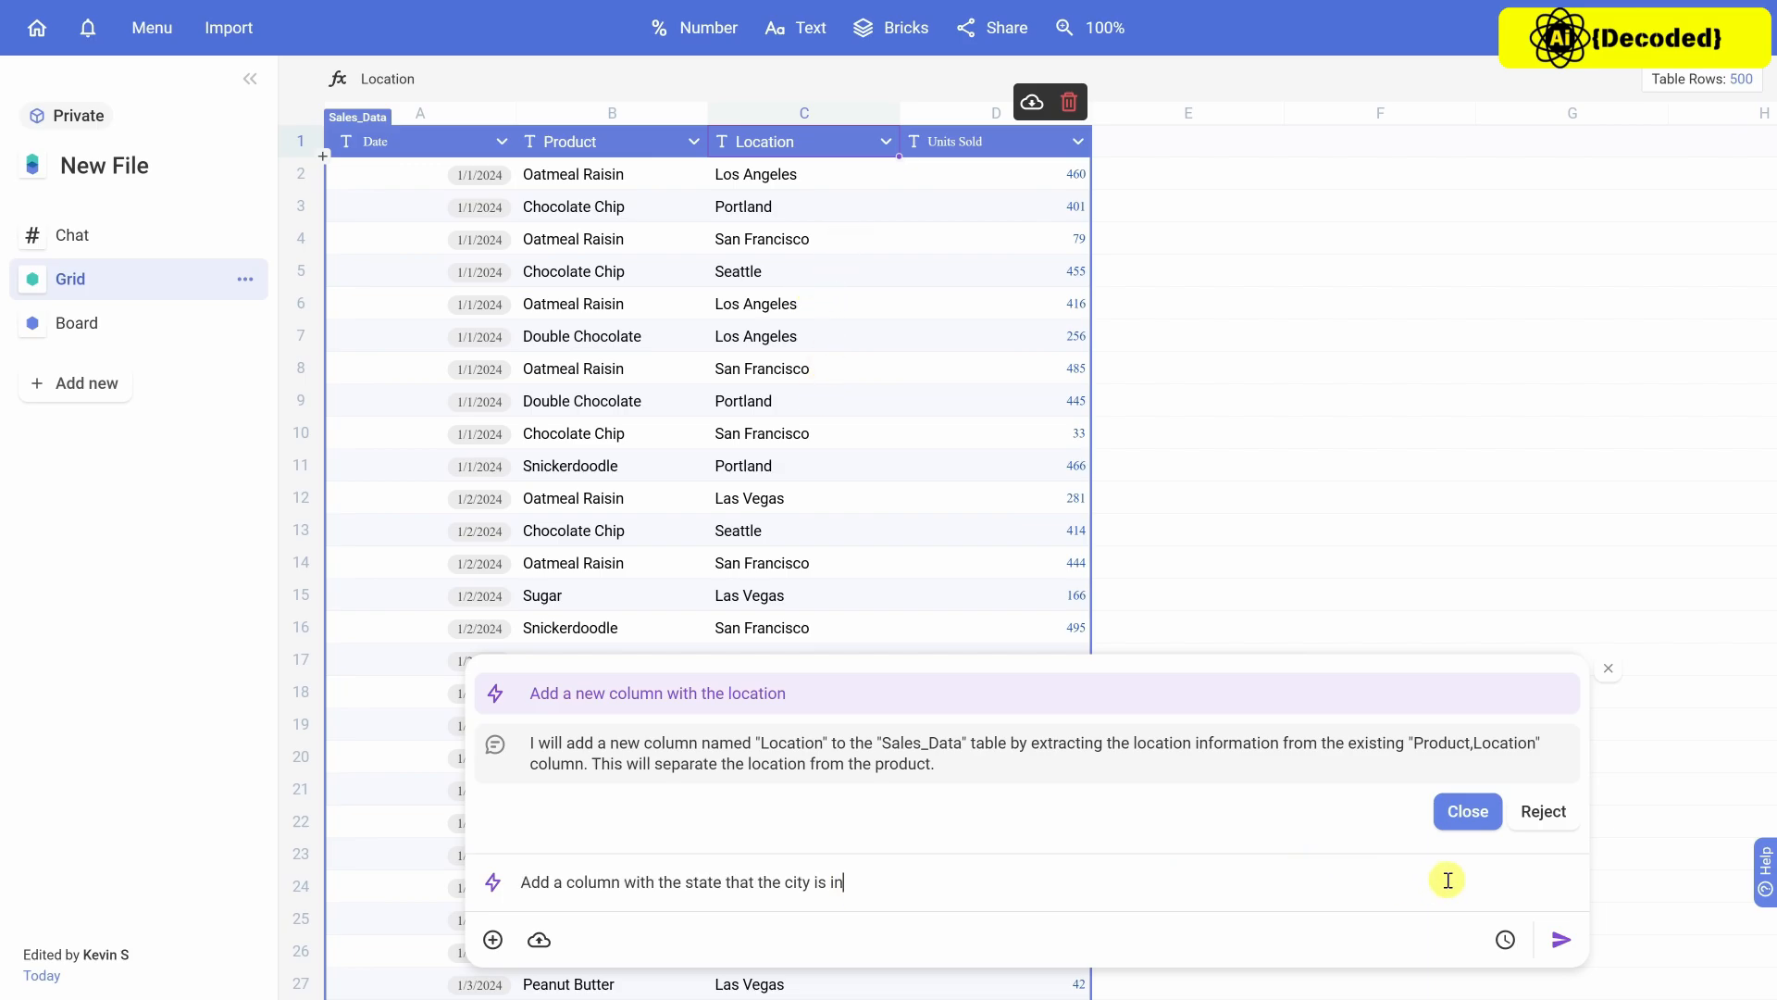
pyautogui.click(1558, 940)
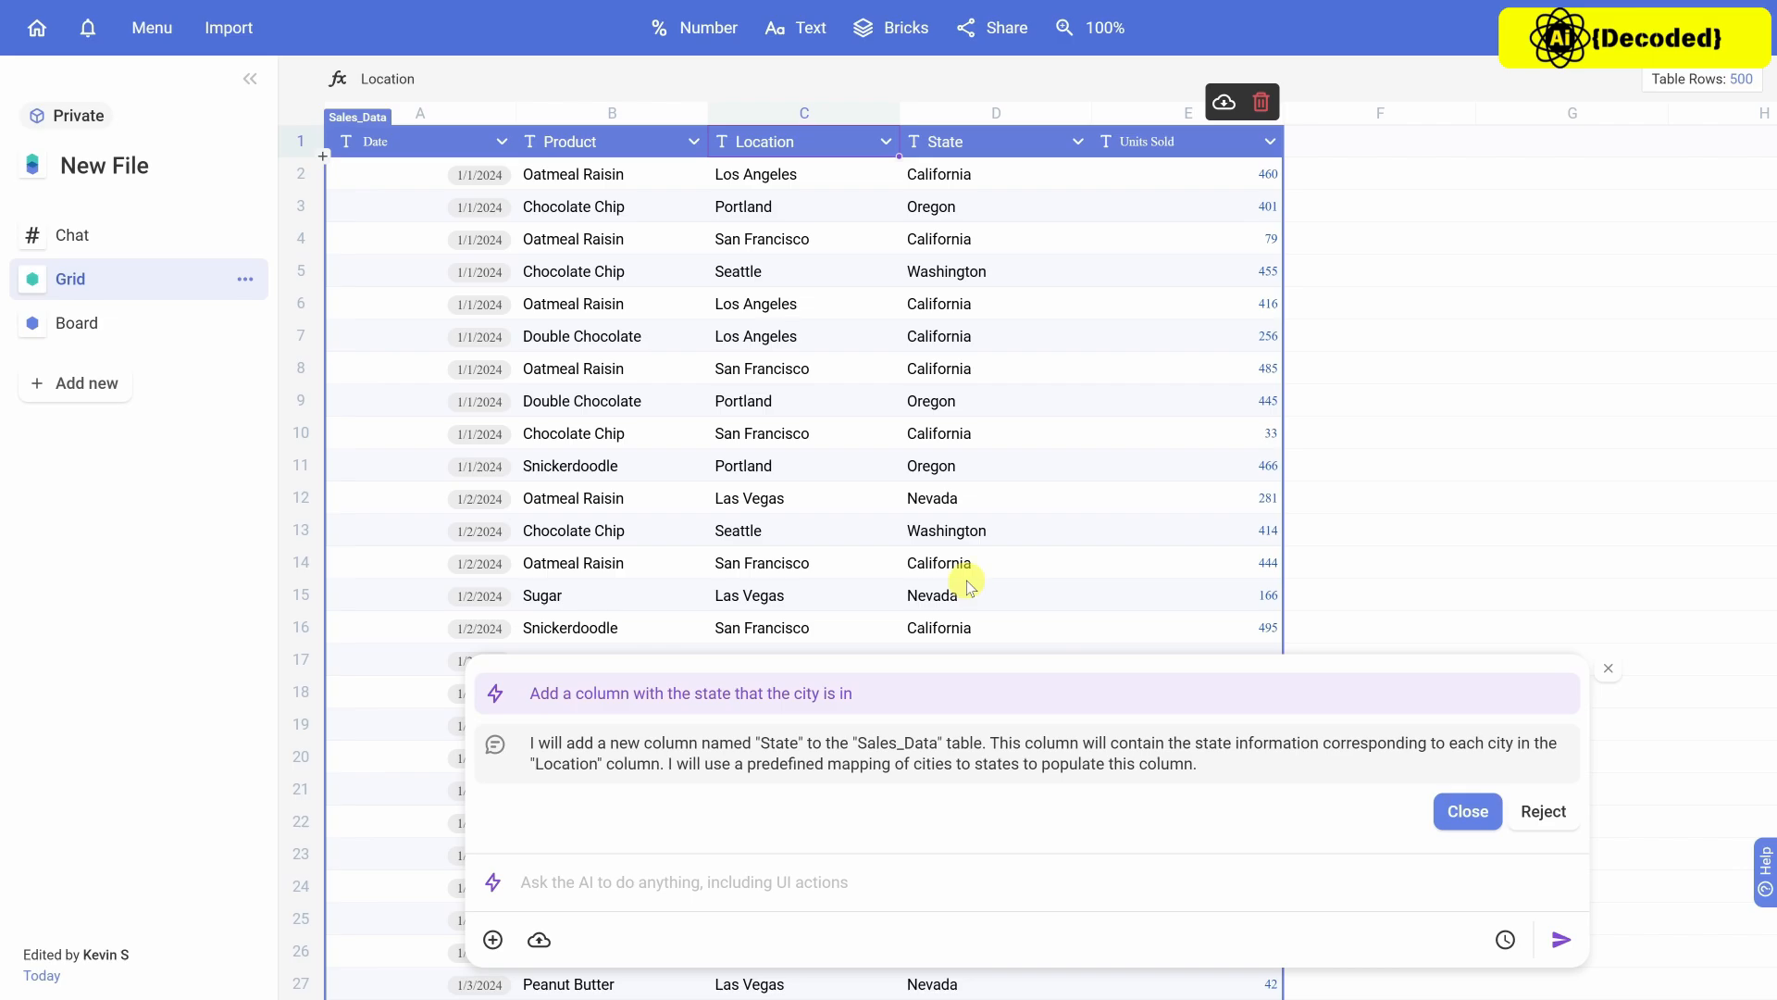
# Paste the copied table of products and unit costs at cell I1, to the side of the sales data.
pyautogui.click(954, 155)
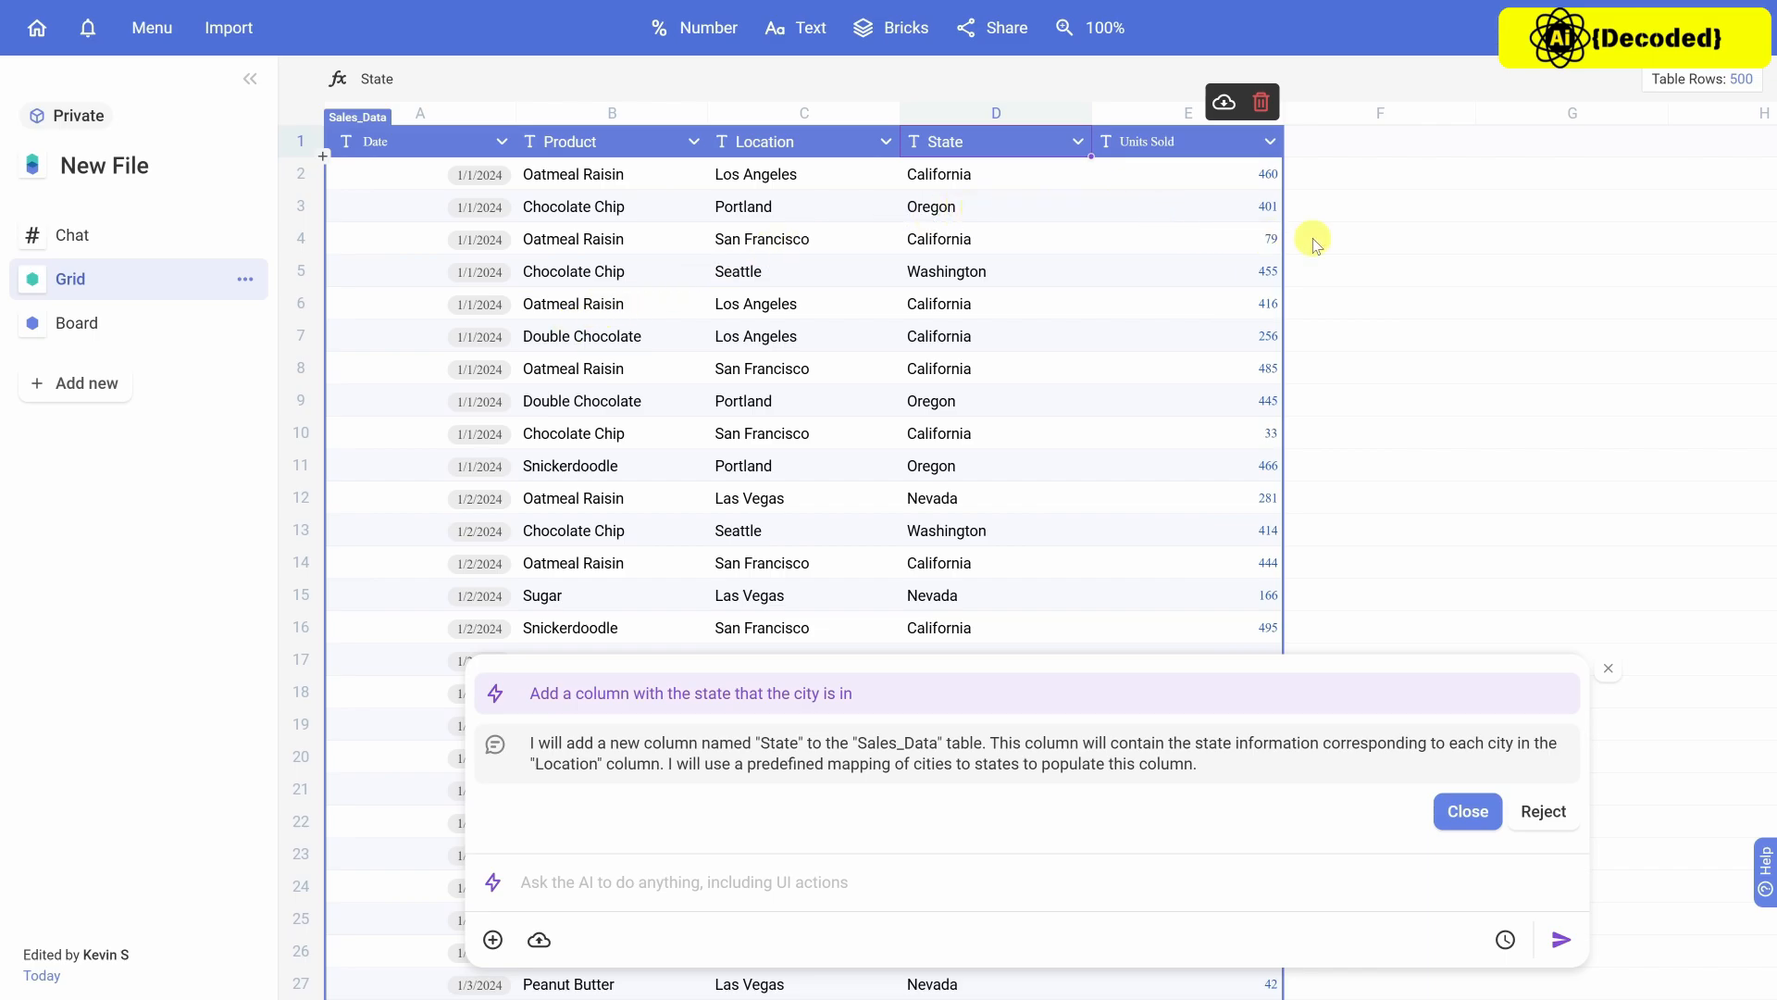
pyautogui.press('Right')
pyautogui.press('Right')
pyautogui.press('Right')
pyautogui.press('Right')
pyautogui.press('Right')
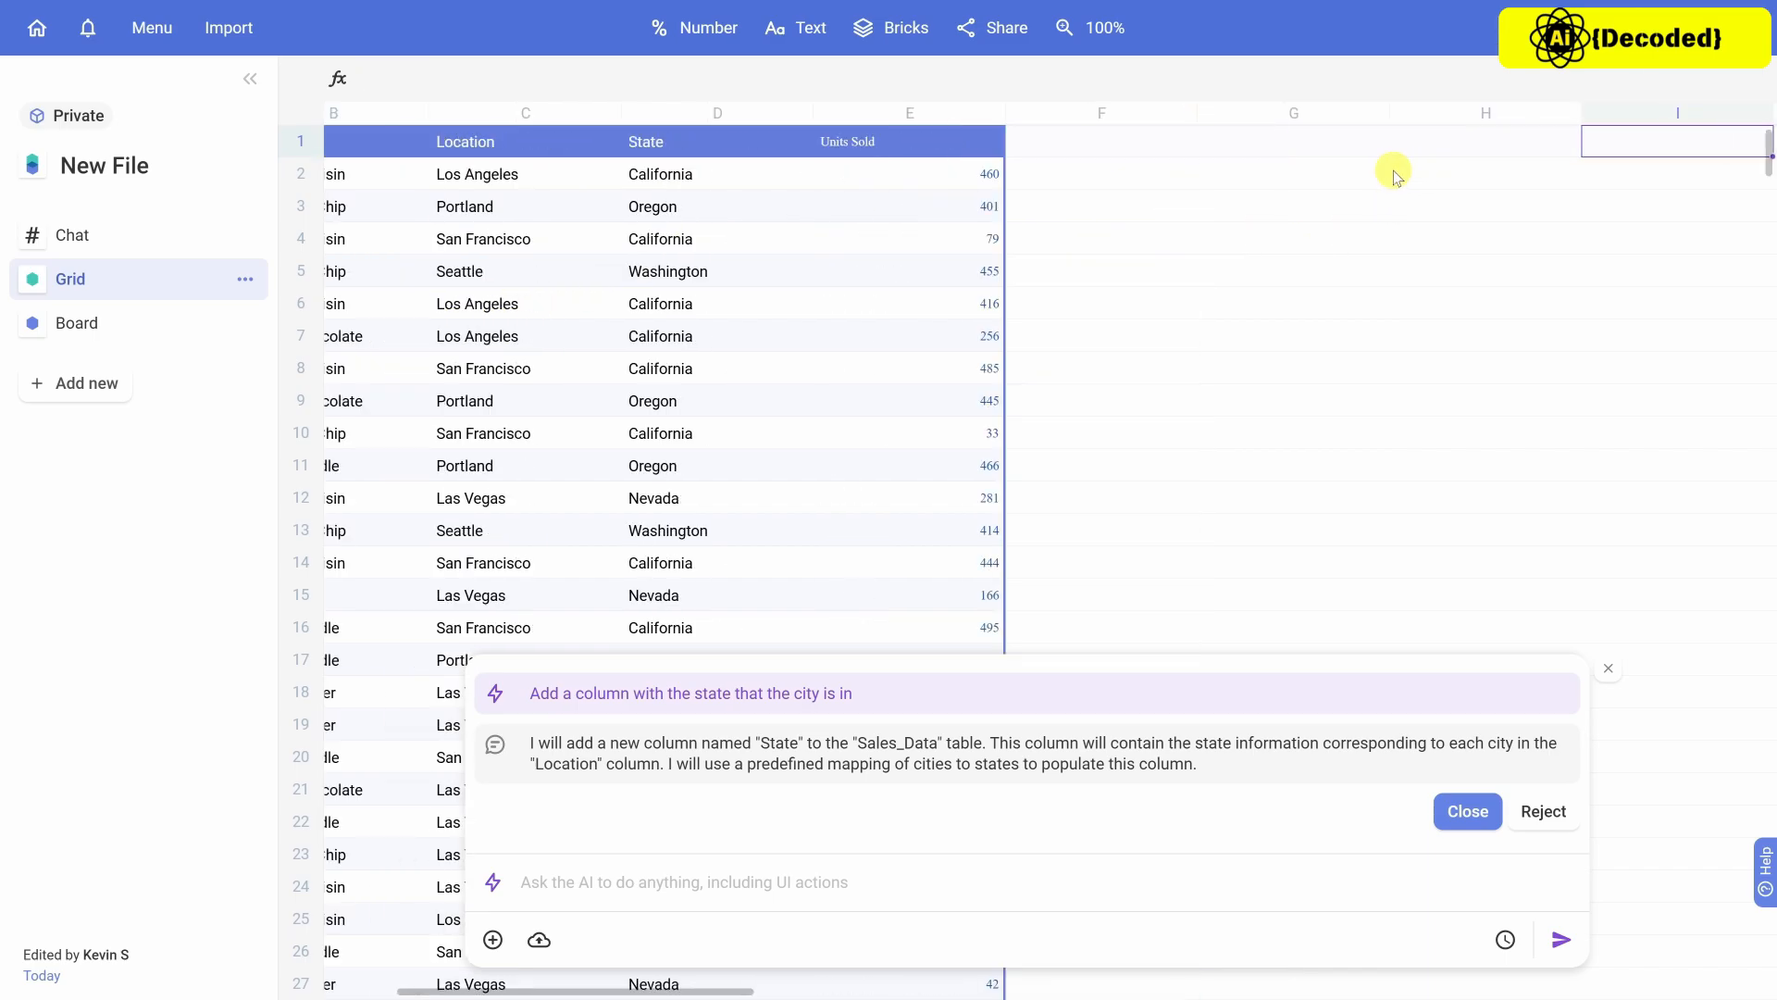
pyautogui.write('Product Oatmeal Raisin Chocolate Chip Double Chocolate Snickerdoodle Sugar Peanut Butter')
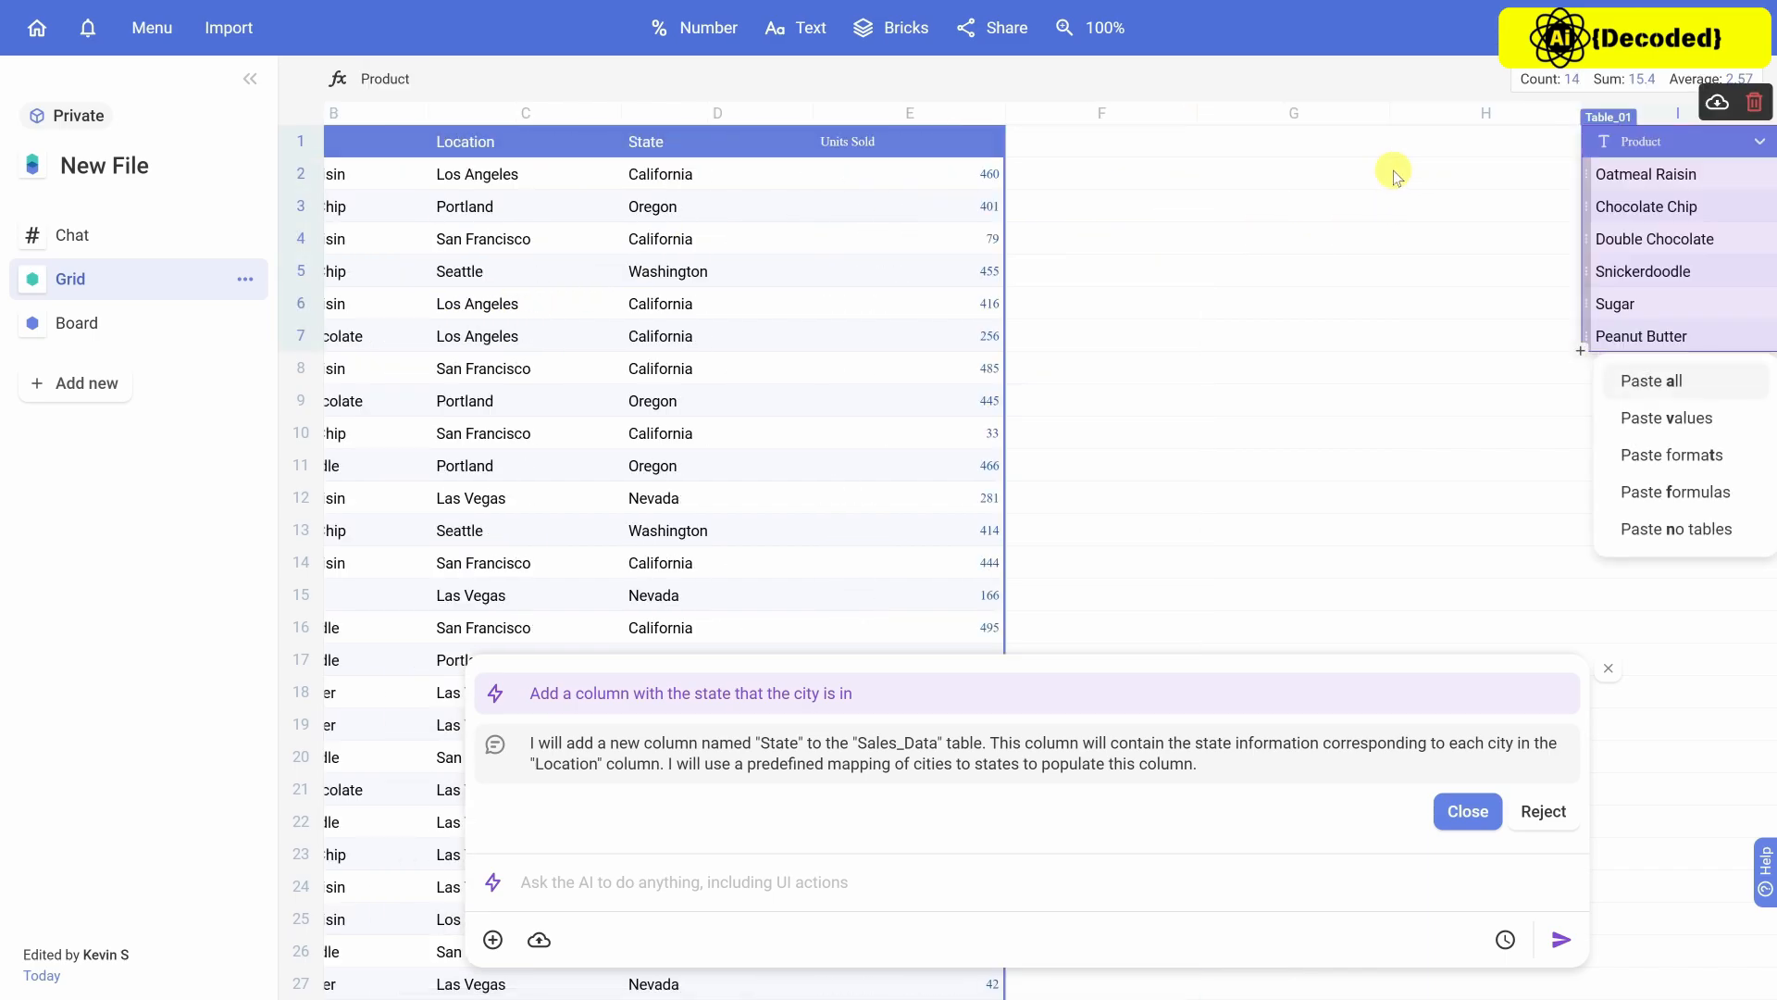
pyautogui.hscroll(4, 1392, 171)
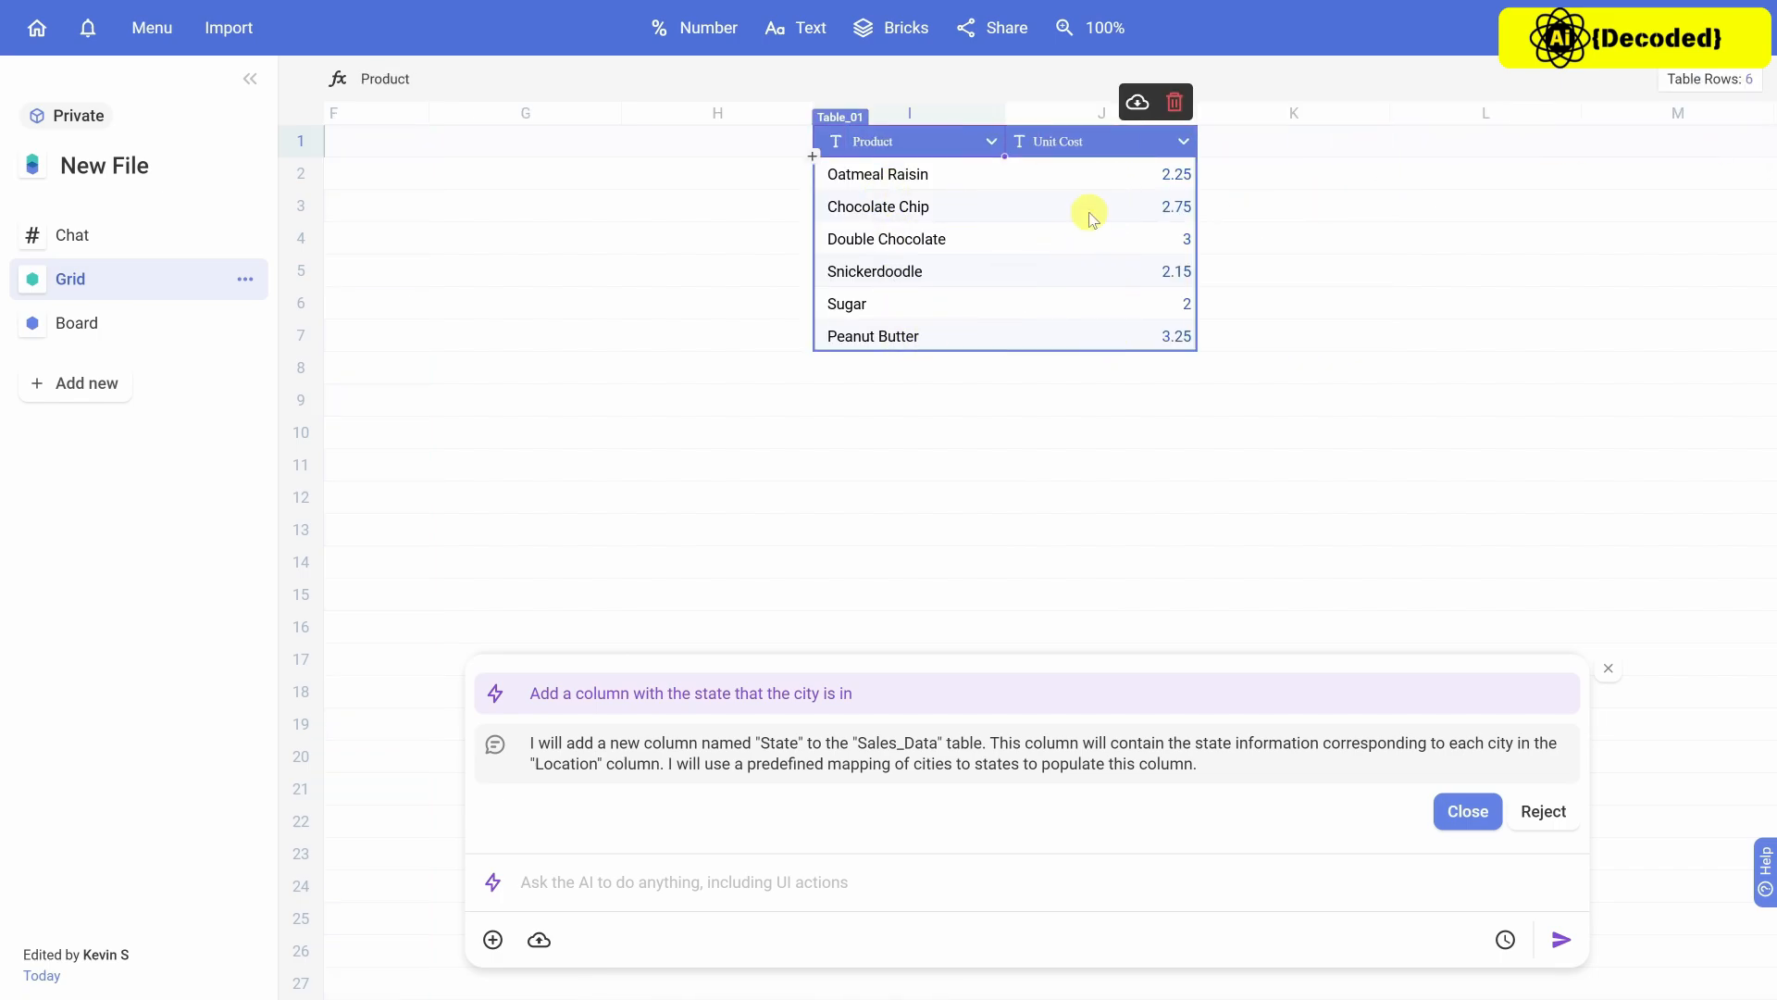
# Examine the unit cost listed for each product and compare it with the Product column of Sales_Data.
pyautogui.moveTo(1105, 172); pyautogui.dragTo(953, 282)
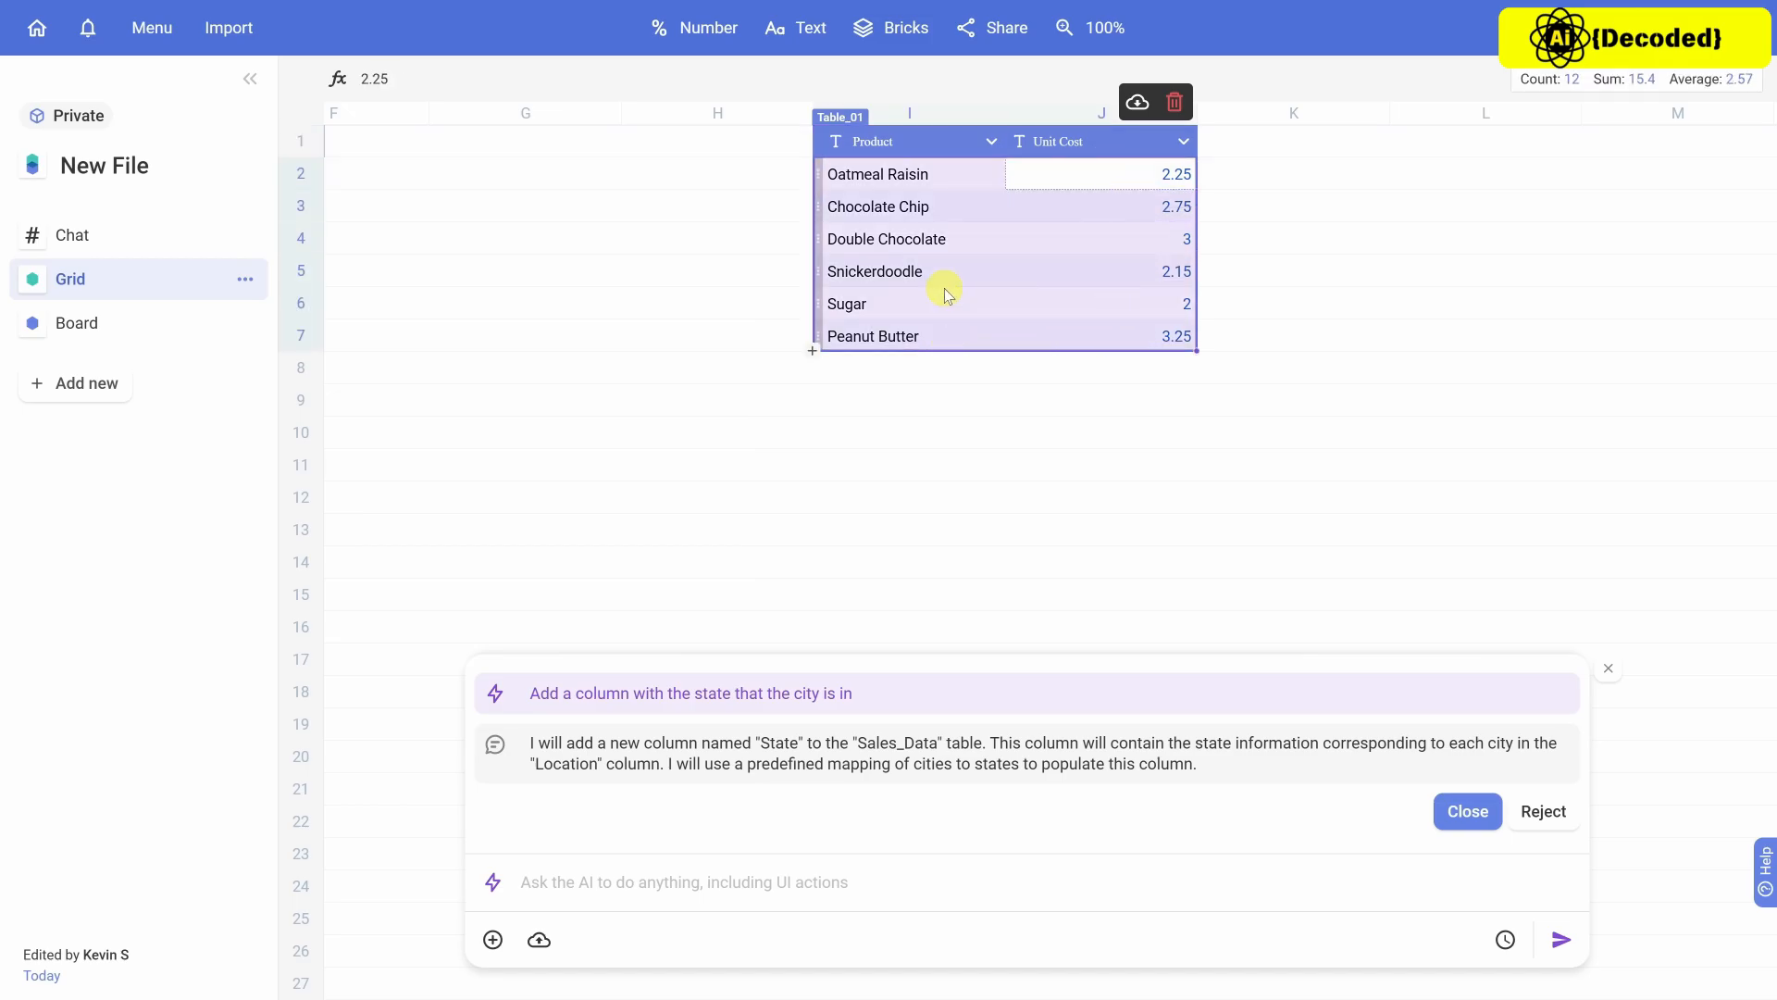
pyautogui.click(953, 303)
pyautogui.press('Left')
pyautogui.press('Left')
pyautogui.press('Left')
pyautogui.press('Left')
pyautogui.press('Left')
pyautogui.press('Left')
pyautogui.press('Left')
pyautogui.press('Left')
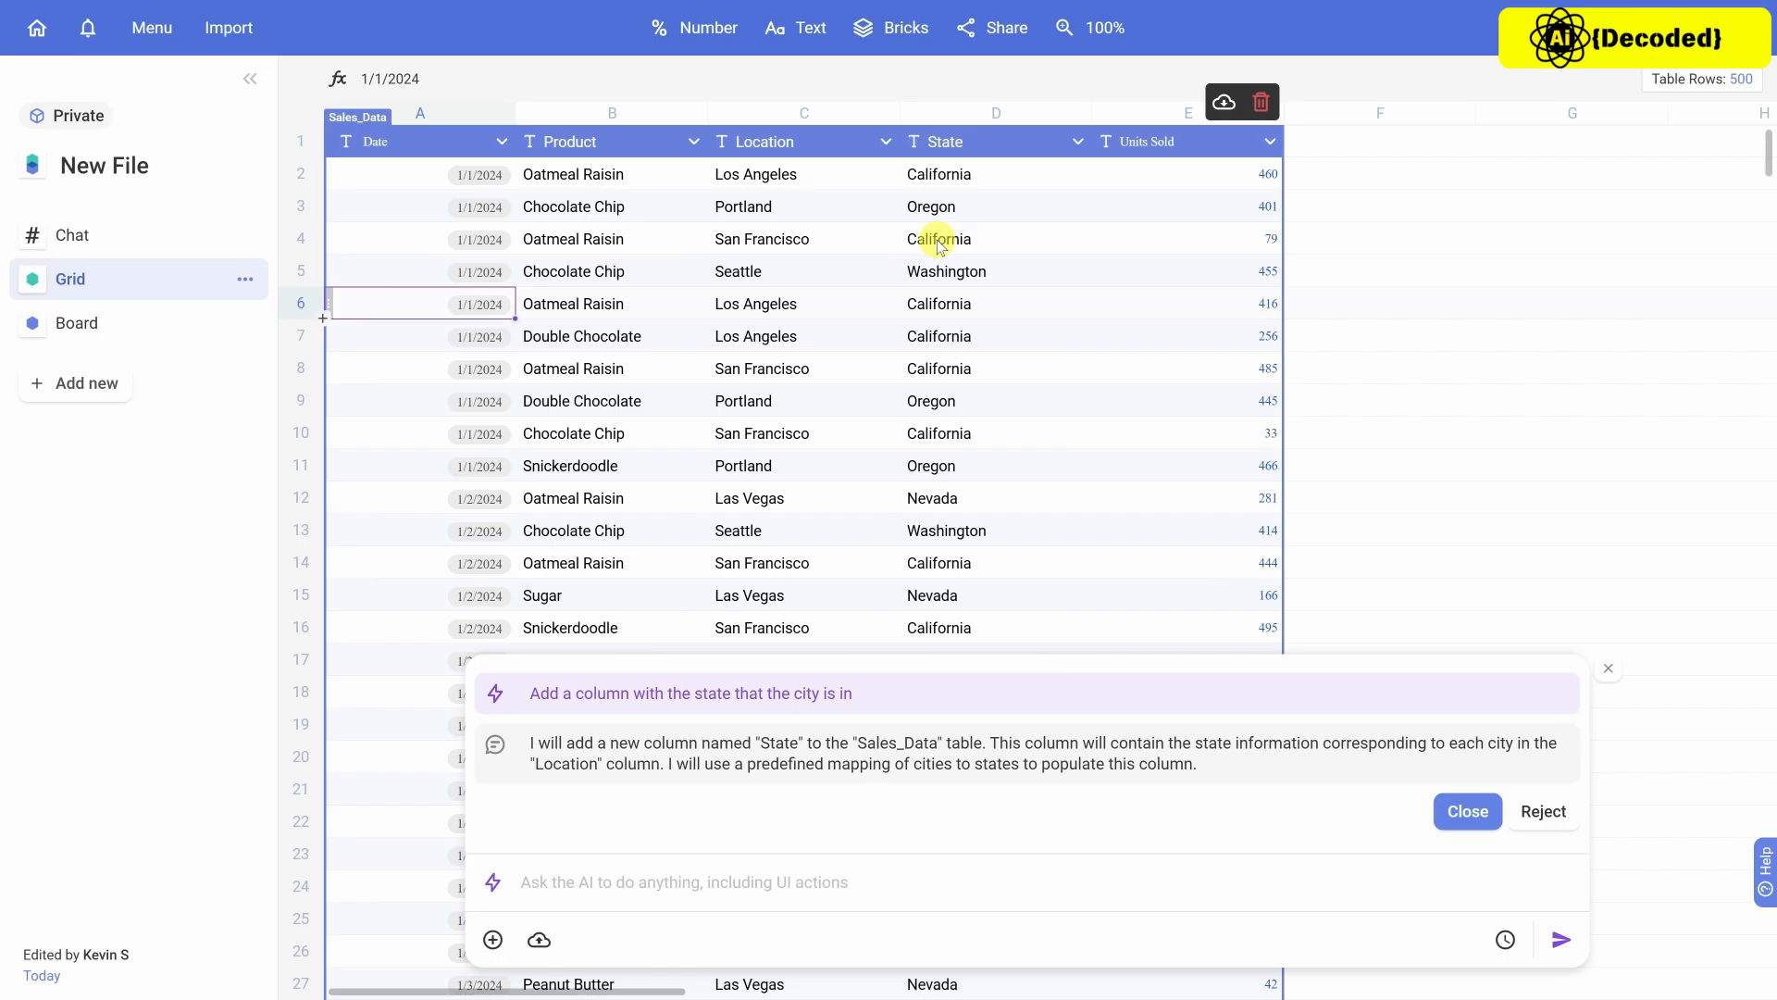
pyautogui.moveTo(592, 176); pyautogui.dragTo(611, 532)
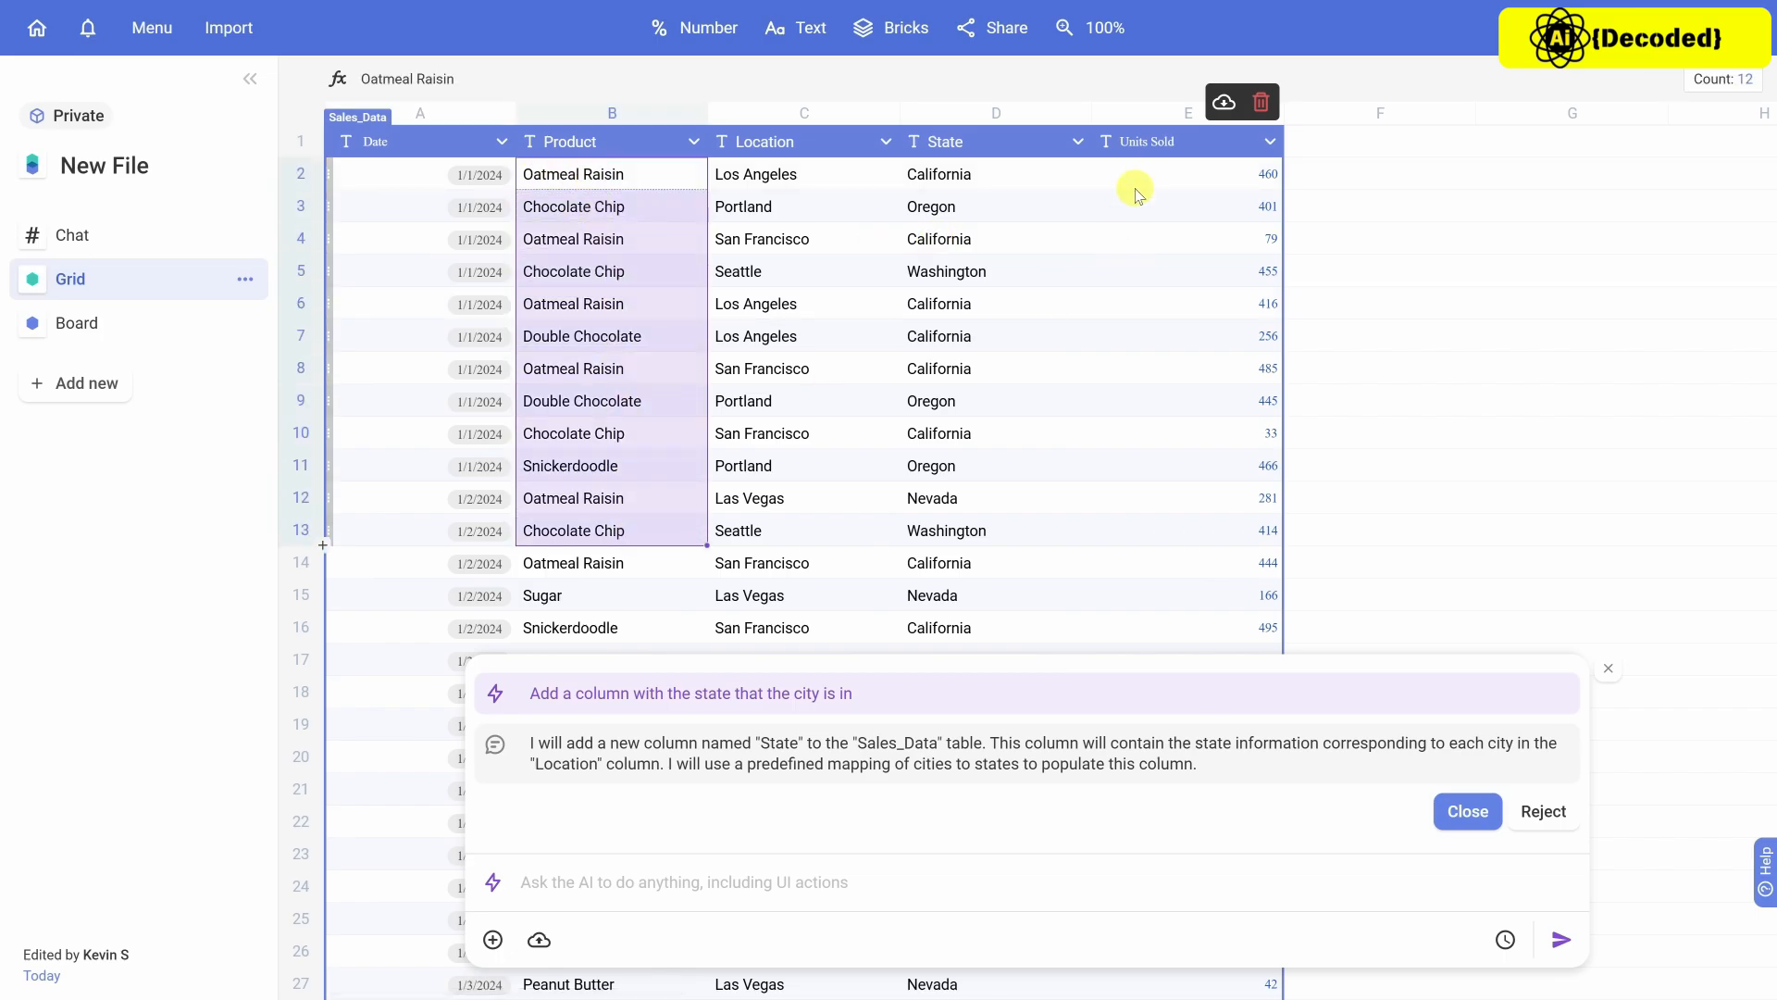
# Ask the AI assistant to "add a new column in Sales_Data with the Unit Cost(Table_01)", using the suggested table and column references.
pyautogui.click(561, 882)
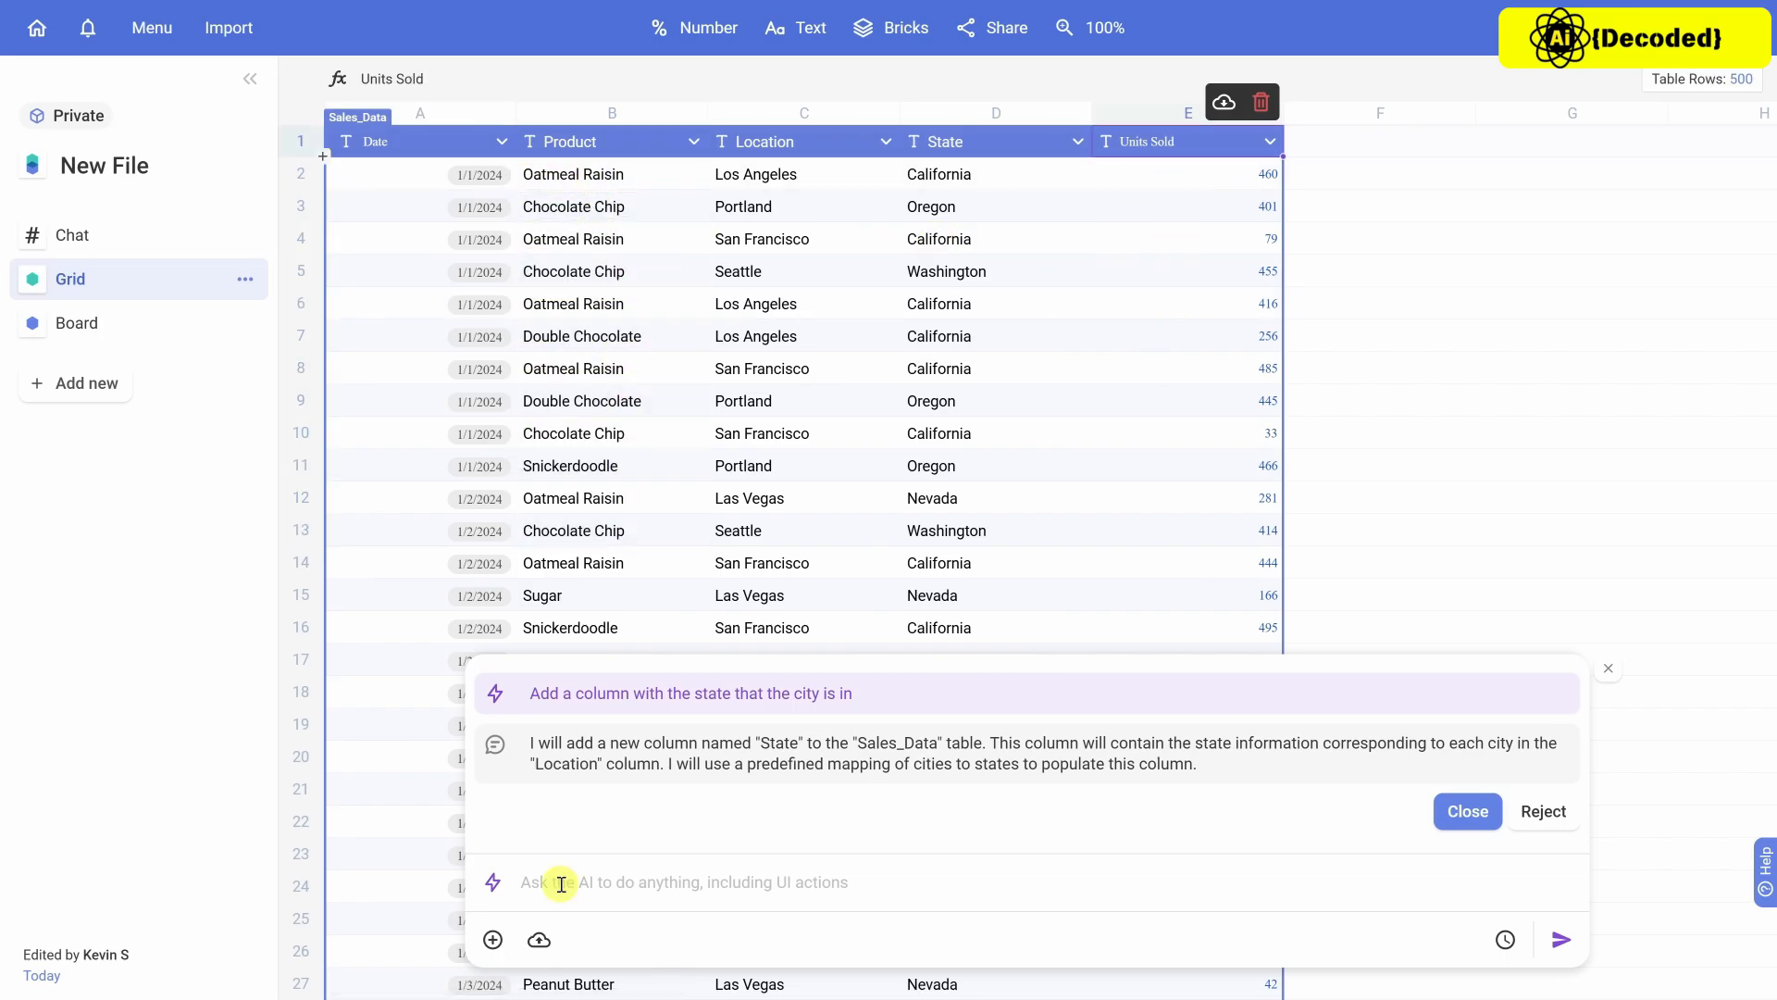
pyautogui.write('add')
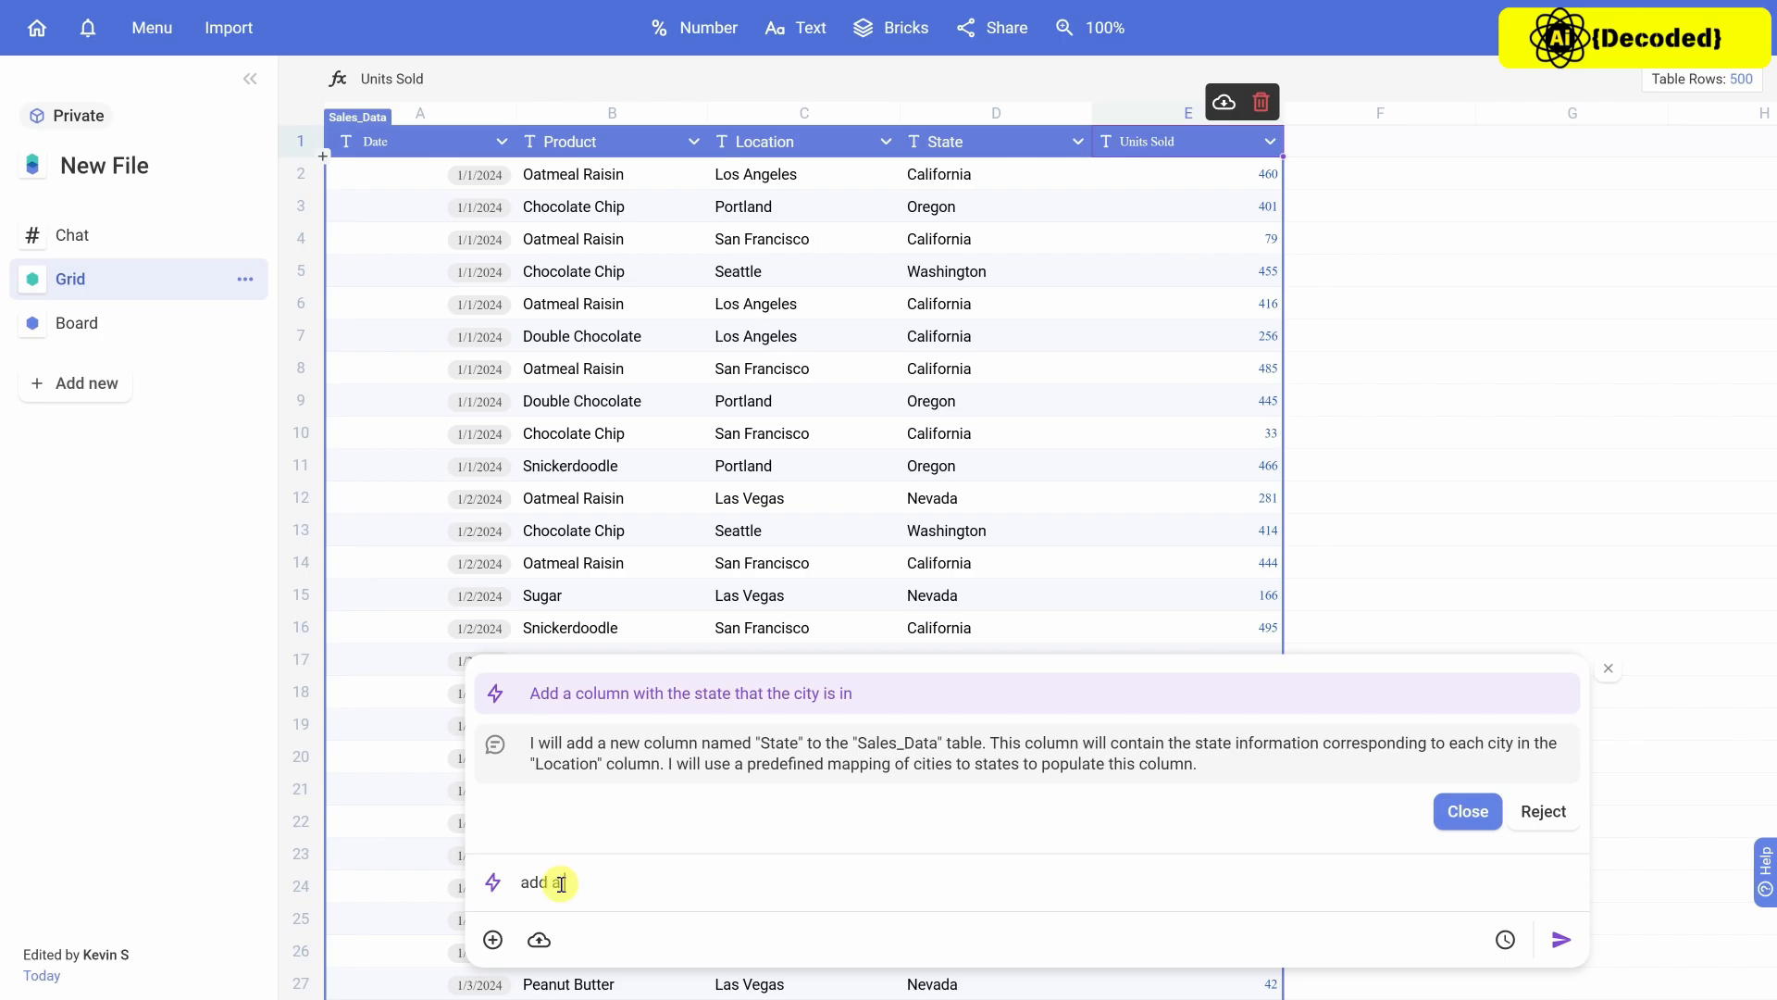
pyautogui.write(' a new column in sales')
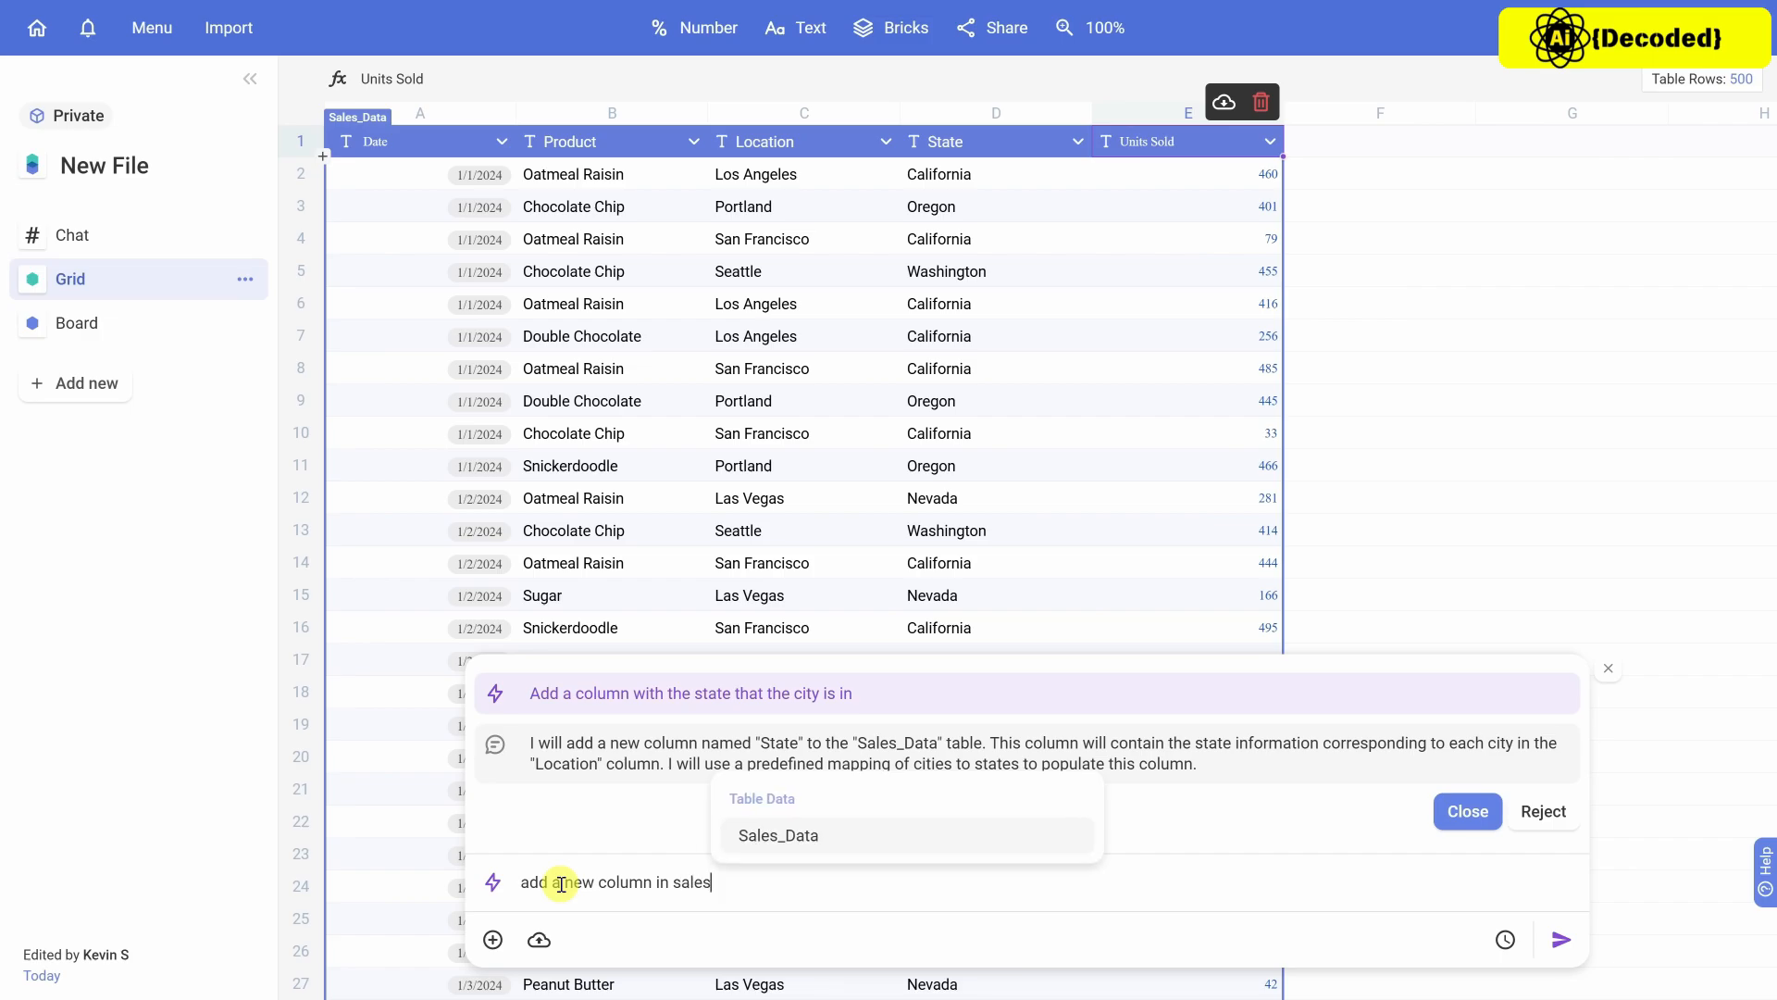
pyautogui.click(776, 837)
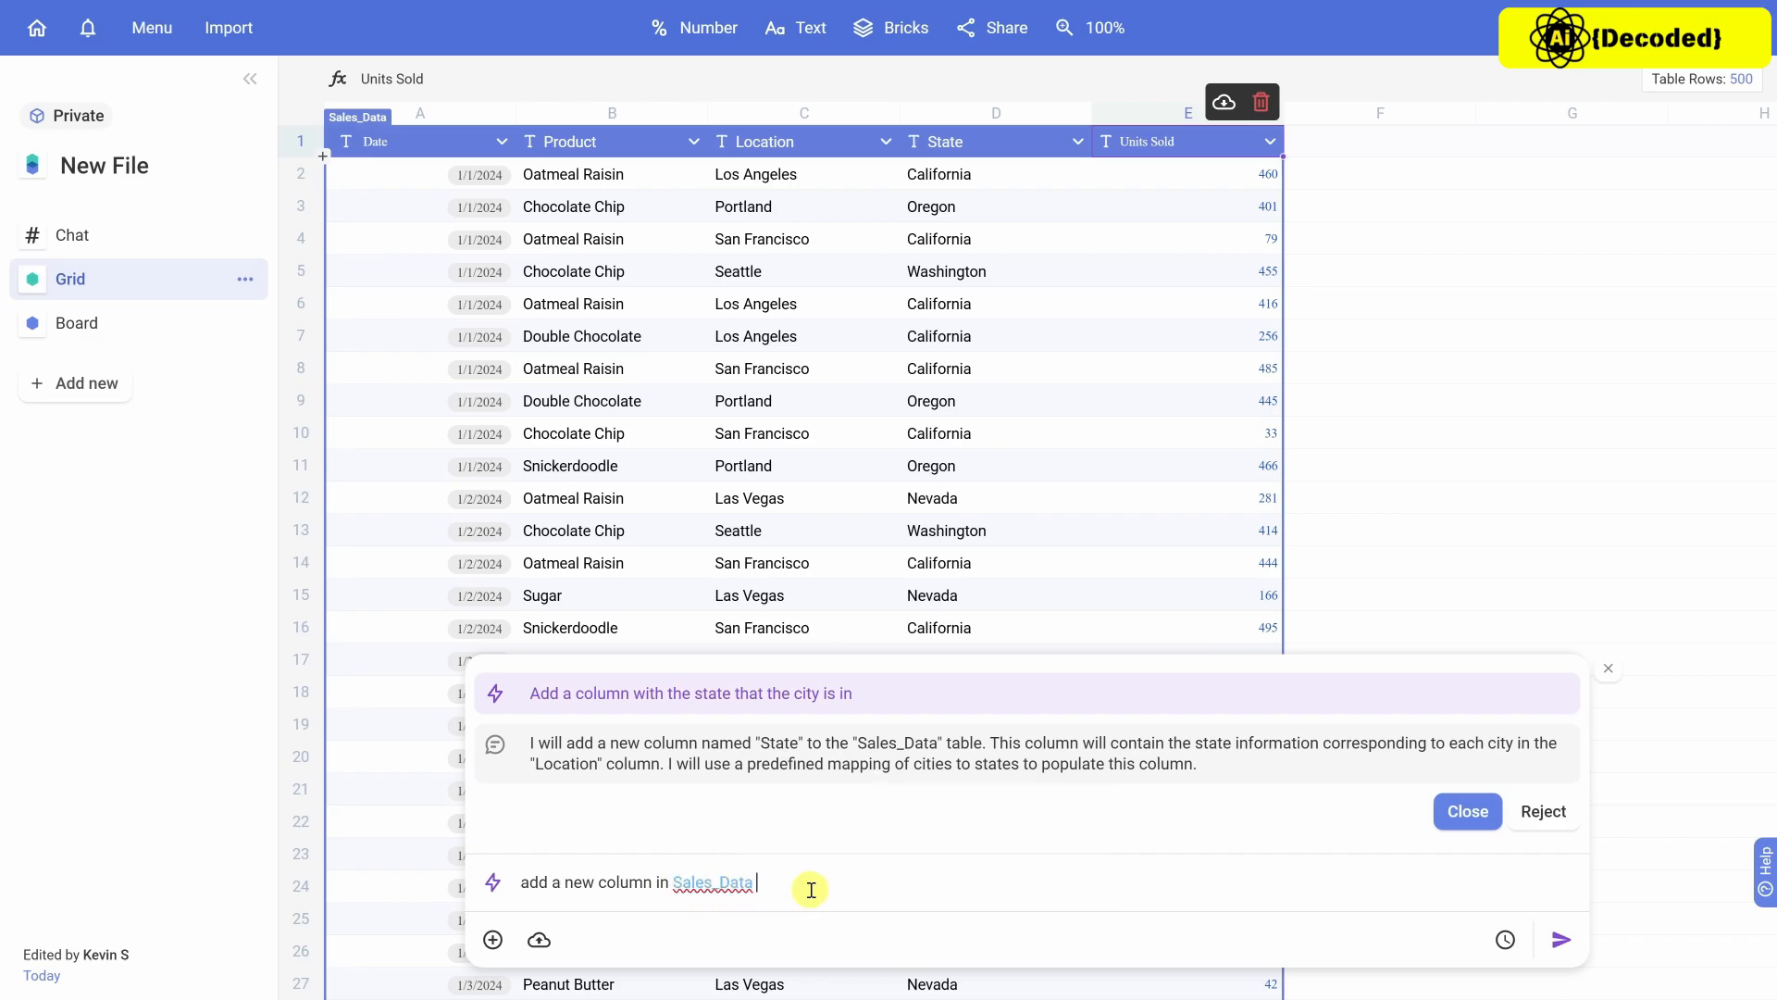
pyautogui.write('with the unit')
pyautogui.press('BackSpace')
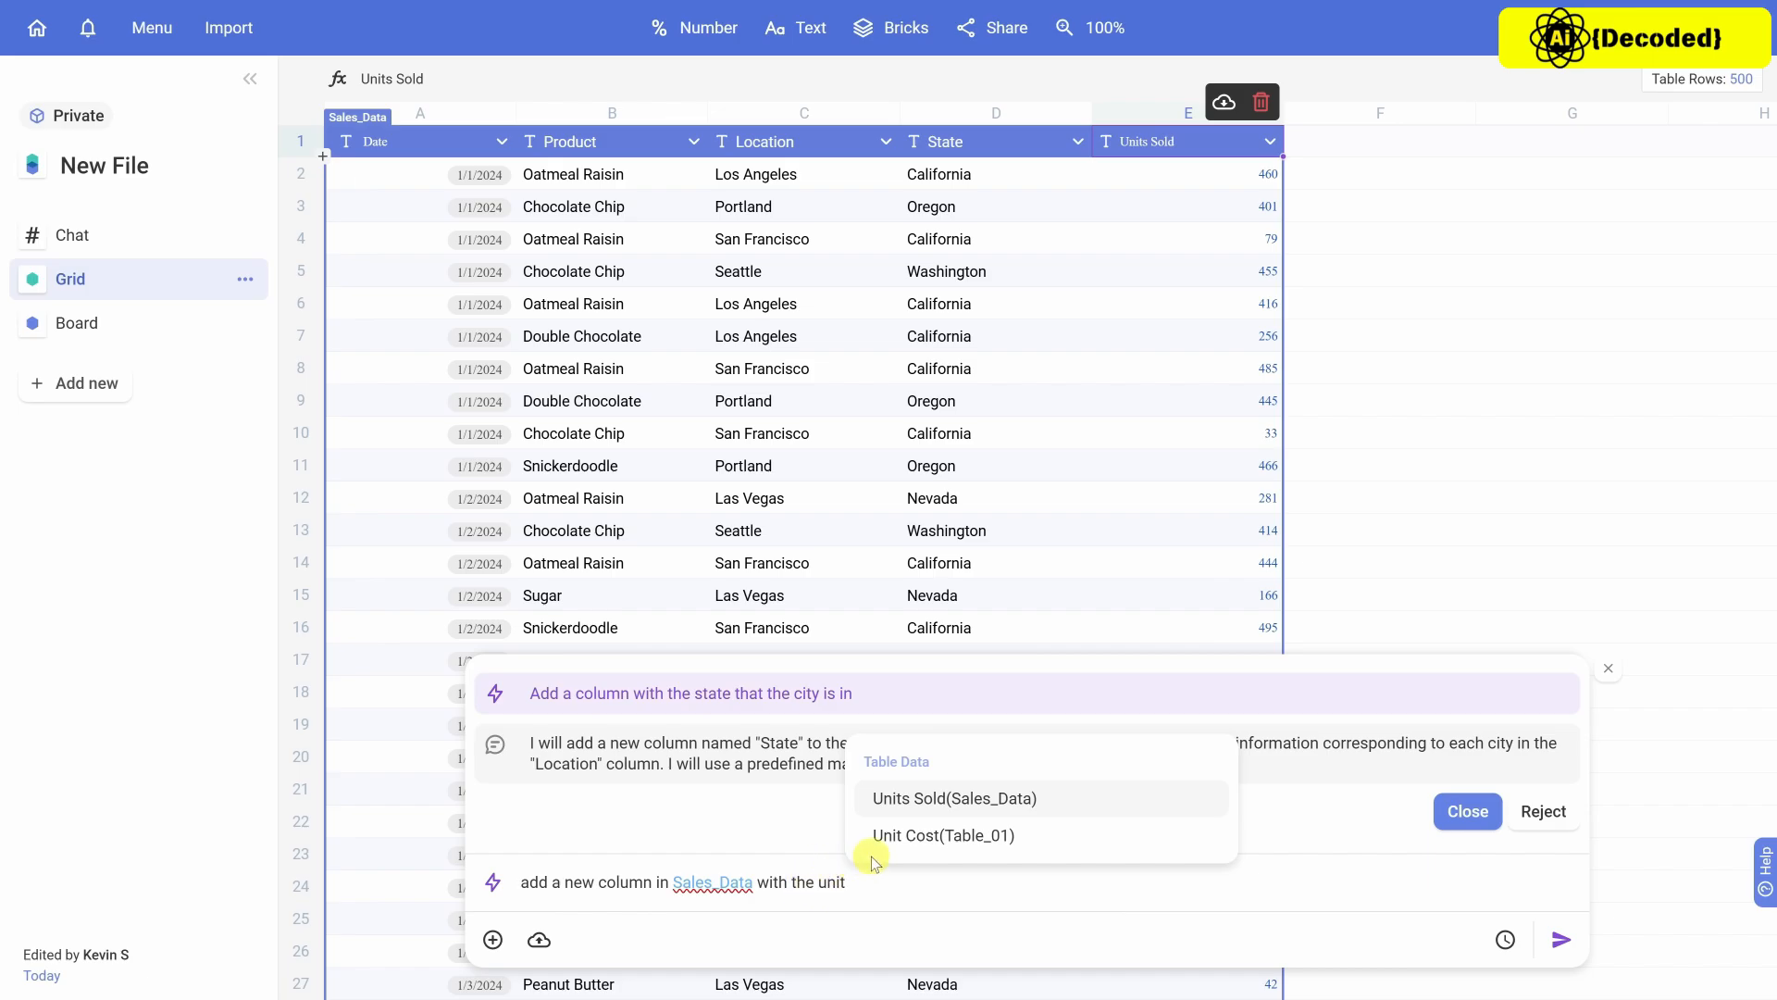
pyautogui.click(1004, 837)
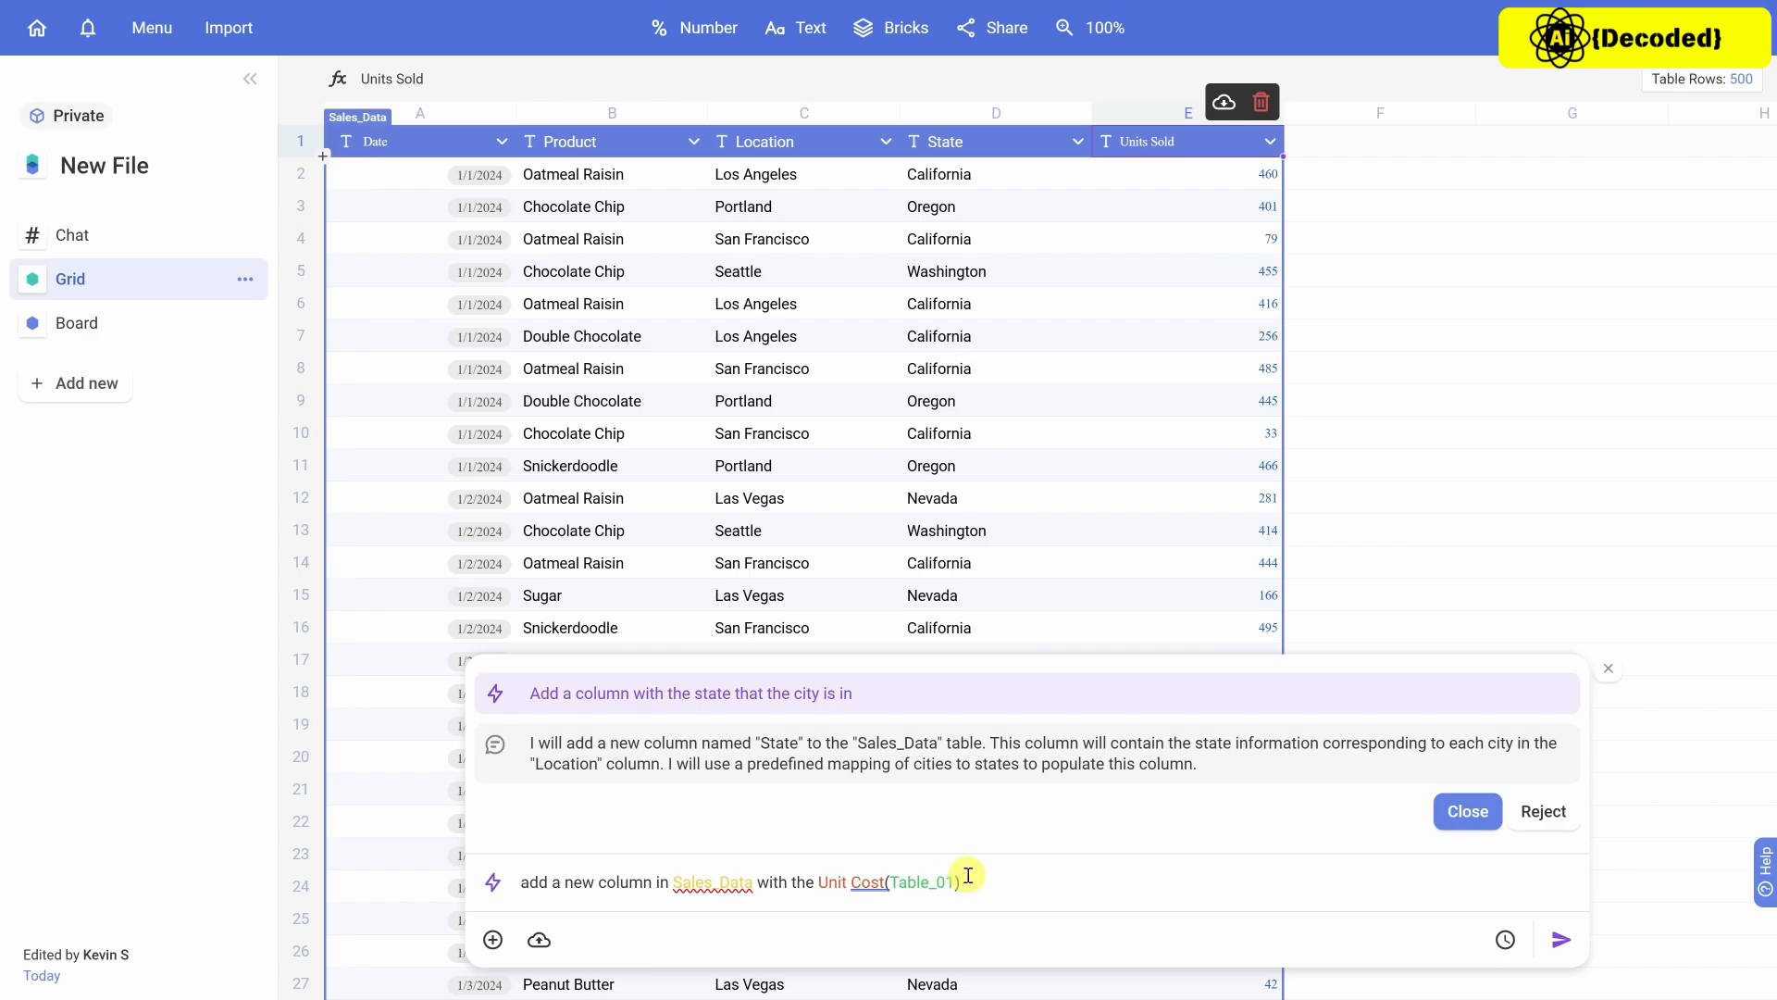
pyautogui.click(1559, 939)
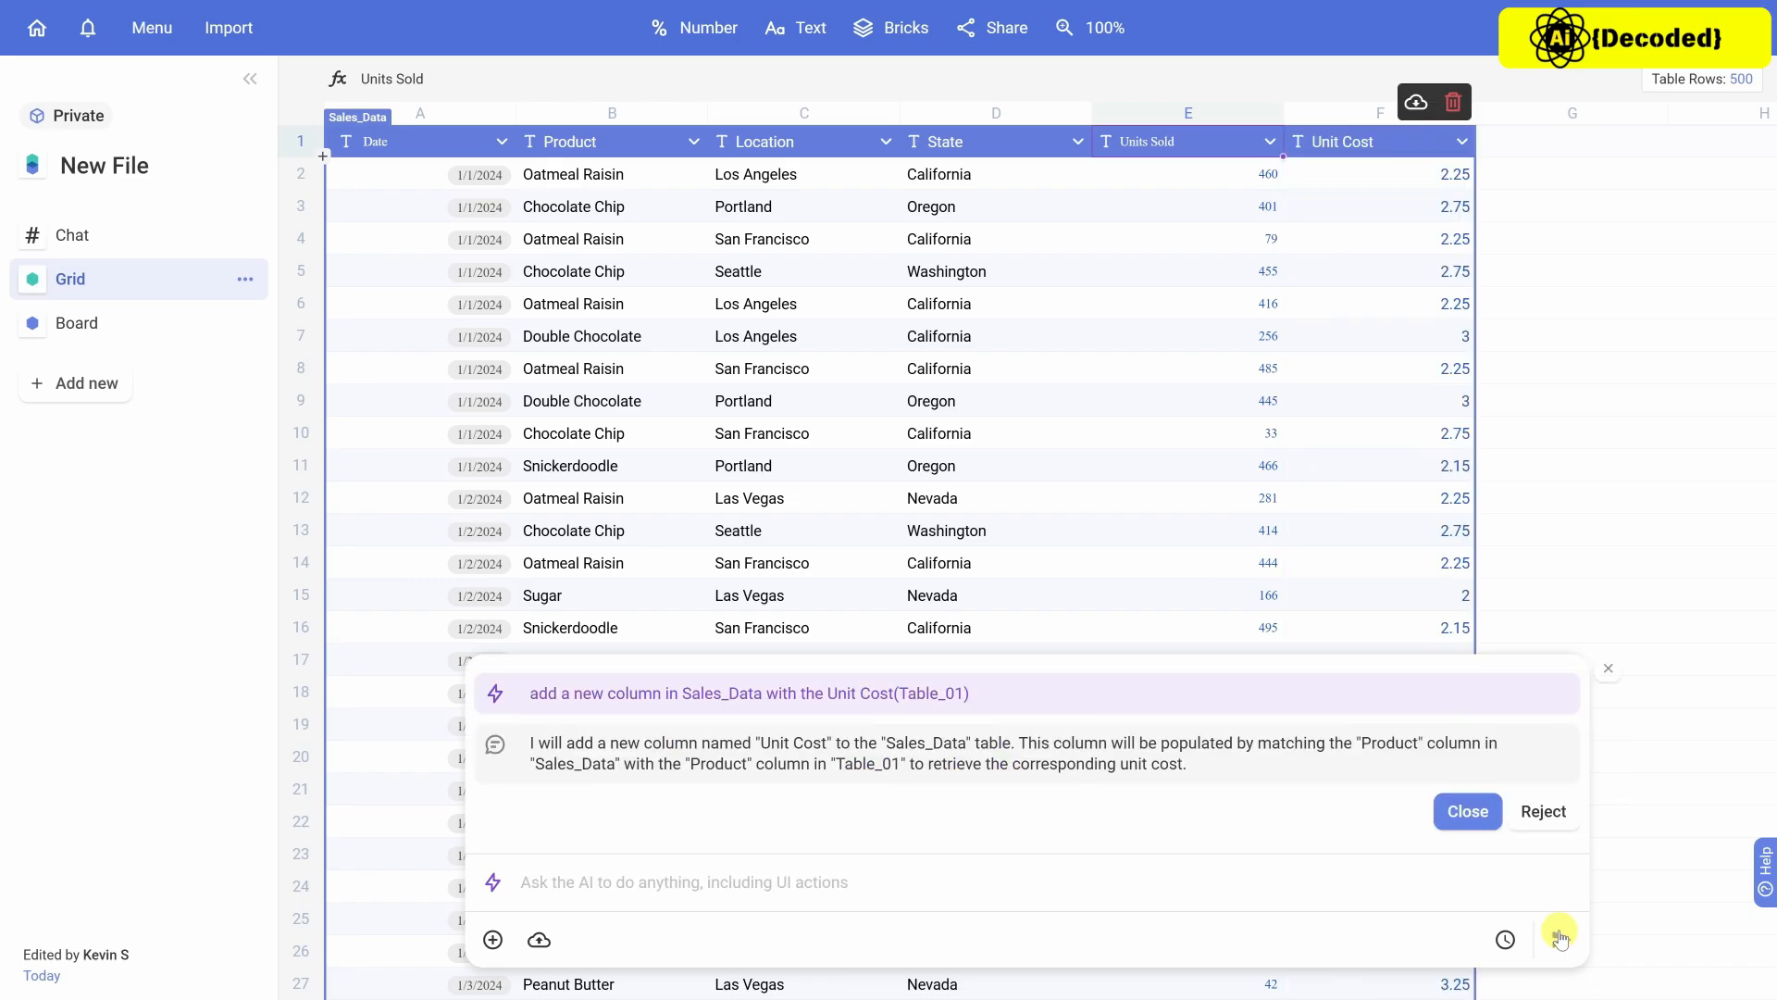
# Compare the Unit Cost of Oatmeal Raisin in Sales_Data with its unit cost in Table_01, and return to the first column.
pyautogui.click(1343, 176)
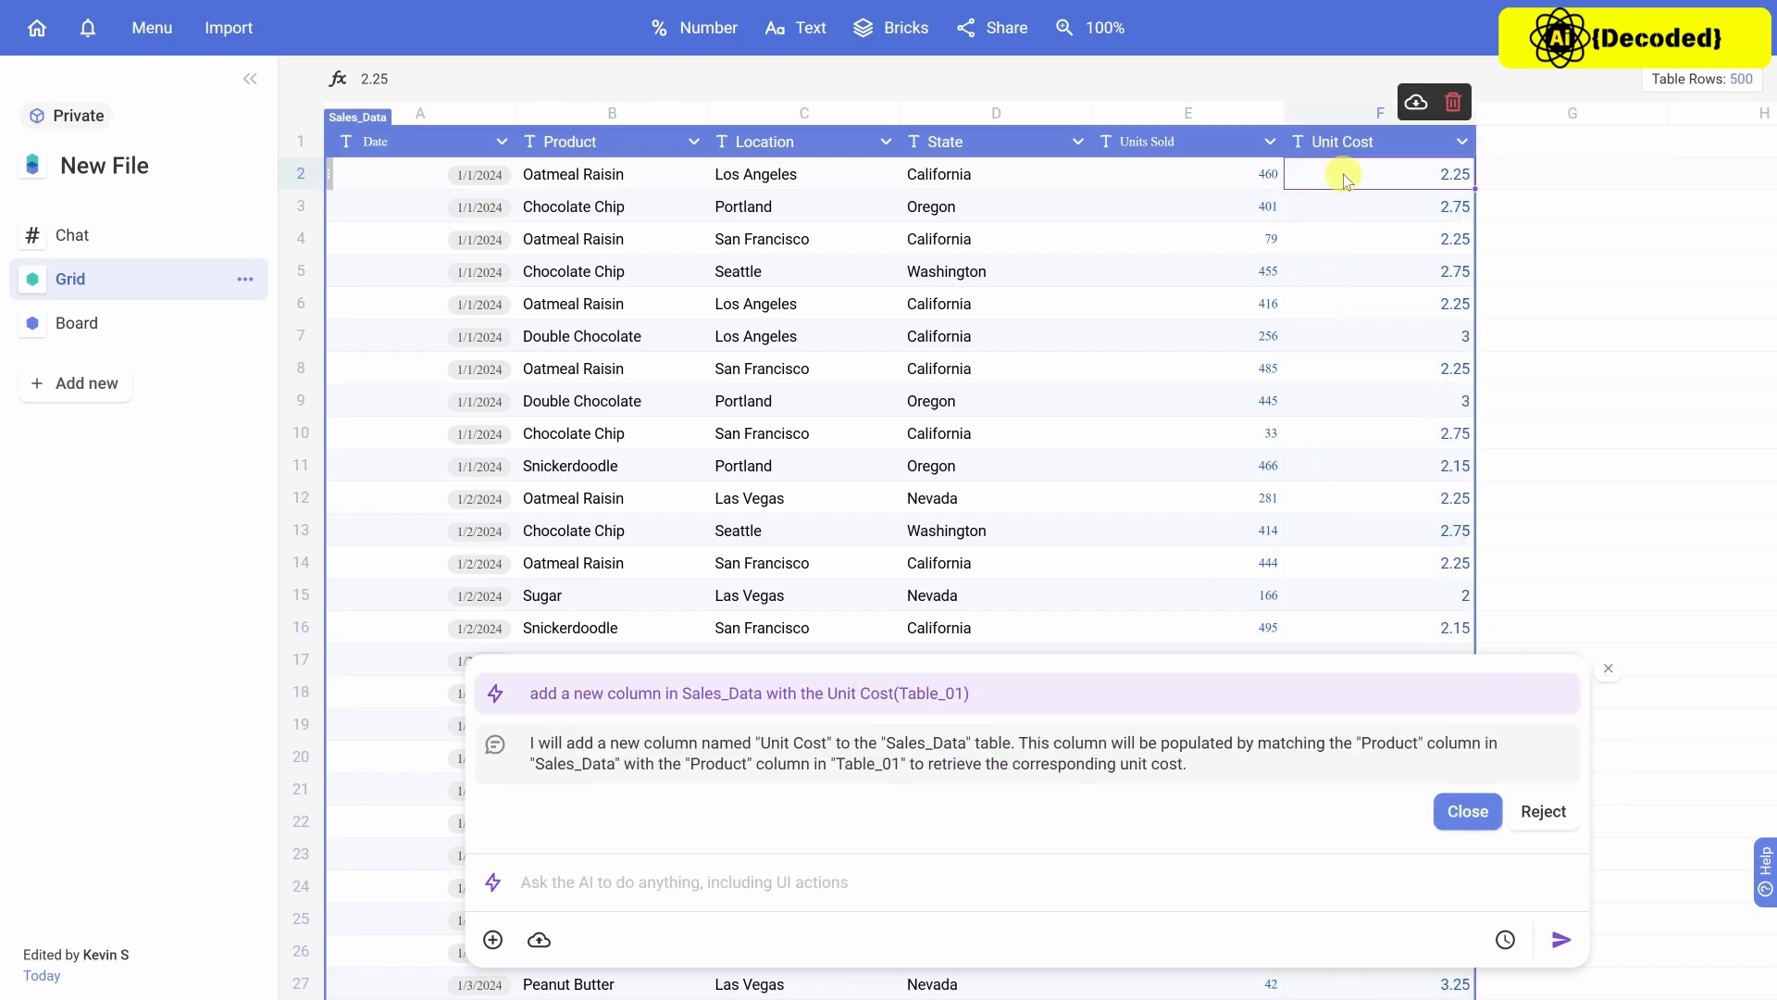
pyautogui.press('Left')
pyautogui.press('Left')
pyautogui.press('Left')
pyautogui.press('Left')
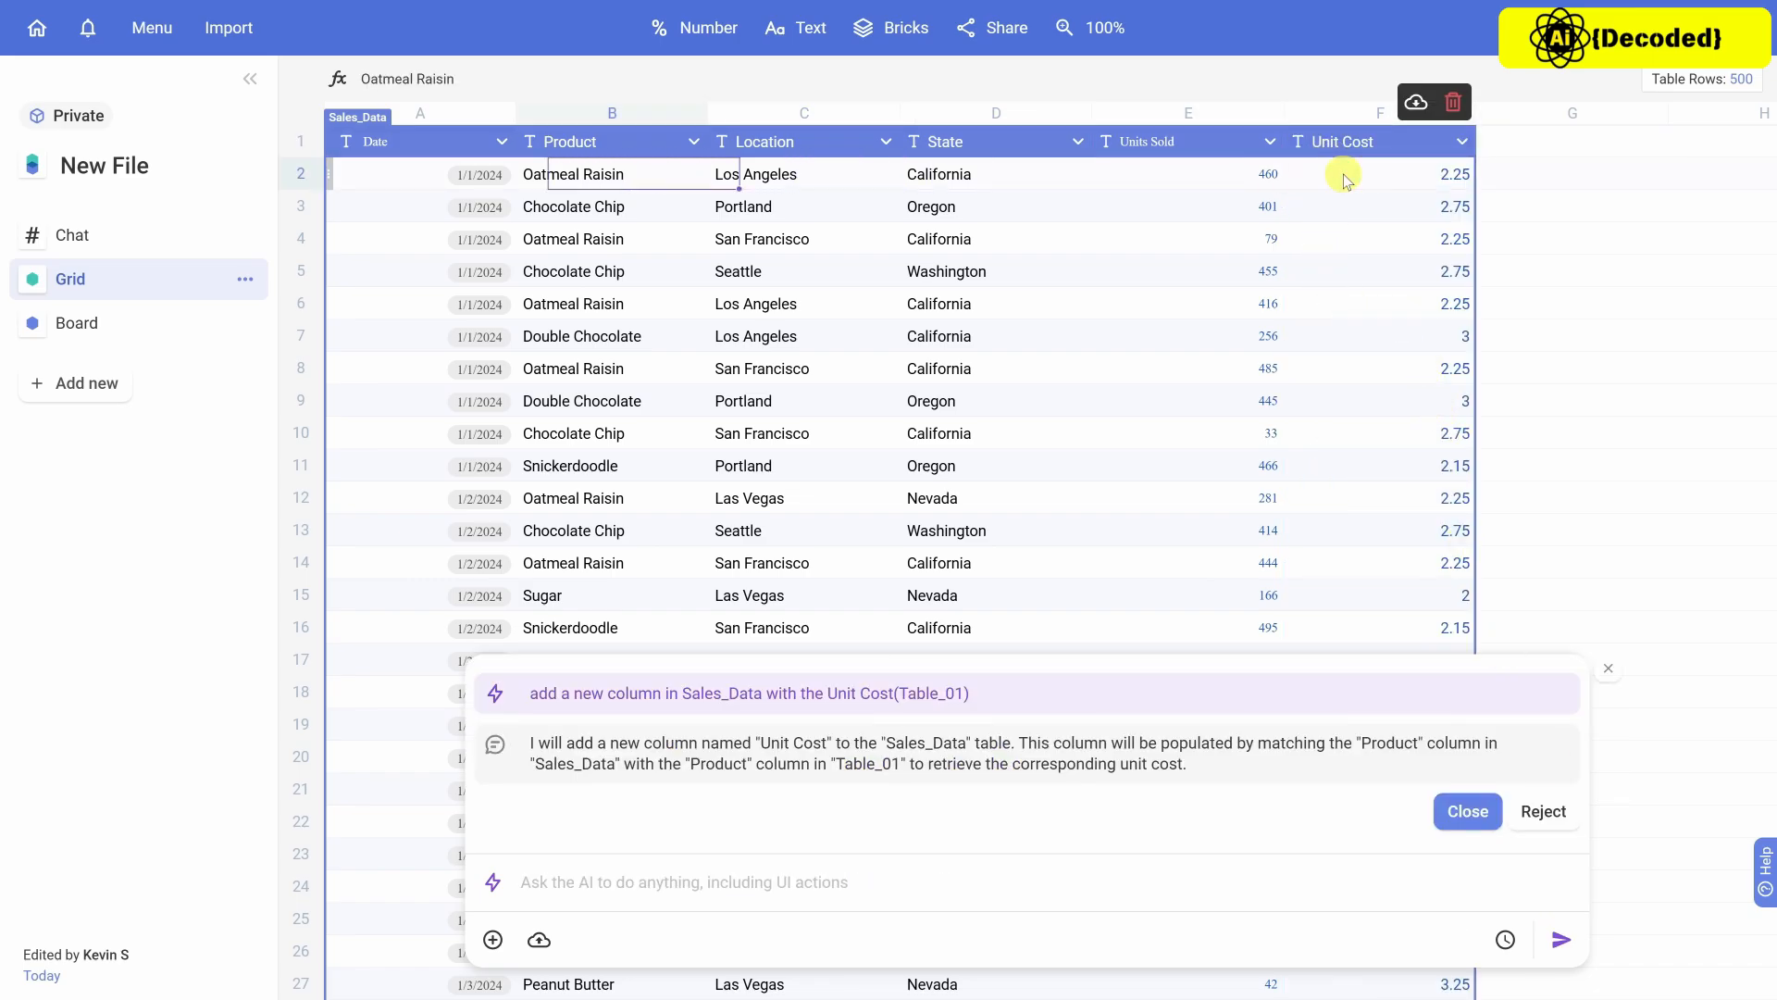
pyautogui.press('Right')
pyautogui.press('Right')
pyautogui.press('Right')
pyautogui.press('Right')
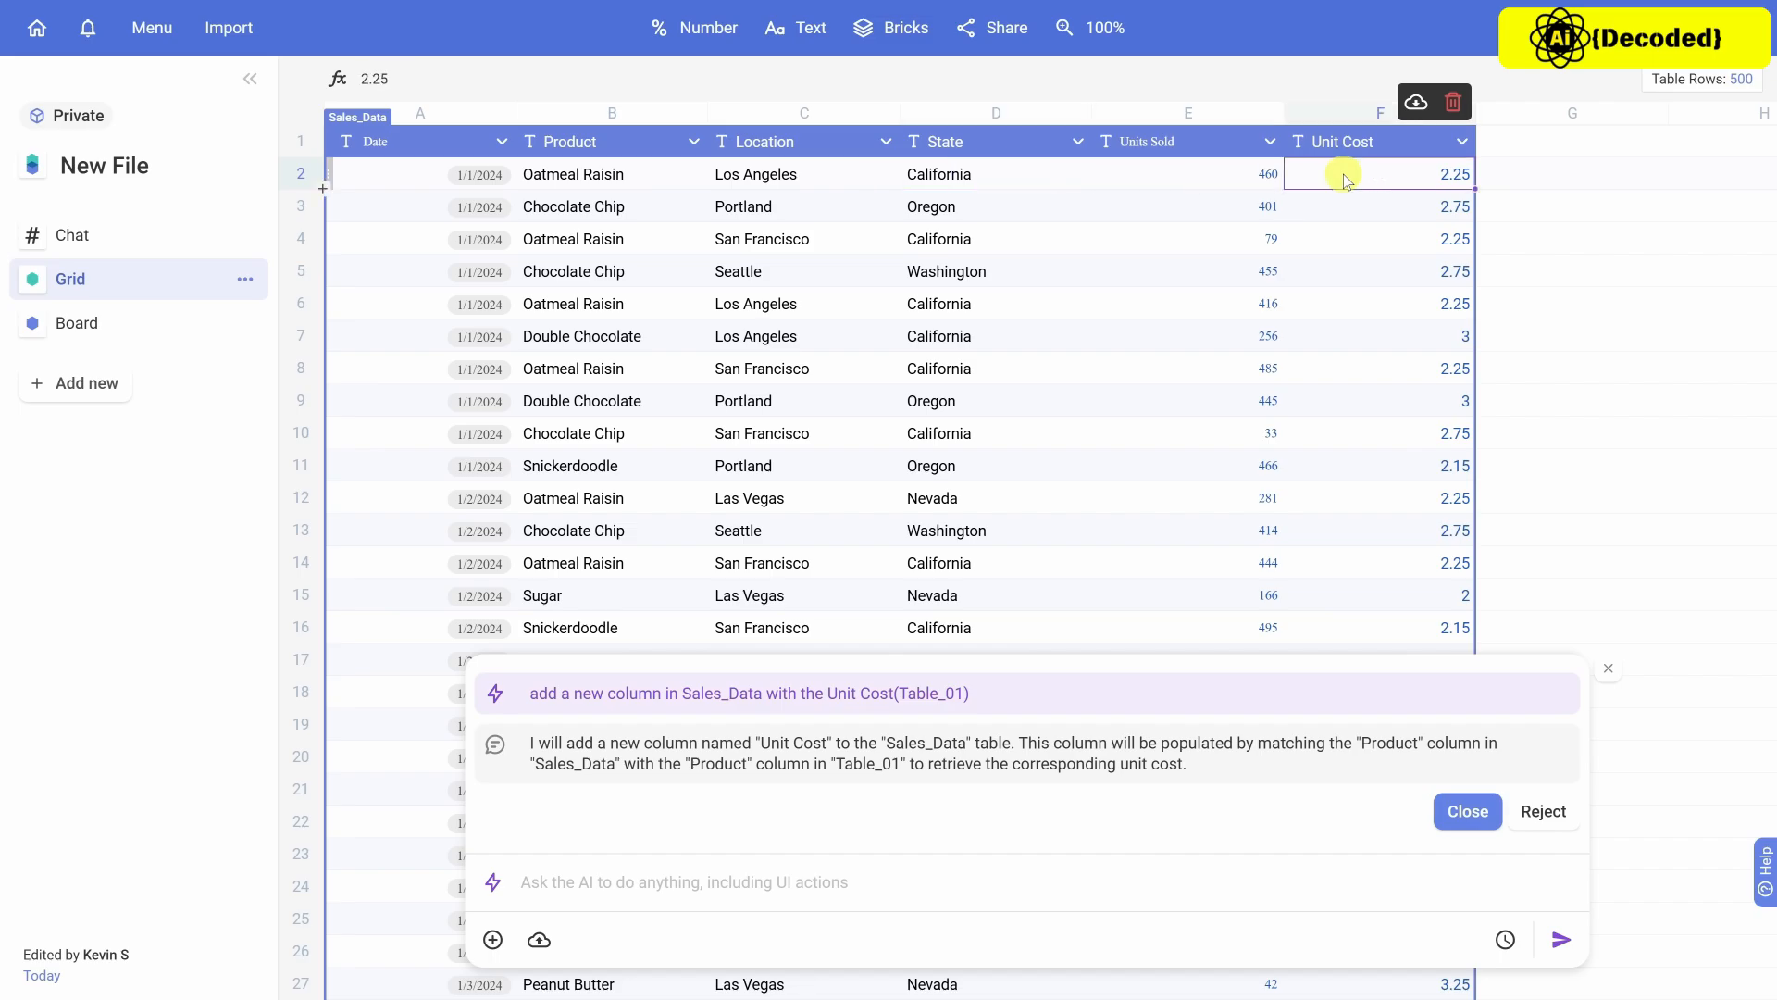
pyautogui.press('Right')
pyautogui.press('Right')
pyautogui.press('Right')
pyautogui.press('Right')
pyautogui.press('Right')
pyautogui.press('Right')
pyautogui.press('Left')
pyautogui.press('Left')
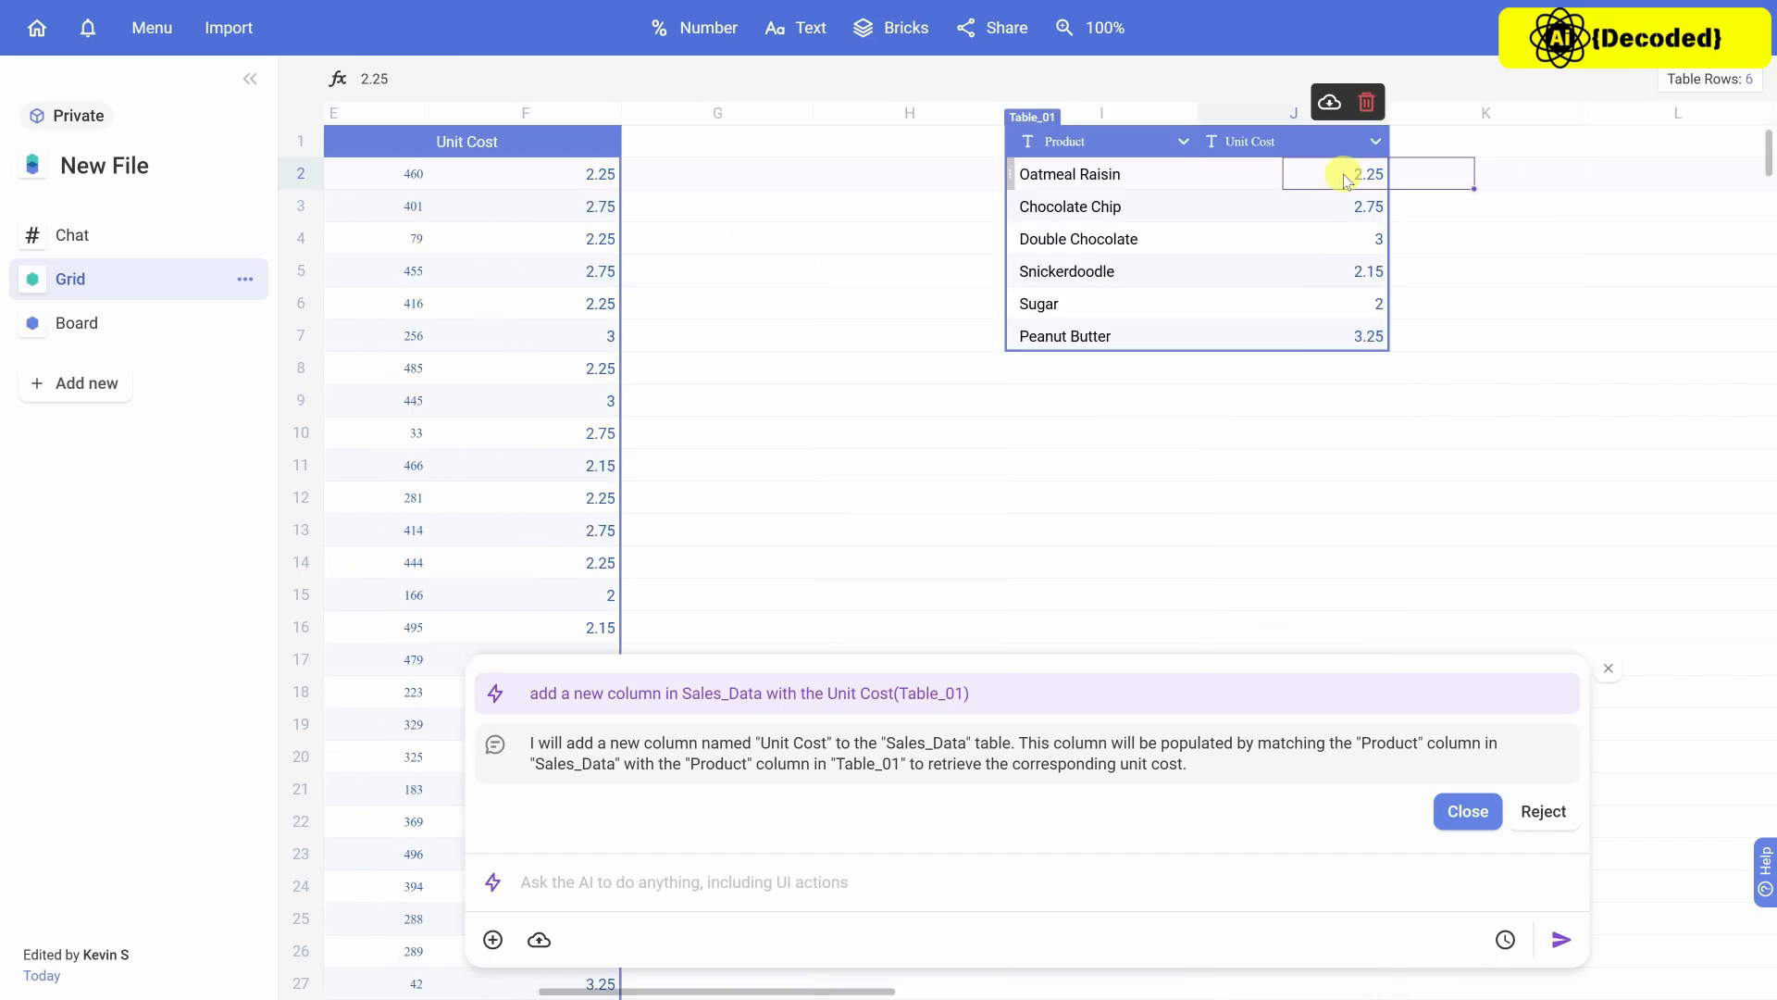
pyautogui.click(1124, 174)
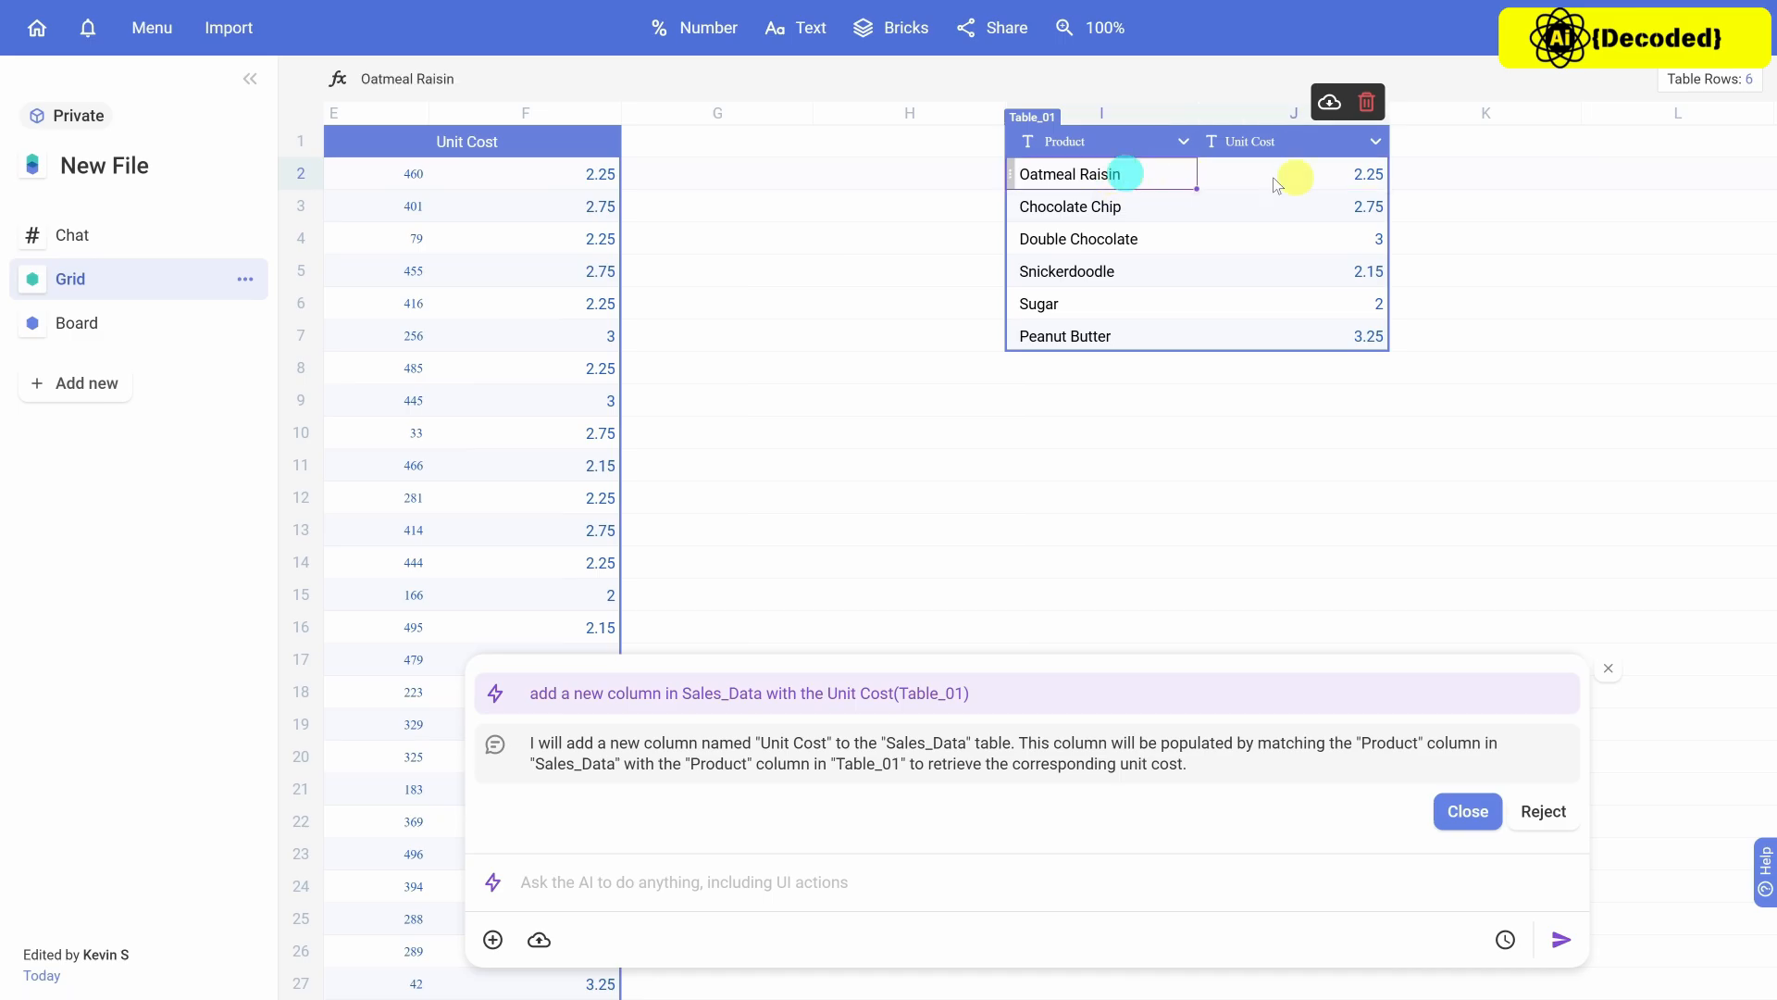
pyautogui.moveTo(1276, 183); pyautogui.dragTo(1350, 183)
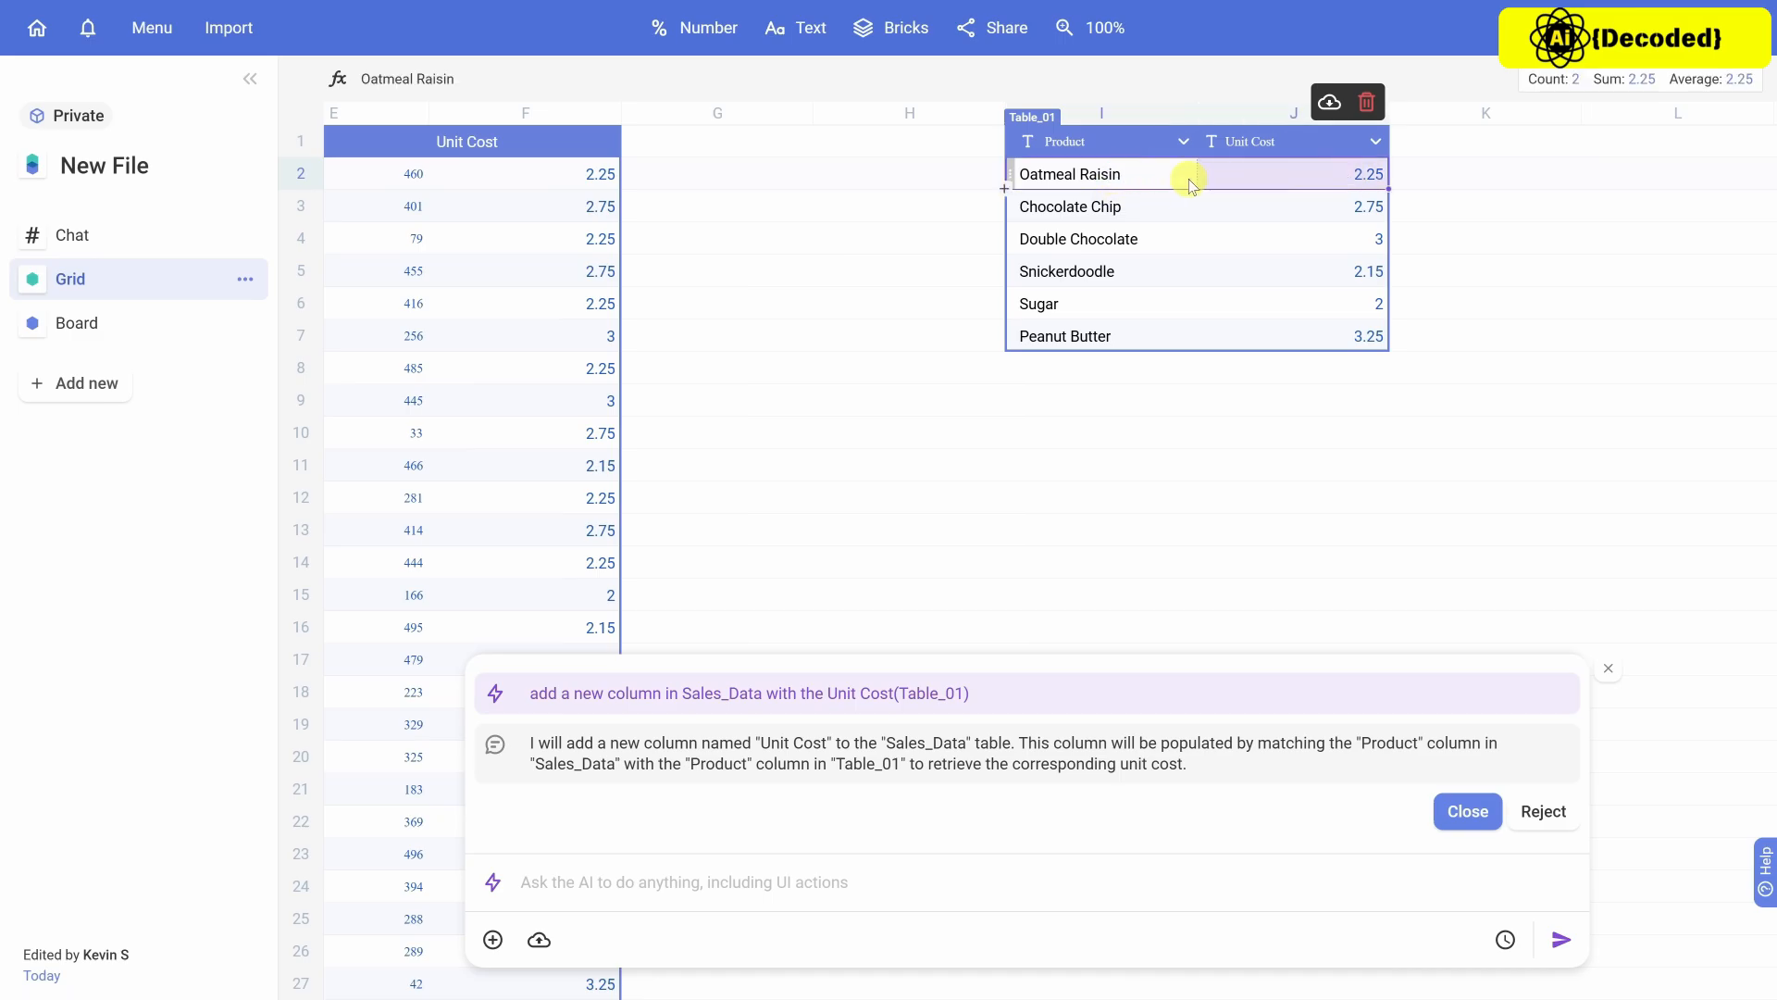
pyautogui.click(1148, 181)
pyautogui.press('Left')
pyautogui.press('Left')
pyautogui.press('Left')
pyautogui.press('Left')
pyautogui.press('Left')
pyautogui.press('Left')
pyautogui.press('Left')
pyautogui.press('Left')
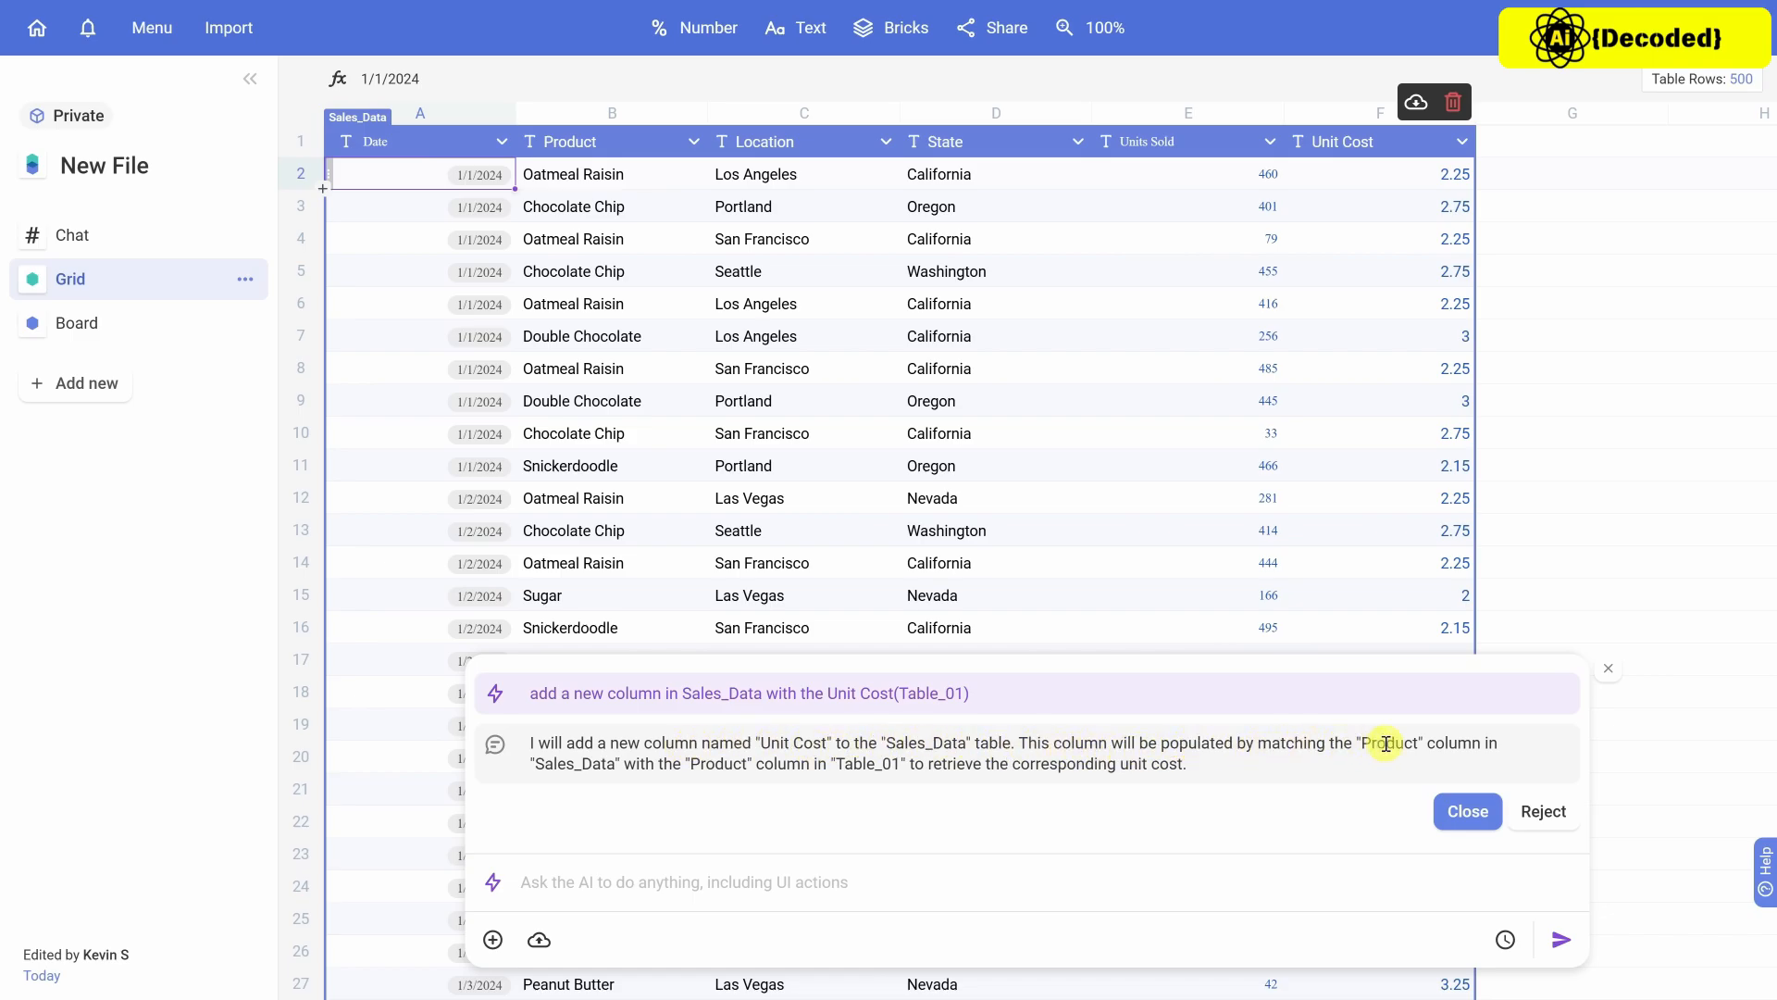
# Close the unit cost reply and ask the AI assistant to "Add a column showing me the total revenue".
pyautogui.click(1470, 814)
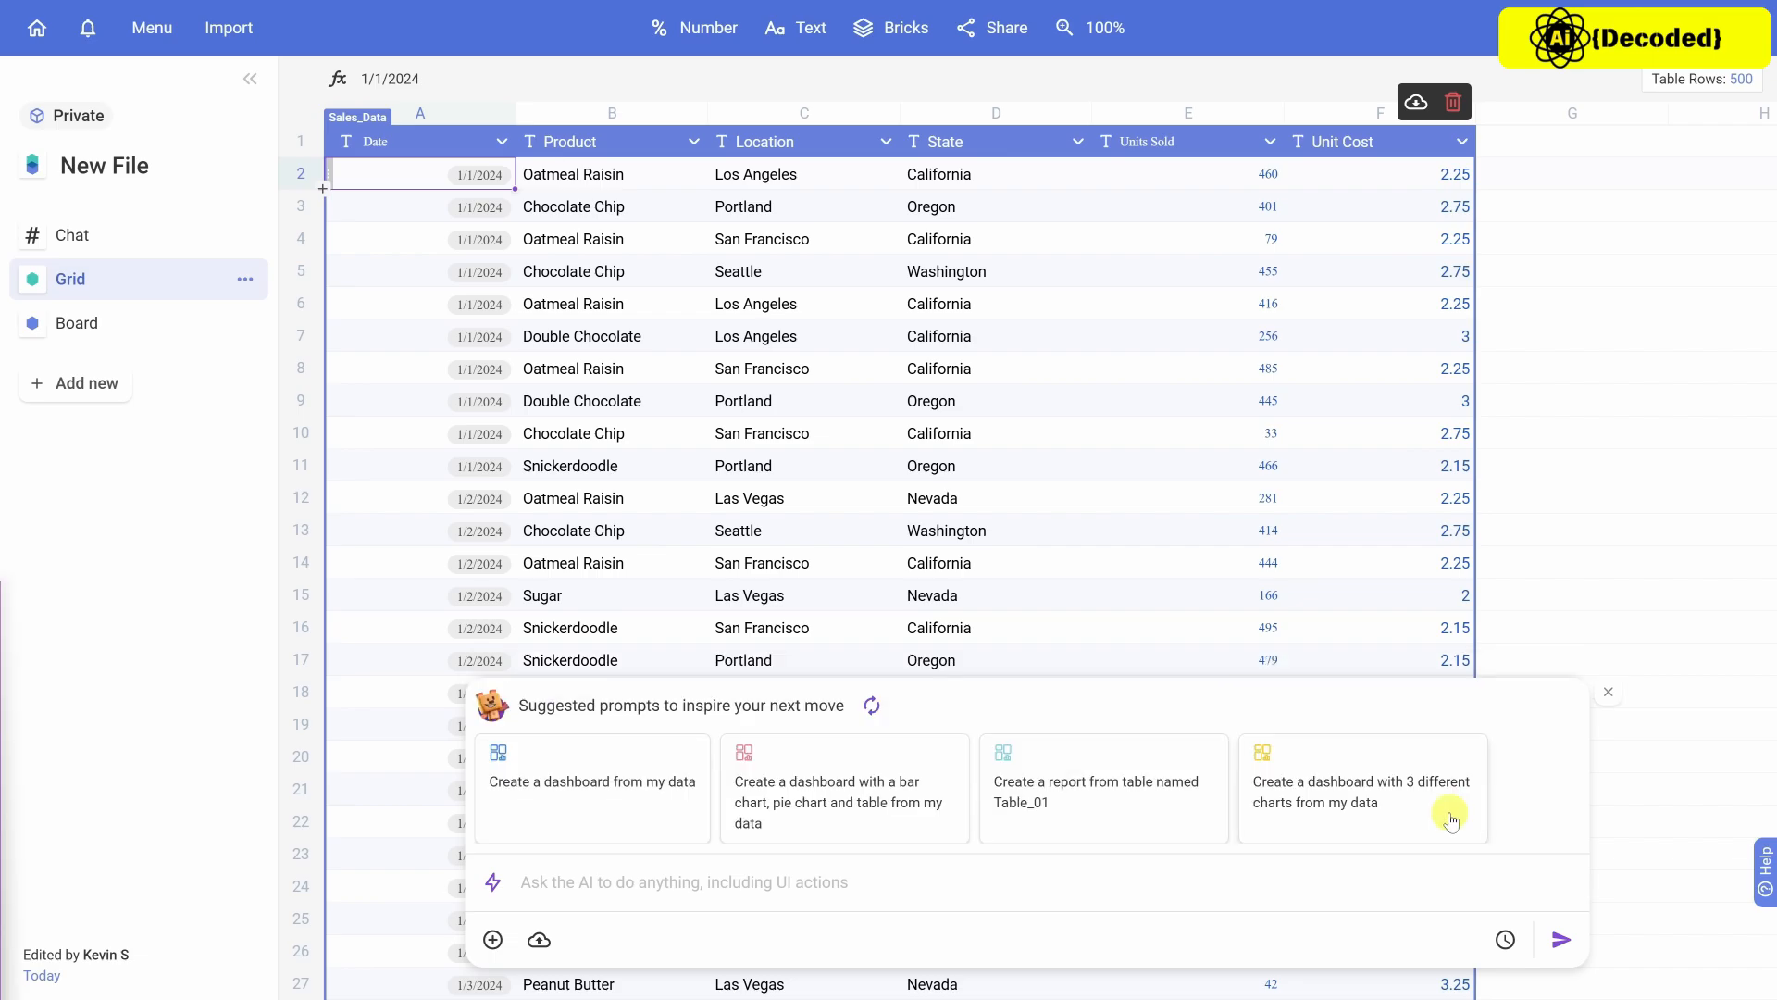
pyautogui.click(833, 880)
pyautogui.write('Add a column showing me the total revenue')
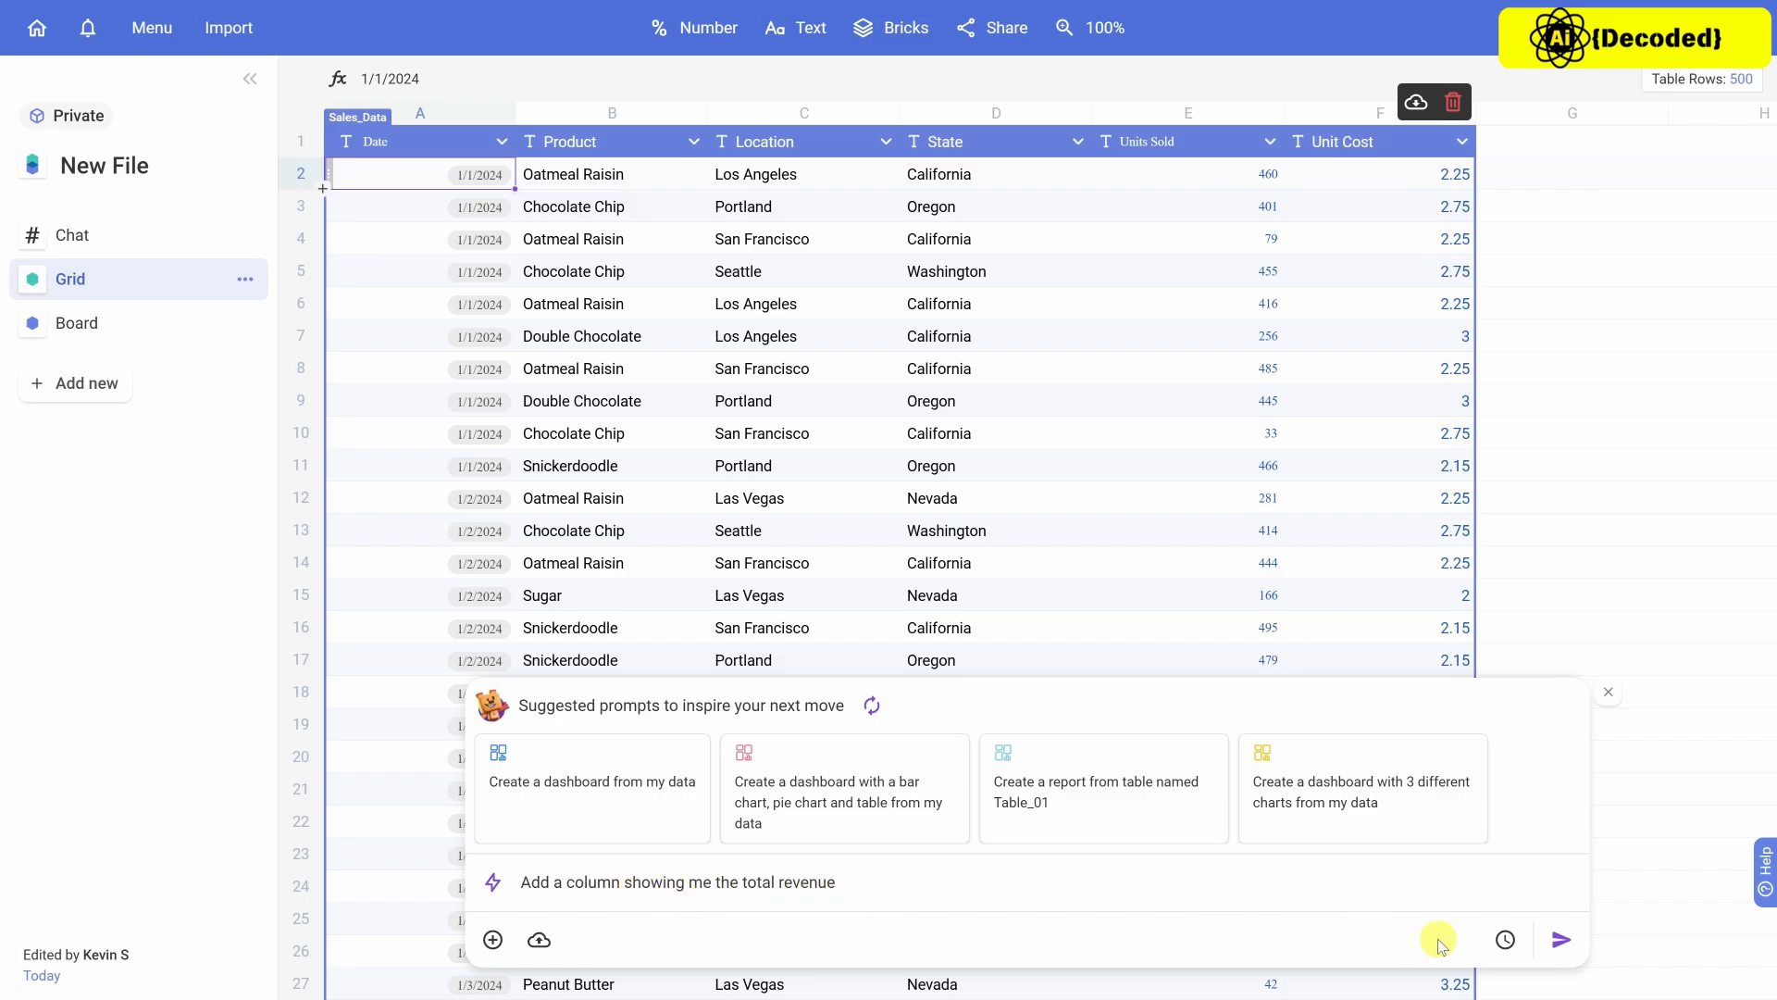
pyautogui.click(1562, 939)
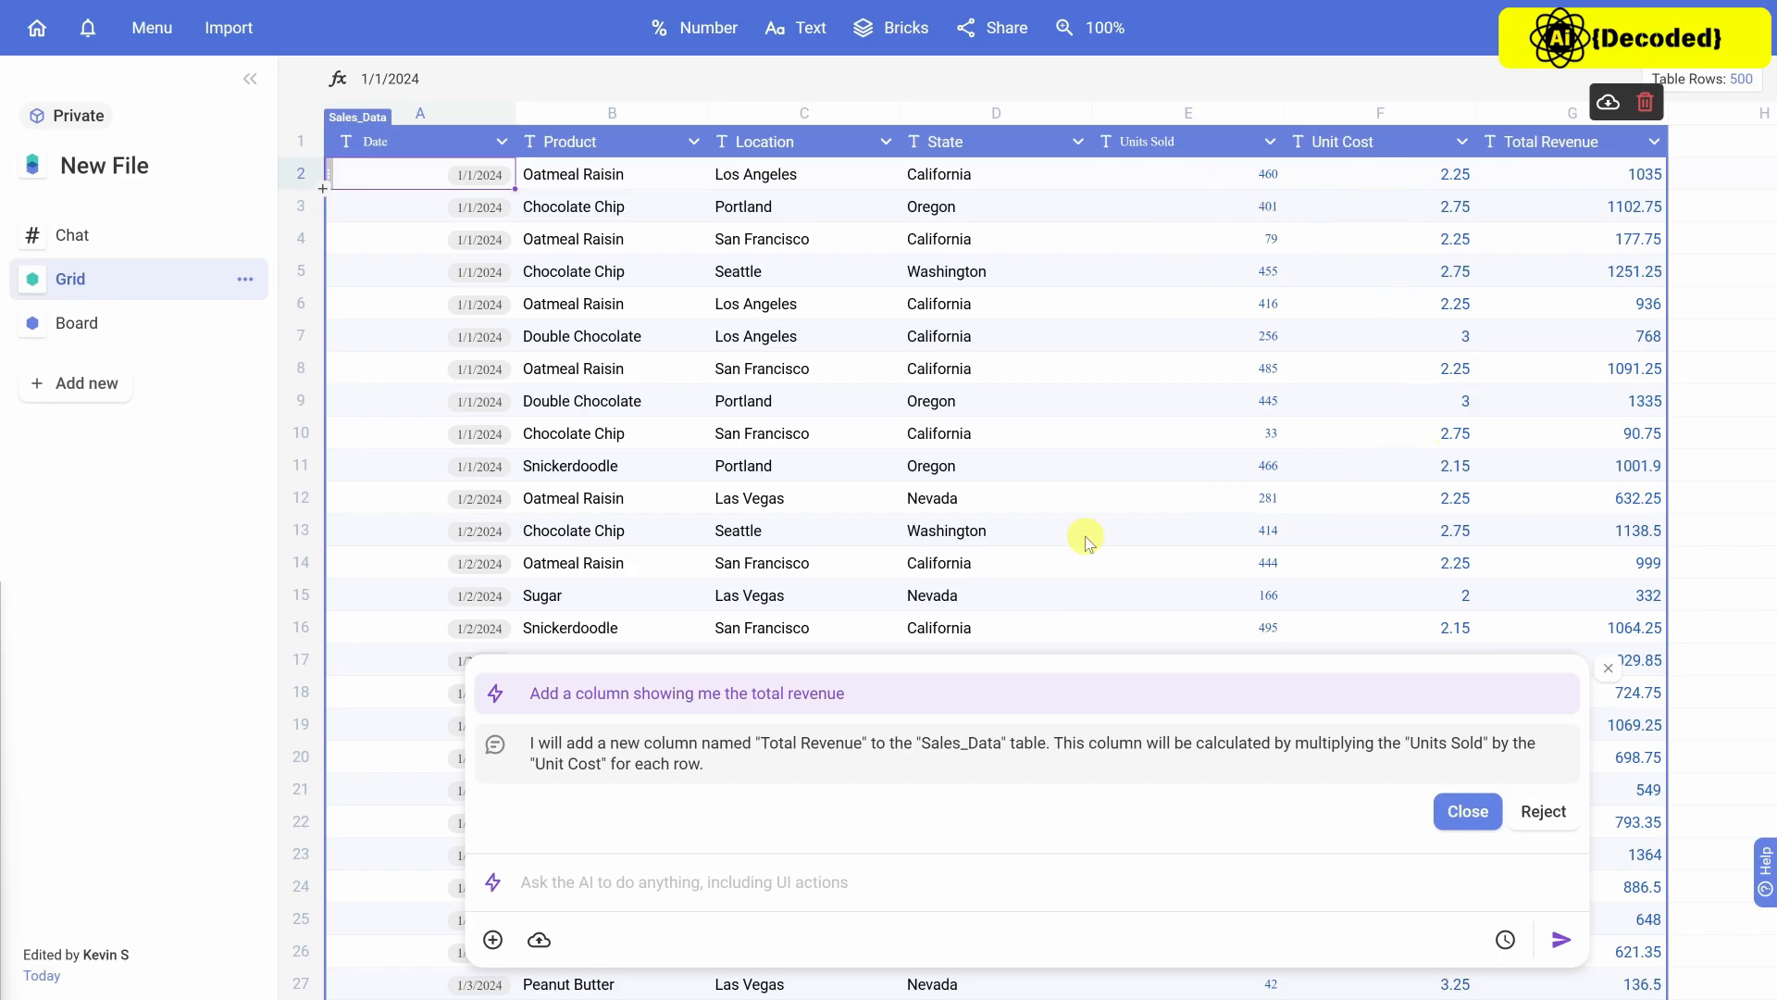
# Ask the AI assistant to "Make a table showing me the best-selling products".
pyautogui.click(758, 891)
pyautogui.write('Make a table showing me the best-selling products')
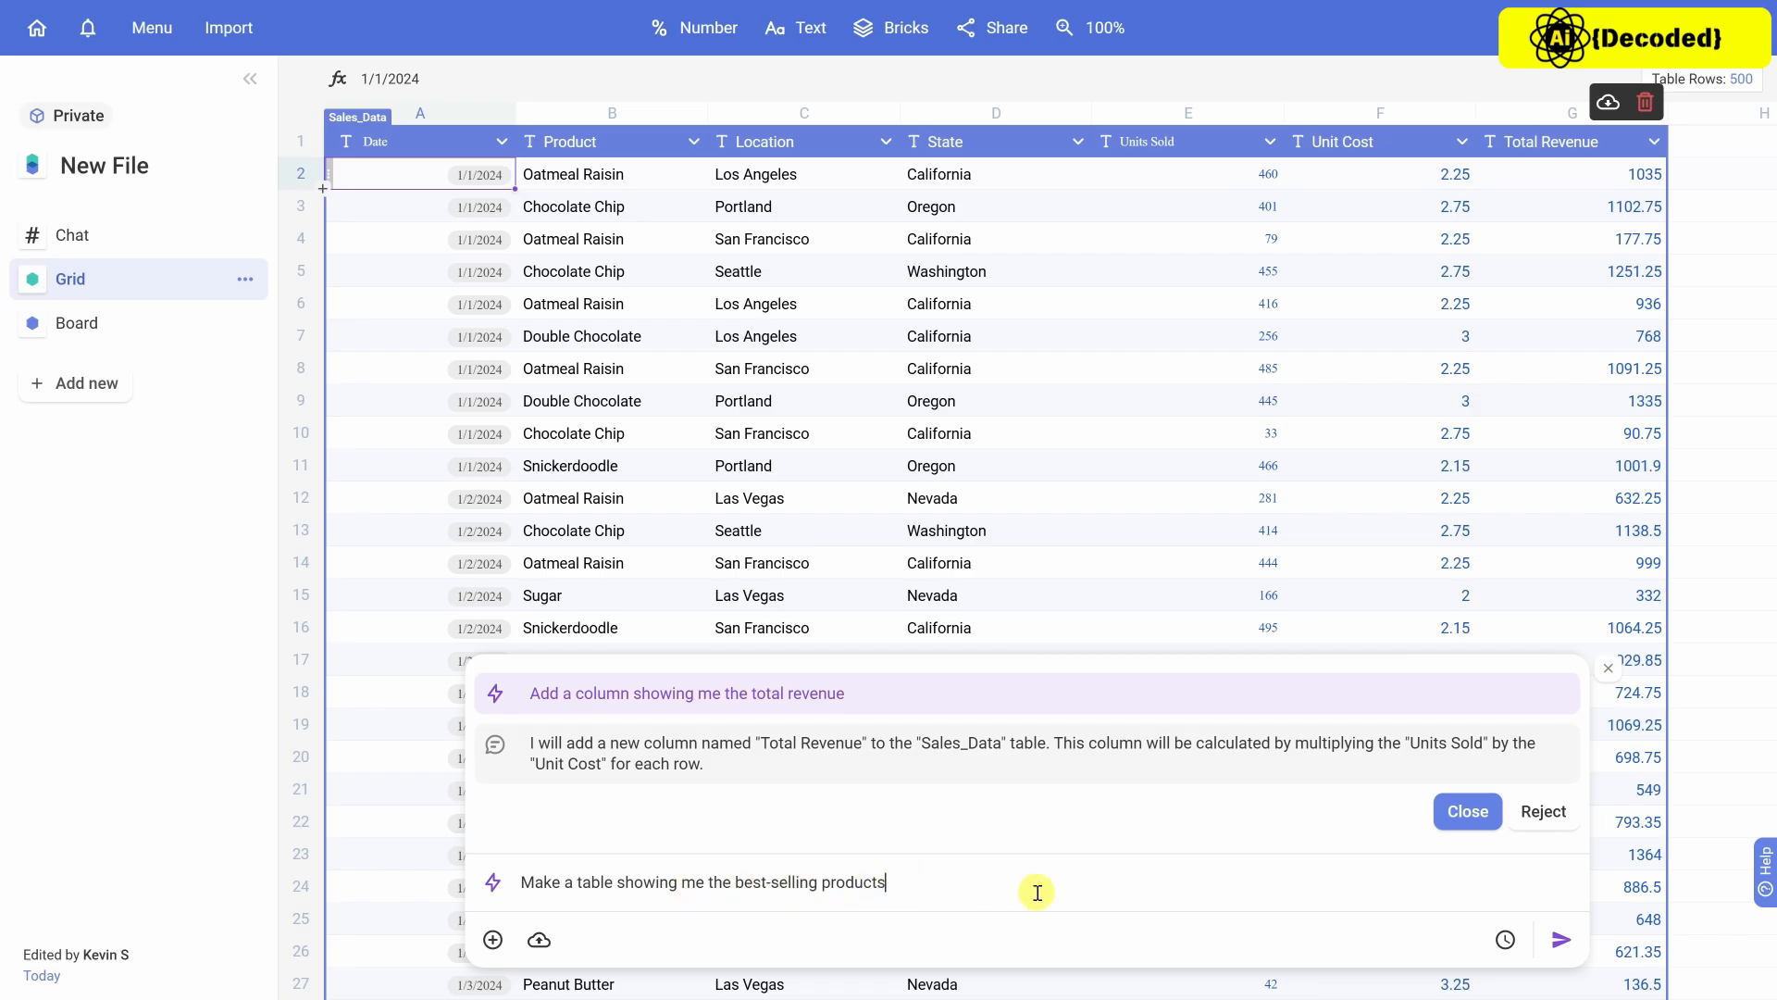
pyautogui.click(1561, 938)
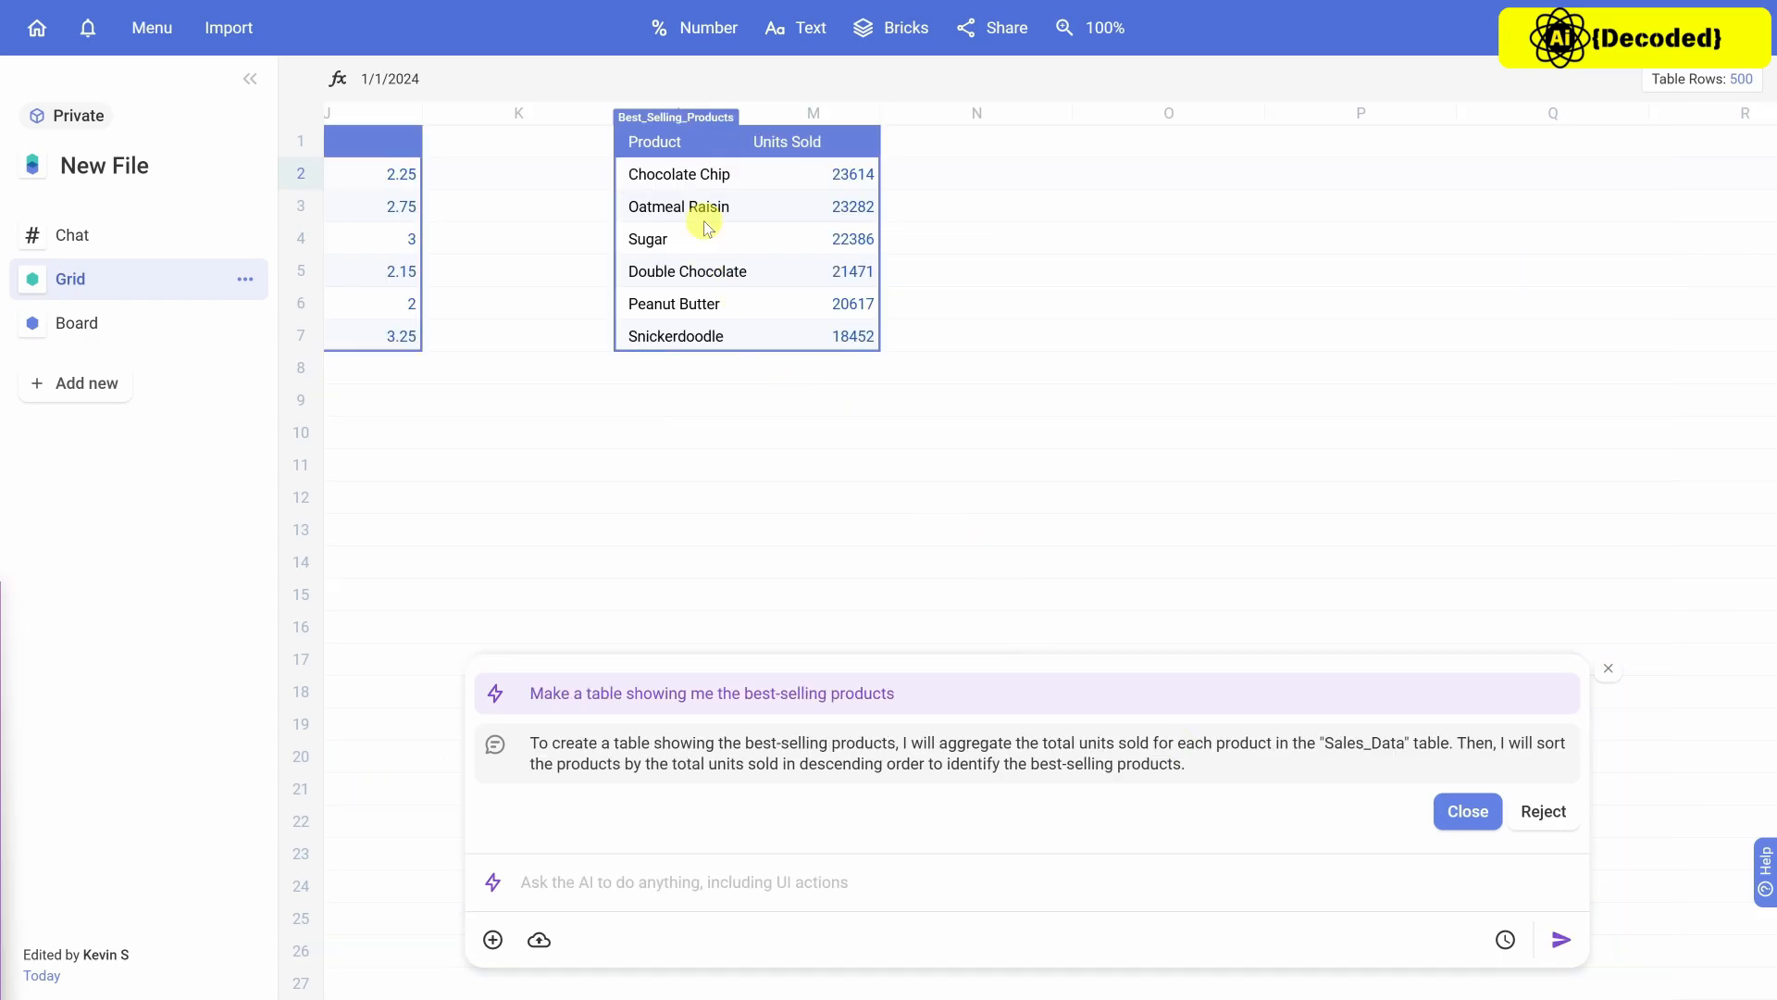
# Examine the products and units sold in the Best_Selling_Products table from first to last row, and return to Sales_Data.
pyautogui.click(681, 138)
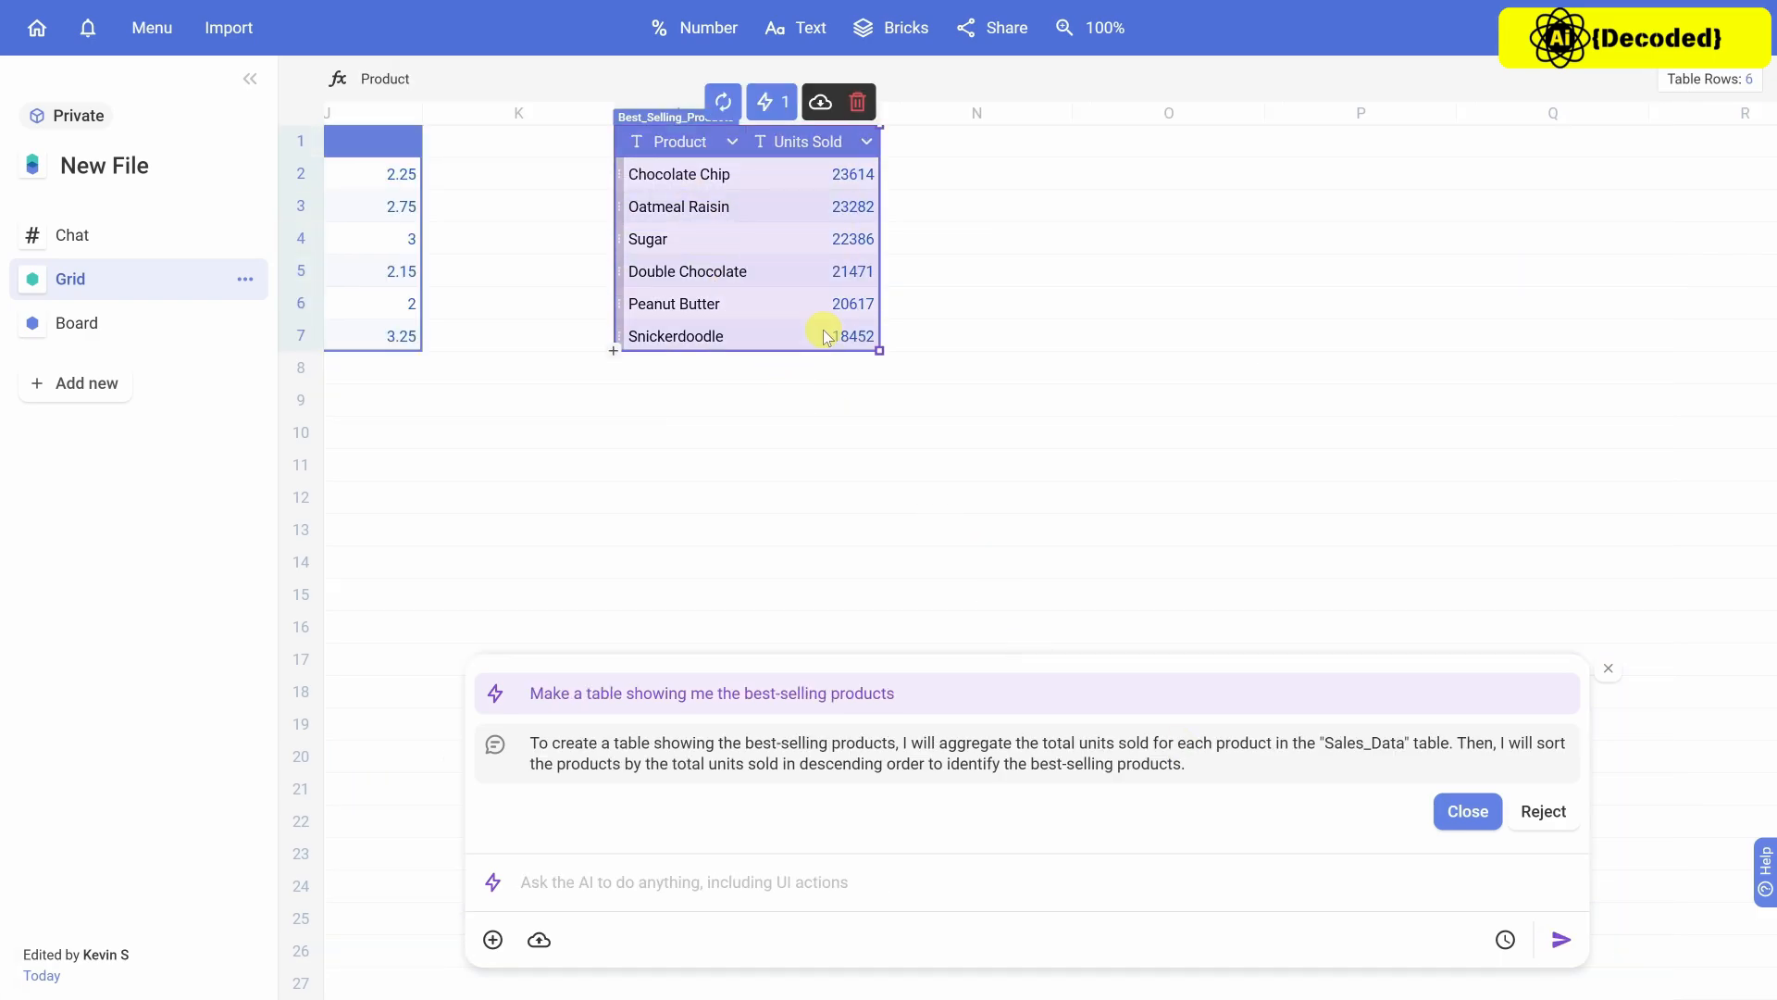
pyautogui.moveTo(708, 172); pyautogui.dragTo(859, 176)
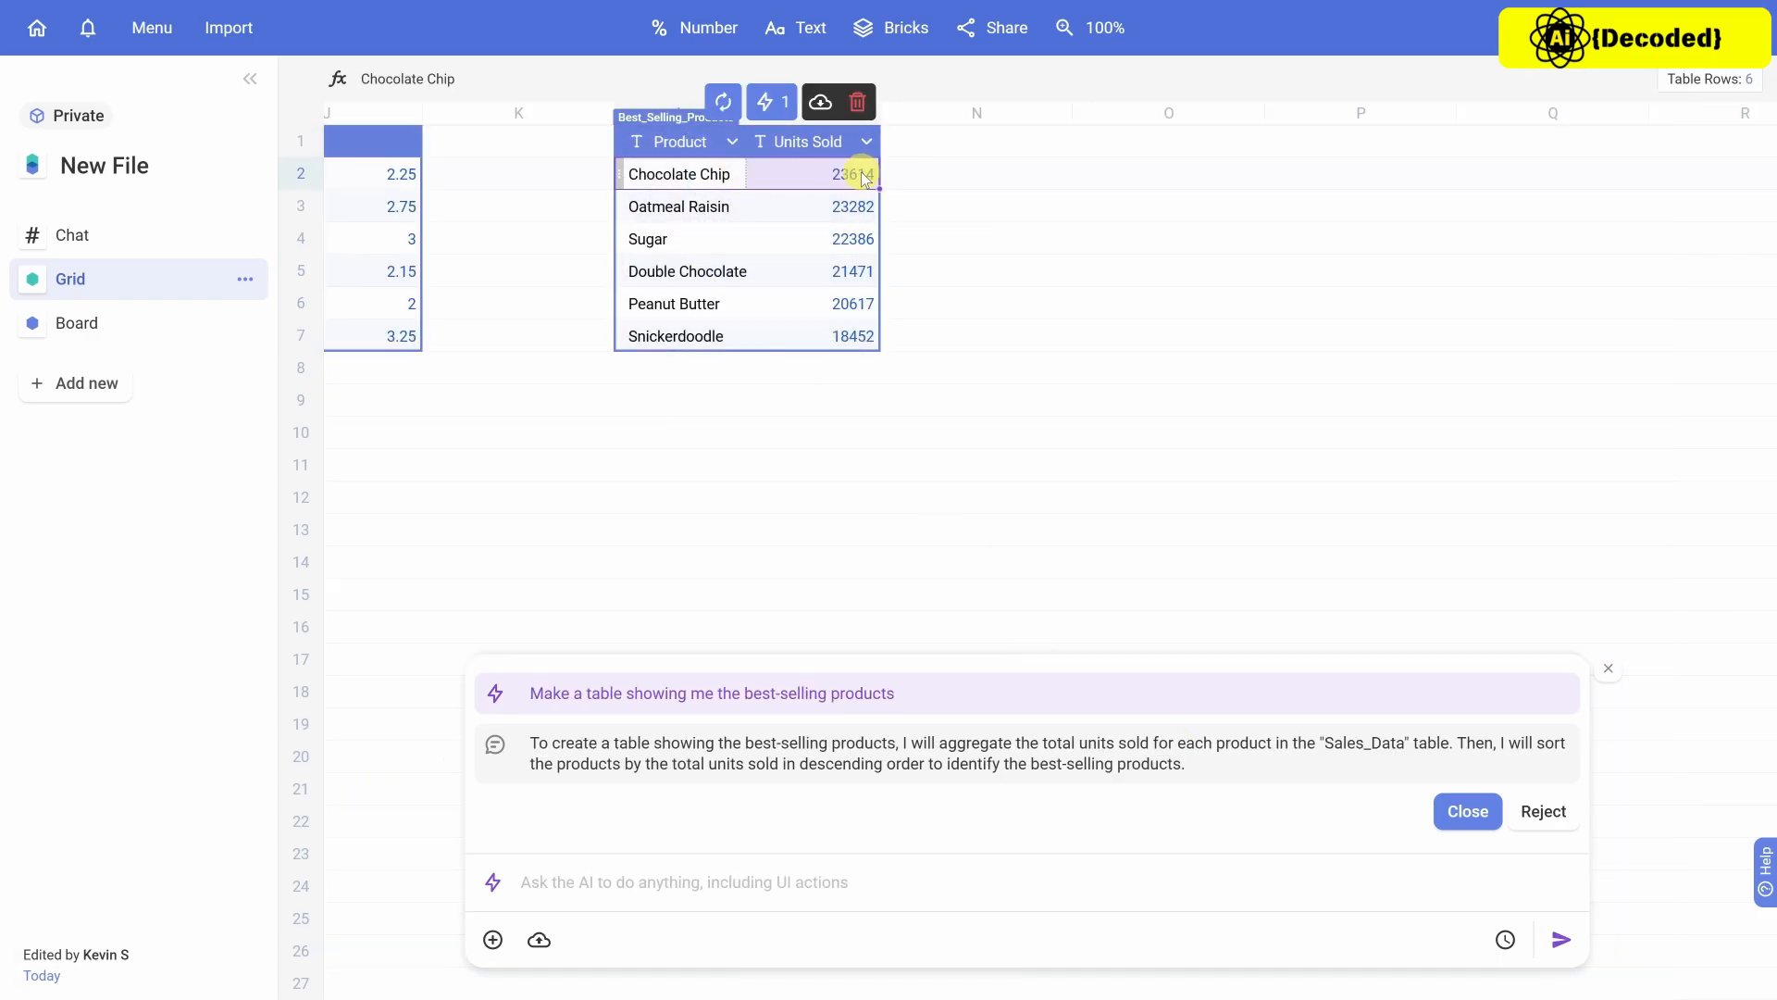
pyautogui.click(853, 335)
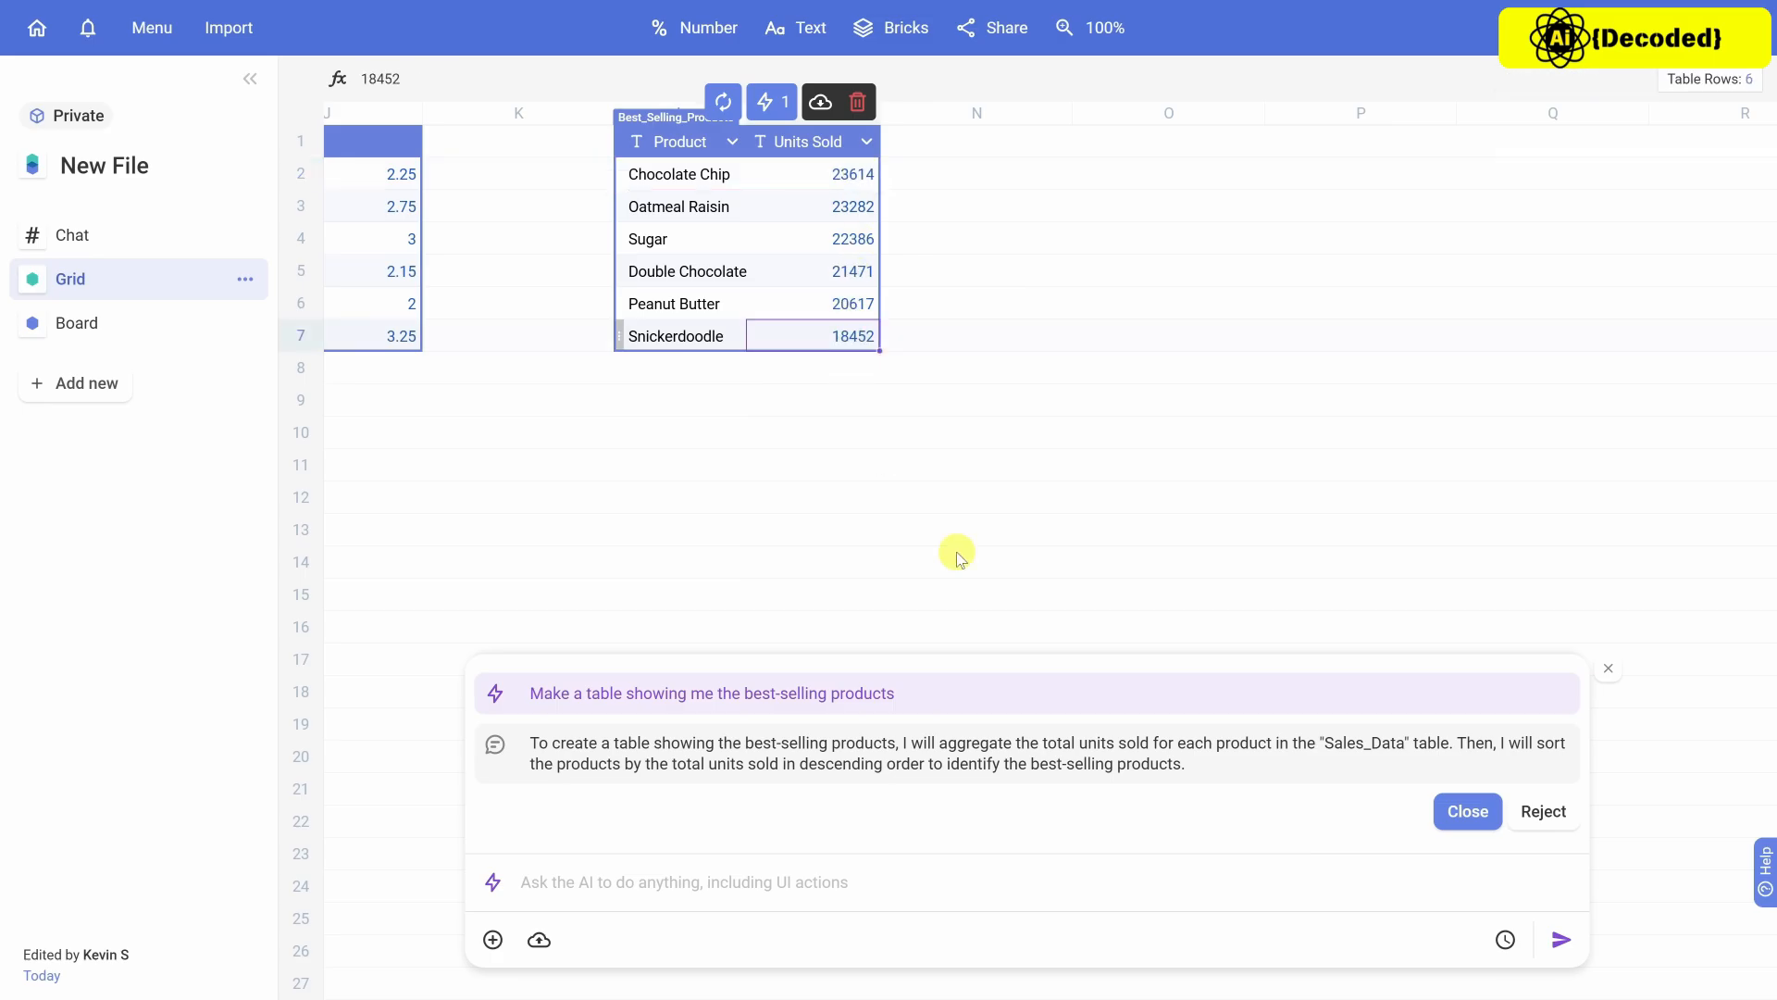
pyautogui.press('Left')
pyautogui.press('Left')
pyautogui.press('Left')
pyautogui.press('Left')
pyautogui.press('Left')
pyautogui.press('Left')
pyautogui.press('Left')
pyautogui.press('Left')
pyautogui.press('Left')
pyautogui.press('Left')
pyautogui.press('Left')
pyautogui.press('Left')
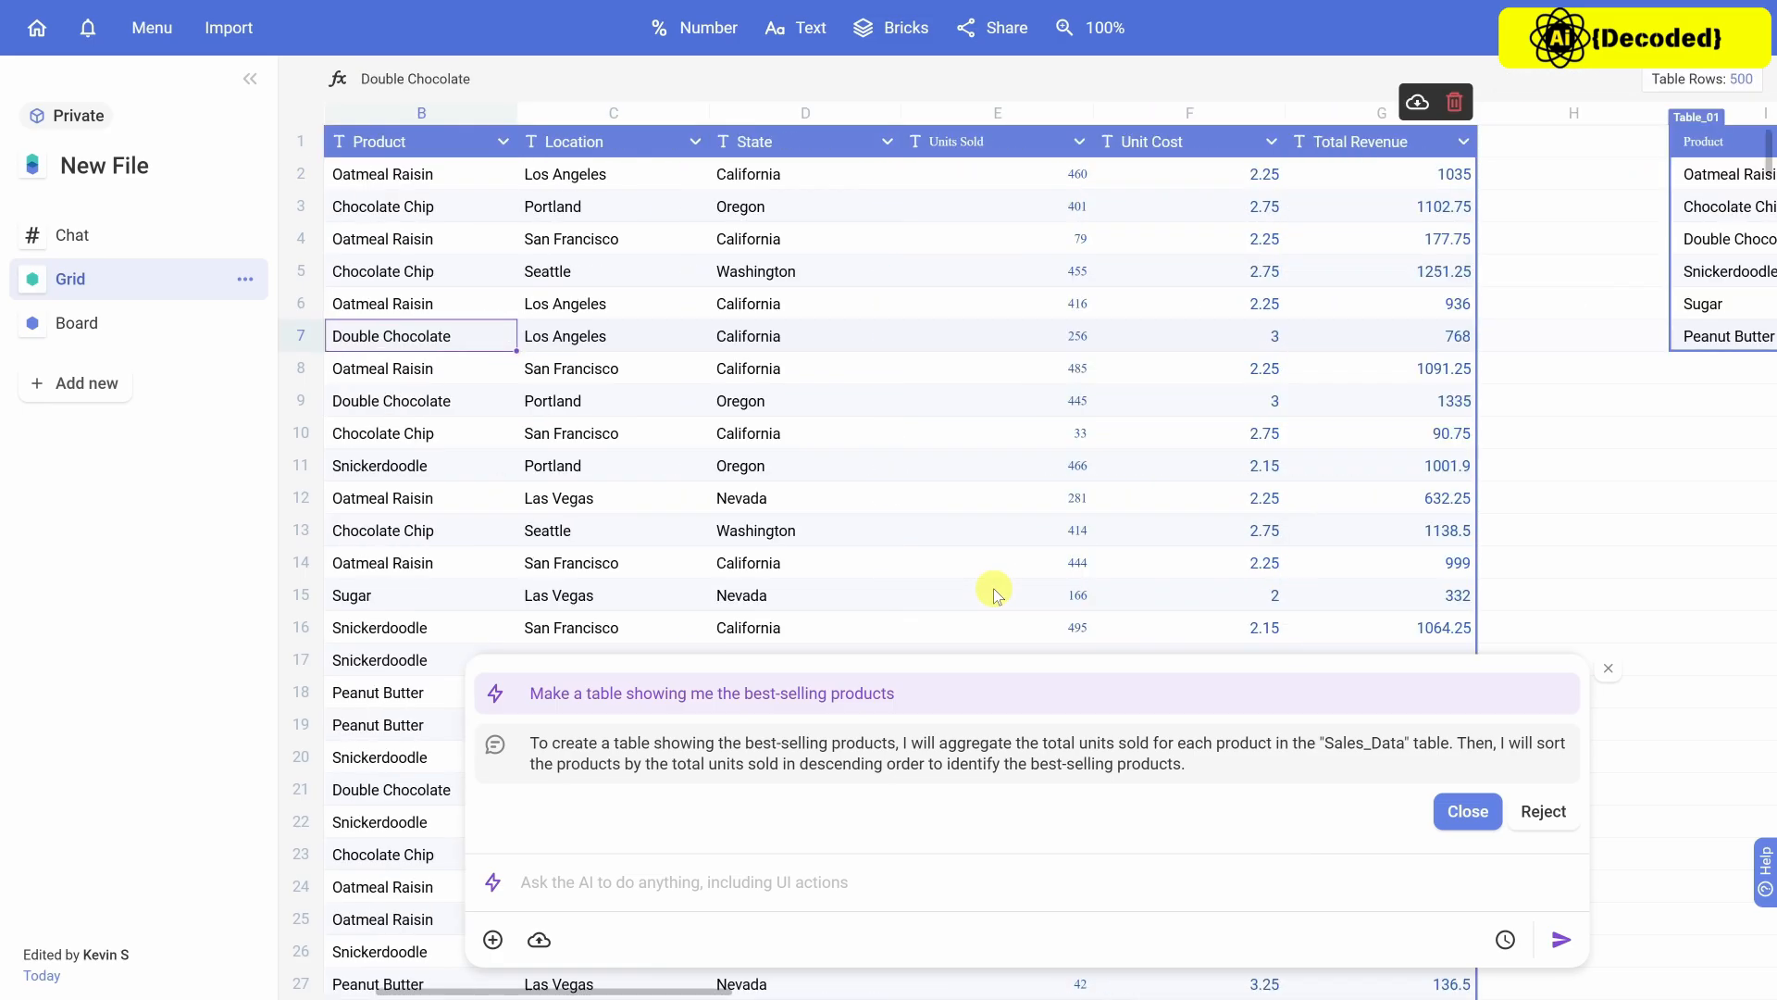
# Ask the AI assistant "Are there any revenue patterns?" about the sales data.
pyautogui.click(741, 882)
pyautogui.write('Are there any revenue patterns?')
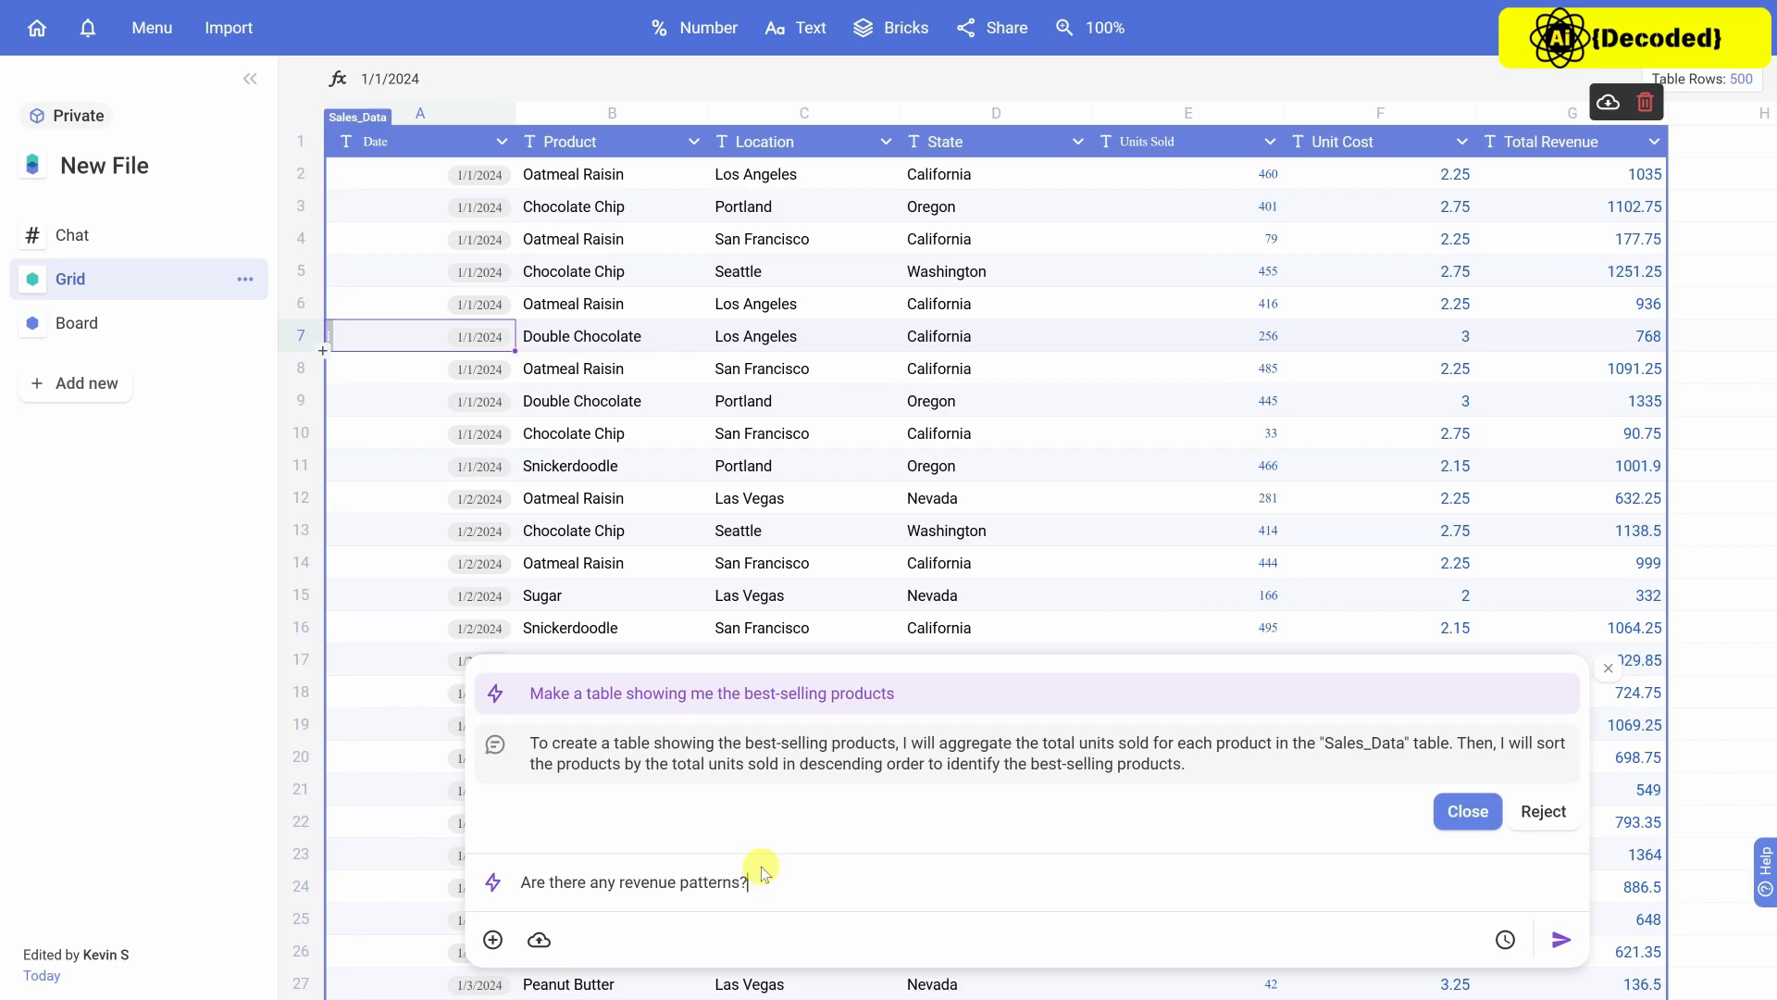
pyautogui.click(1562, 941)
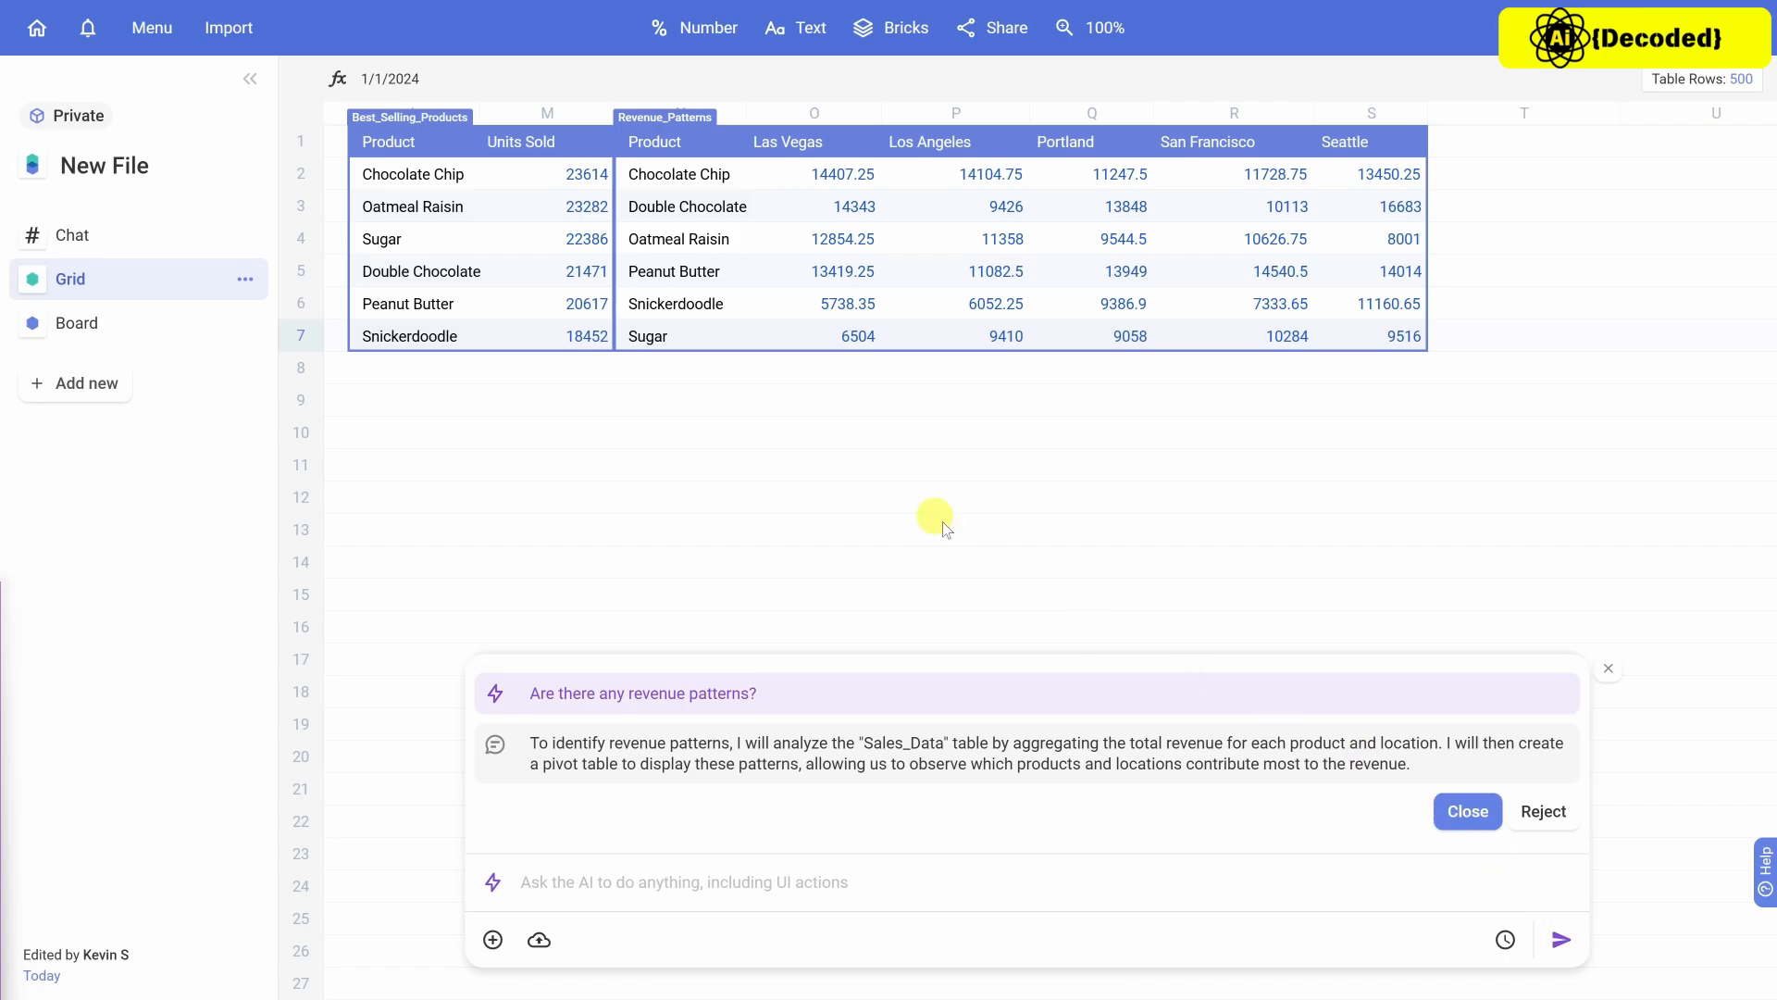
# Examine the products, cities and revenue values in the Revenue_Patterns table.
pyautogui.click(682, 181)
pyautogui.moveTo(683, 190); pyautogui.dragTo(685, 338)
pyautogui.moveTo(811, 143); pyautogui.dragTo(1342, 150)
pyautogui.moveTo(832, 176); pyautogui.dragTo(1392, 341)
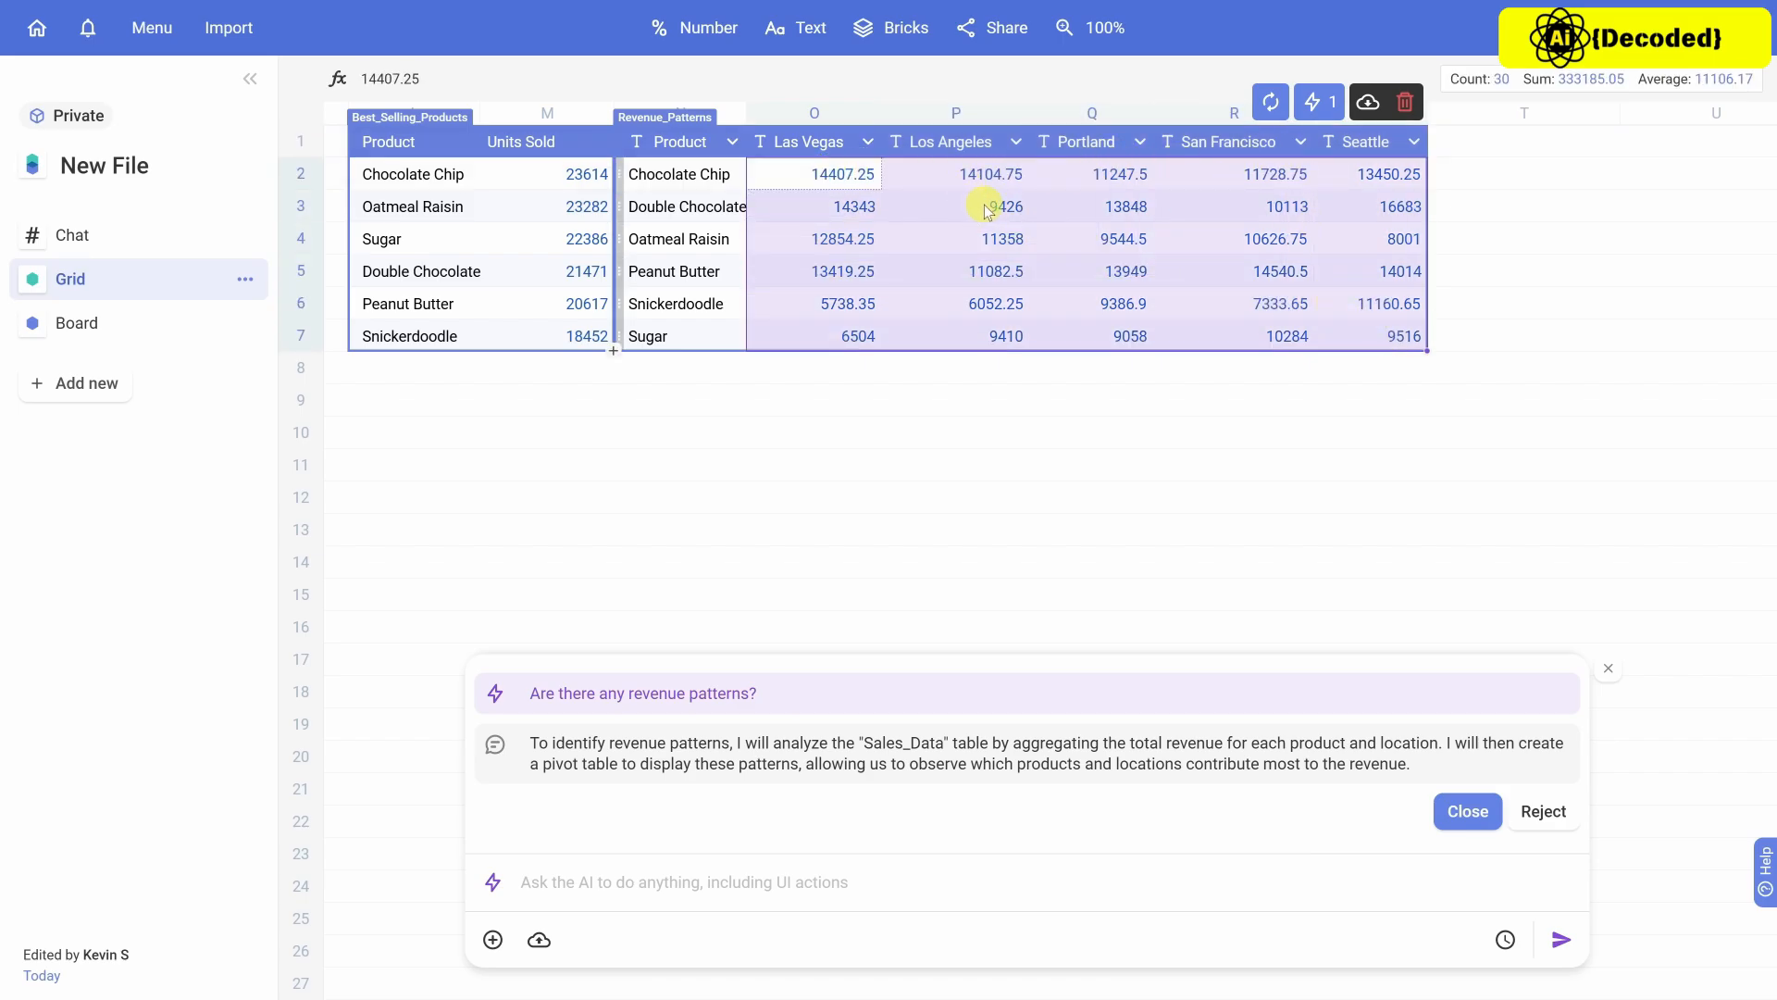
pyautogui.click(1400, 335)
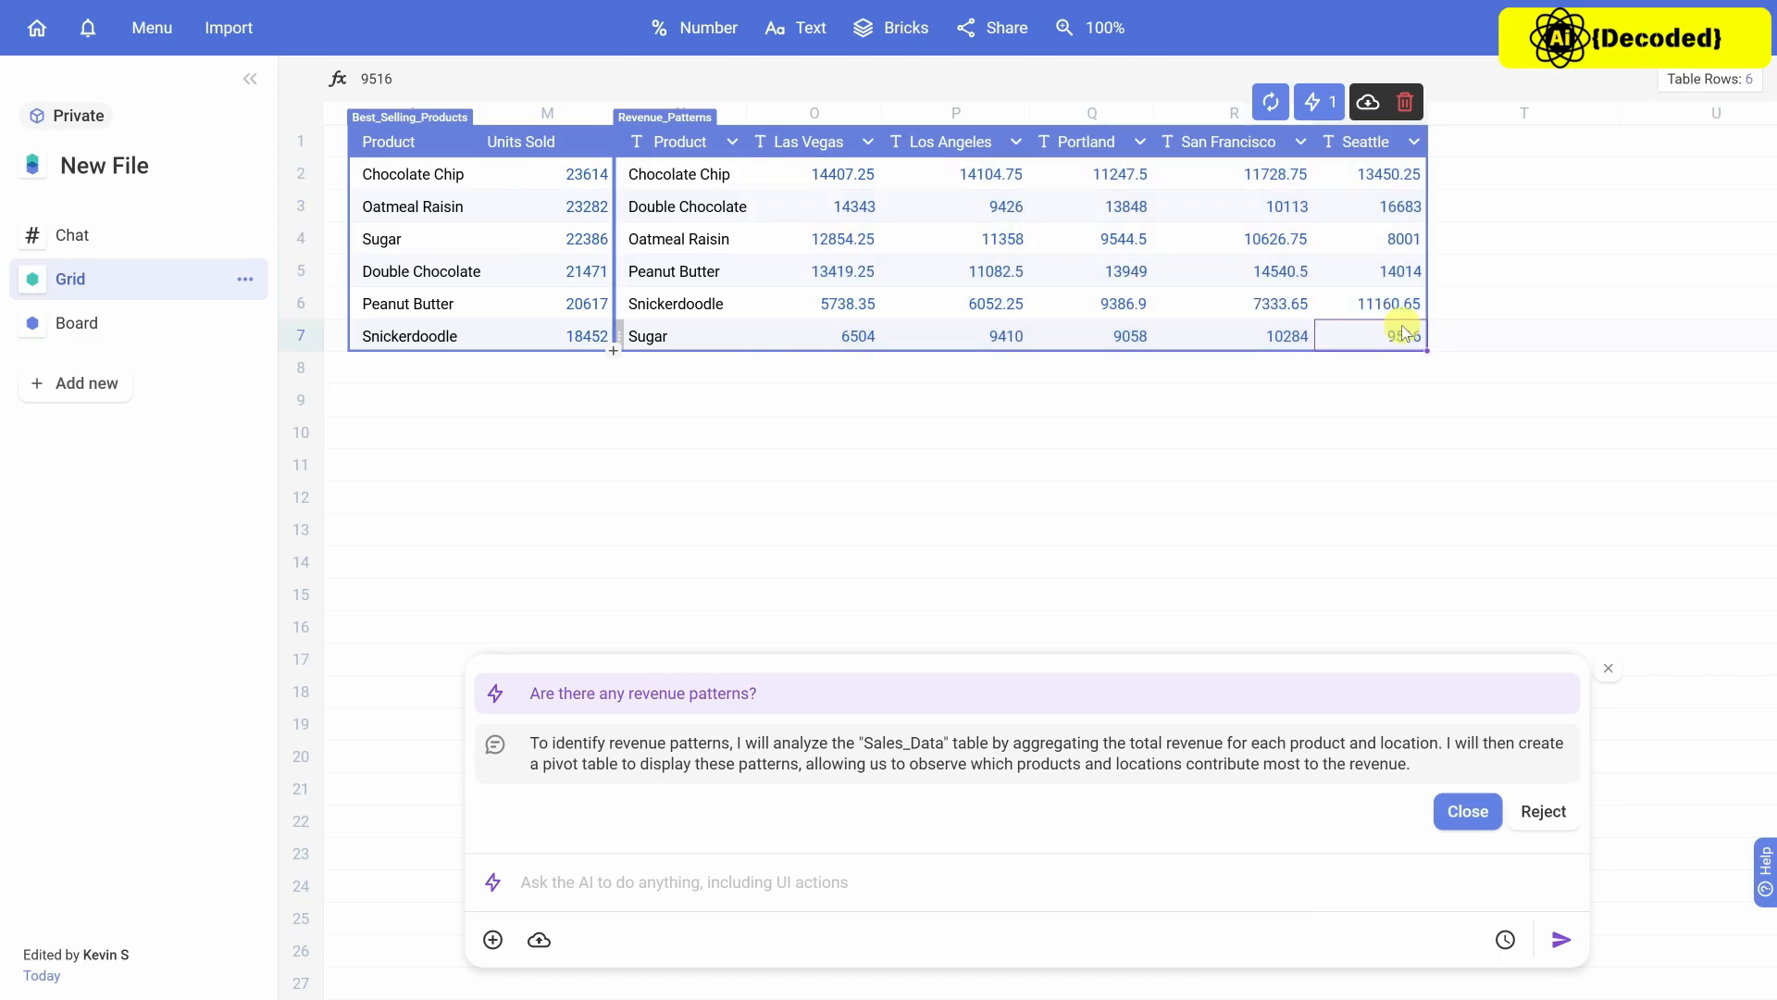
# Ask the AI assistant "Can you forecast what next month will look like?".
pyautogui.click(647, 880)
pyautogui.write('Can you forecast what next month will look like?')
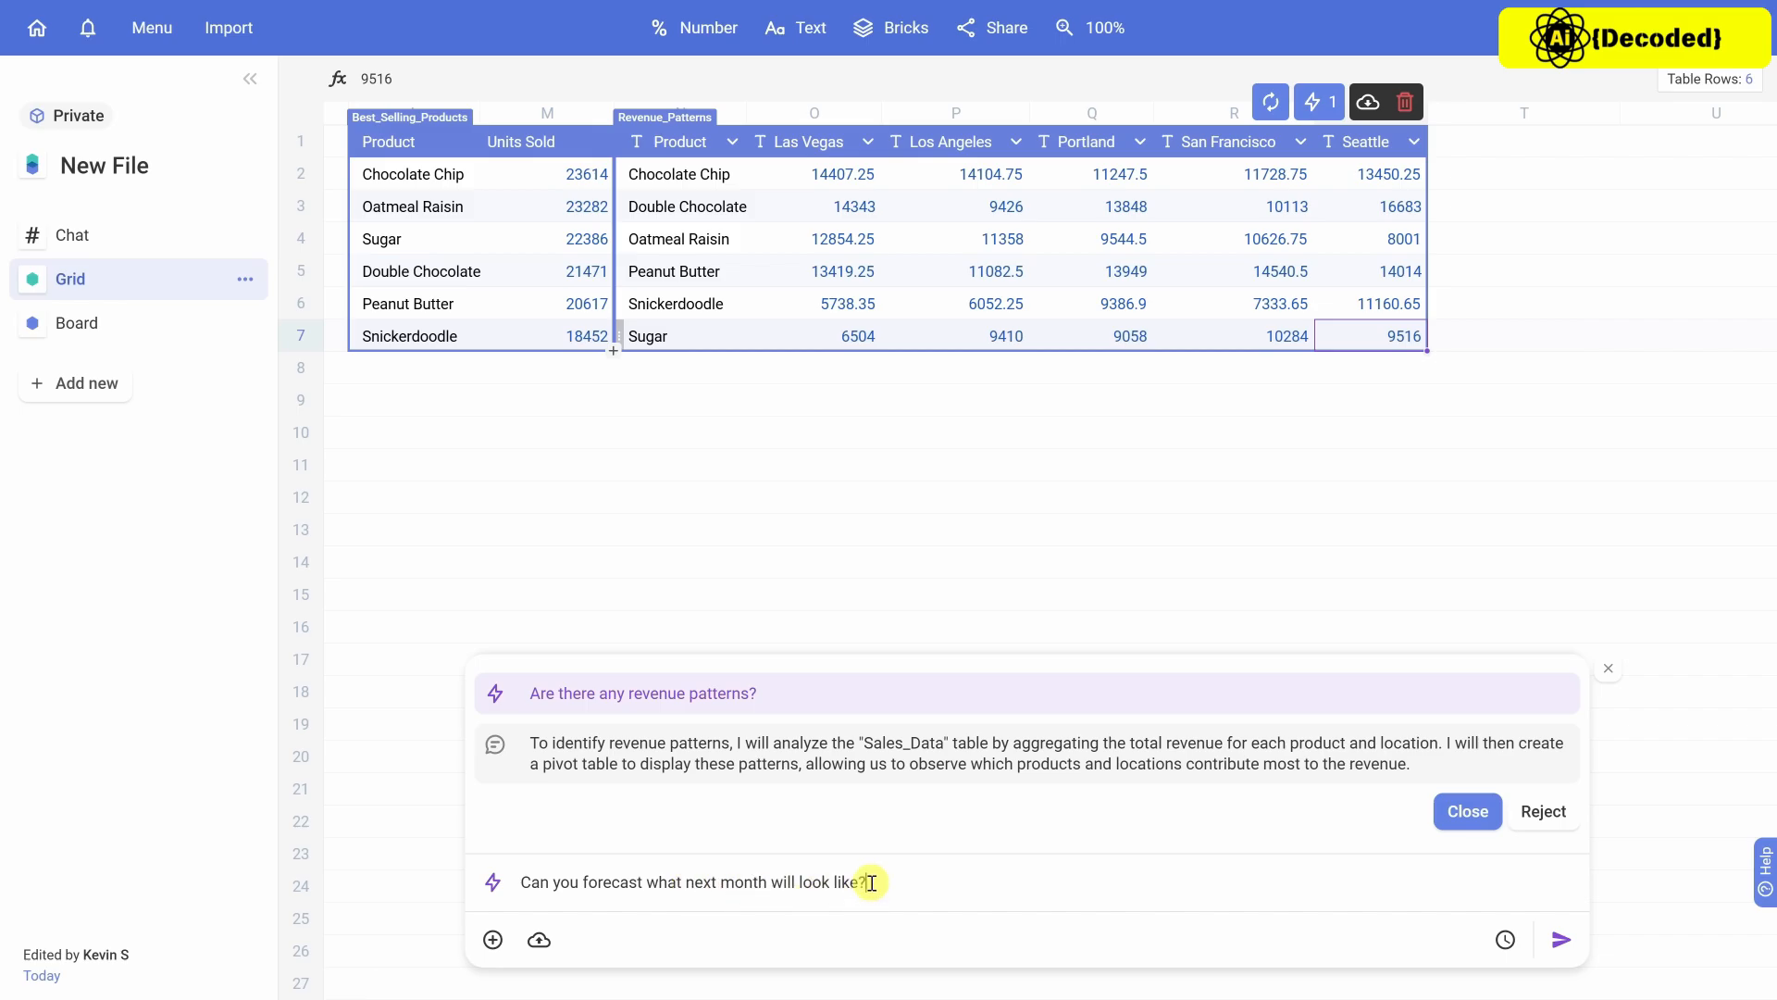
pyautogui.click(1562, 939)
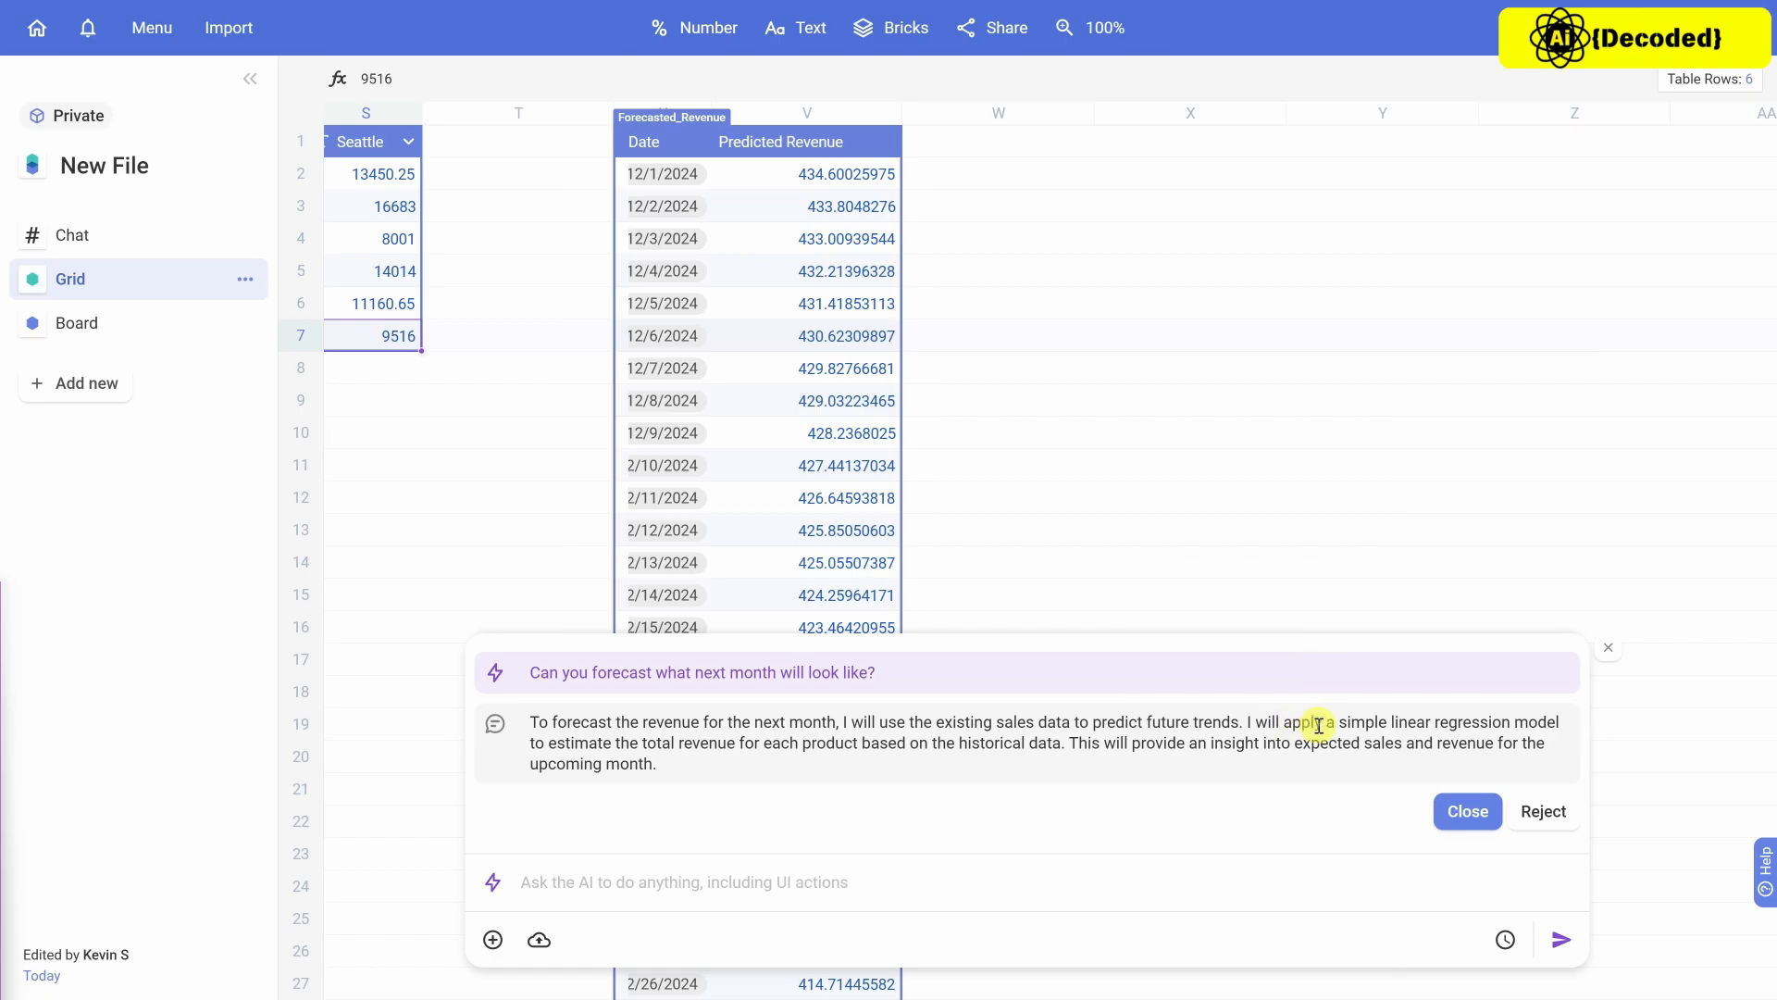
# Read which forecasting model the AI reply describes and look through the daily predictions in the Forecasted_Revenue table.
pyautogui.moveTo(1317, 722); pyautogui.dragTo(1561, 724)
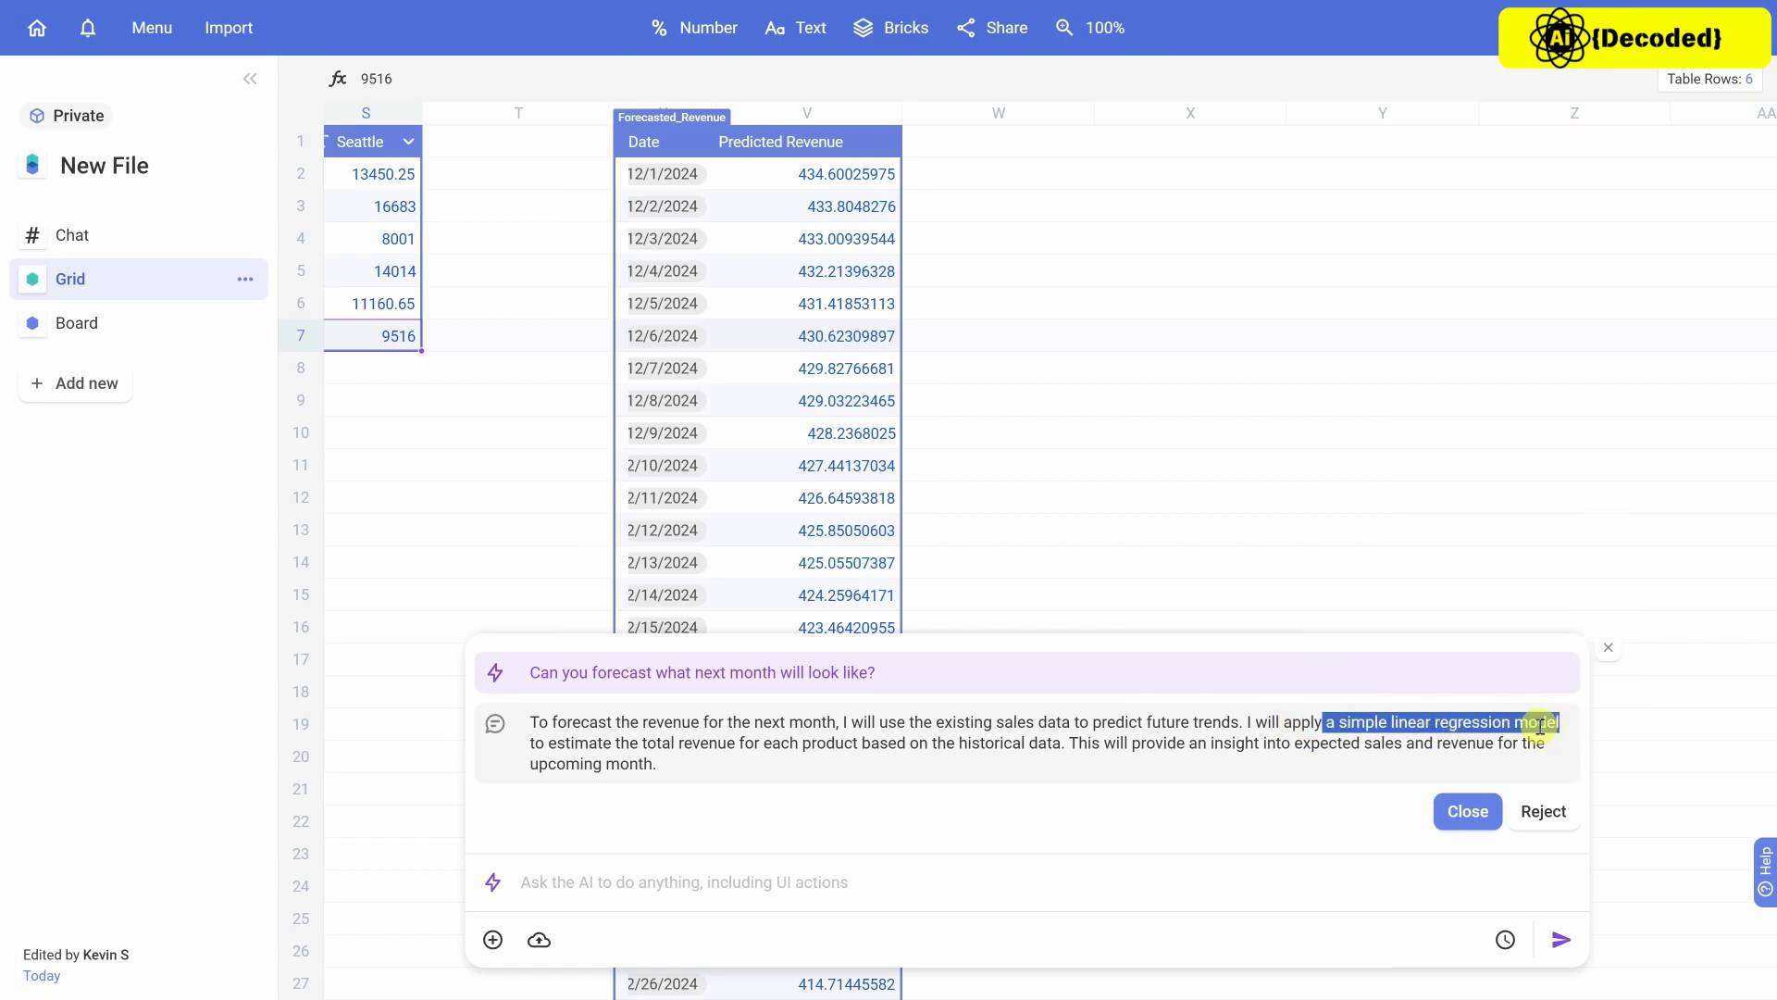
pyautogui.click(1302, 744)
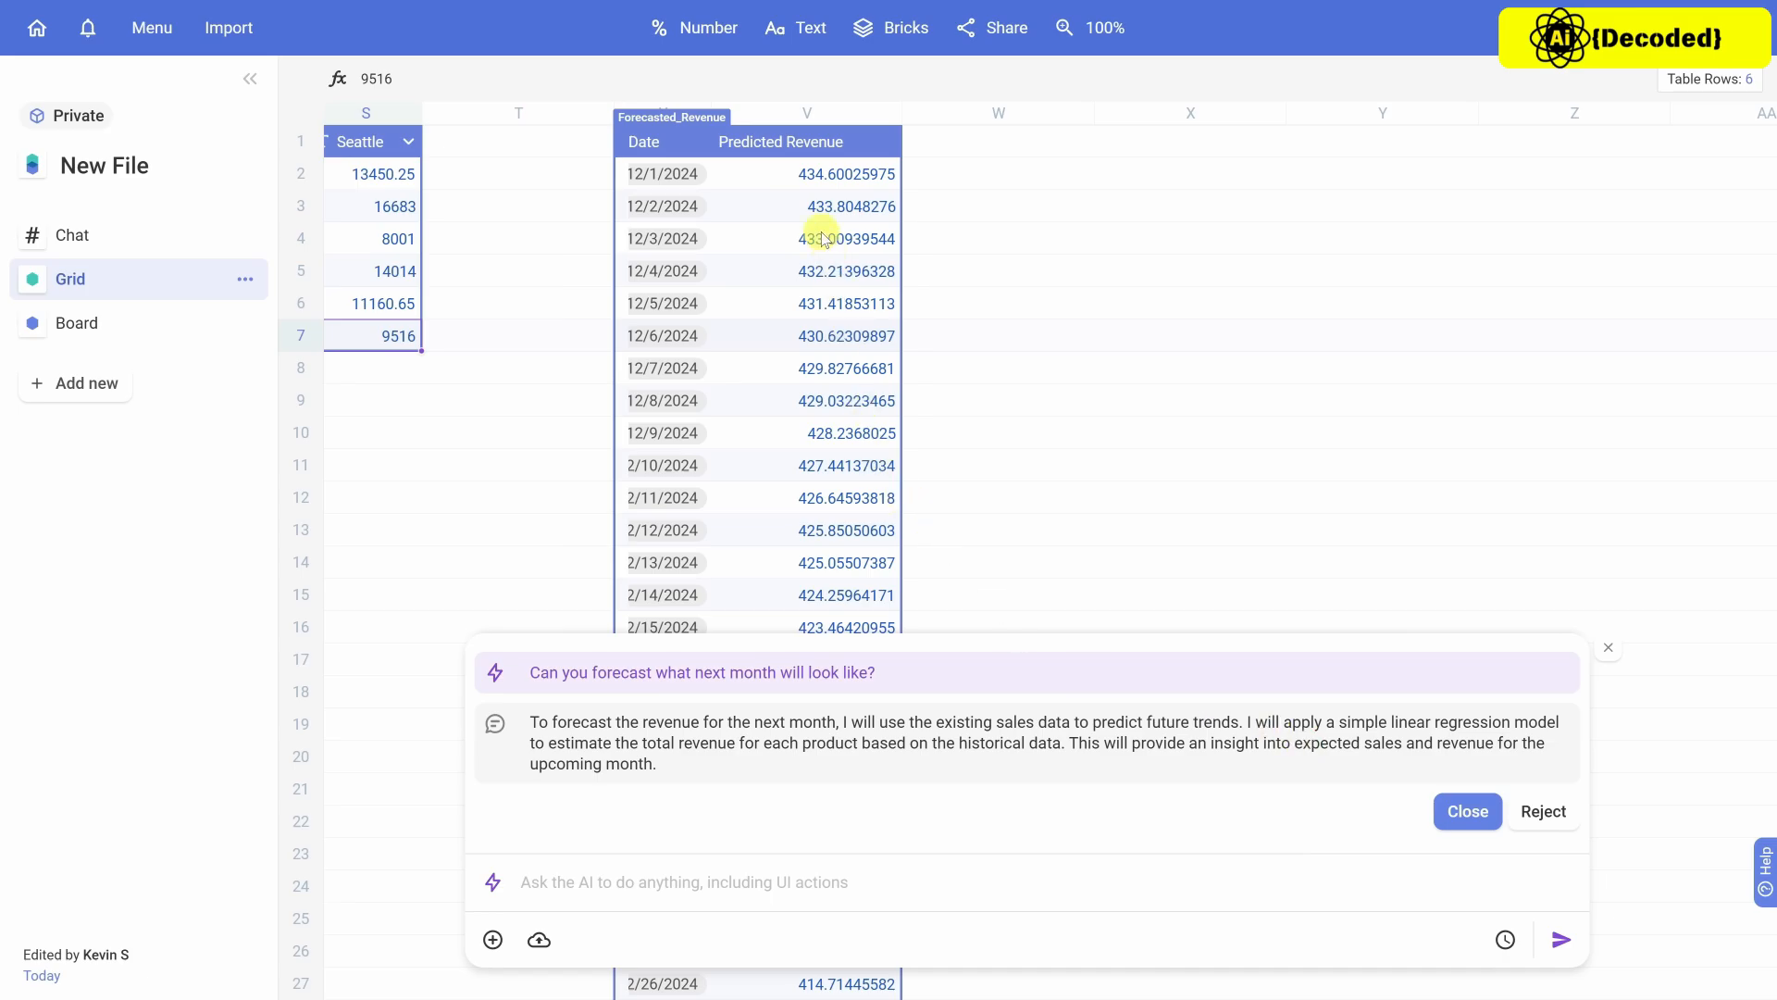
pyautogui.scroll(-8, 814, 222)
pyautogui.scroll(8, 815, 222)
# Ask the AI assistant "Can you make a dashboard showing me insights on this data using tables and charts?" and check the grid and Dashboard.
pyautogui.click(633, 882)
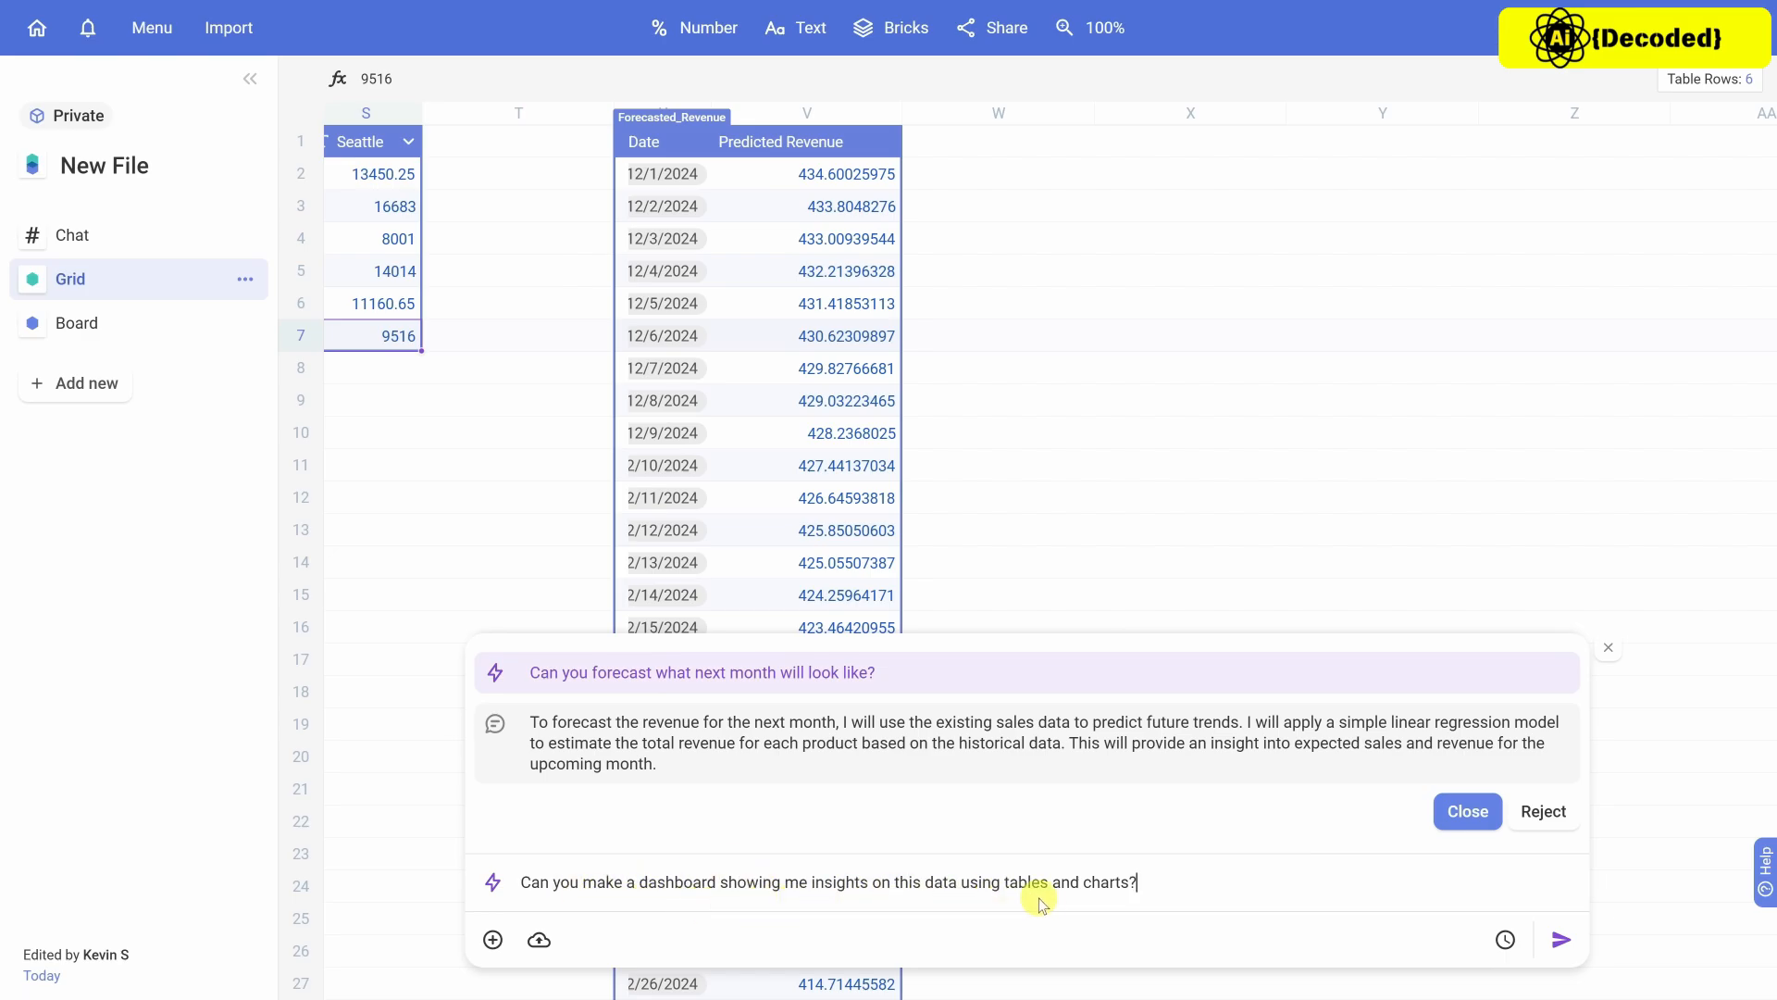
pyautogui.click(1561, 942)
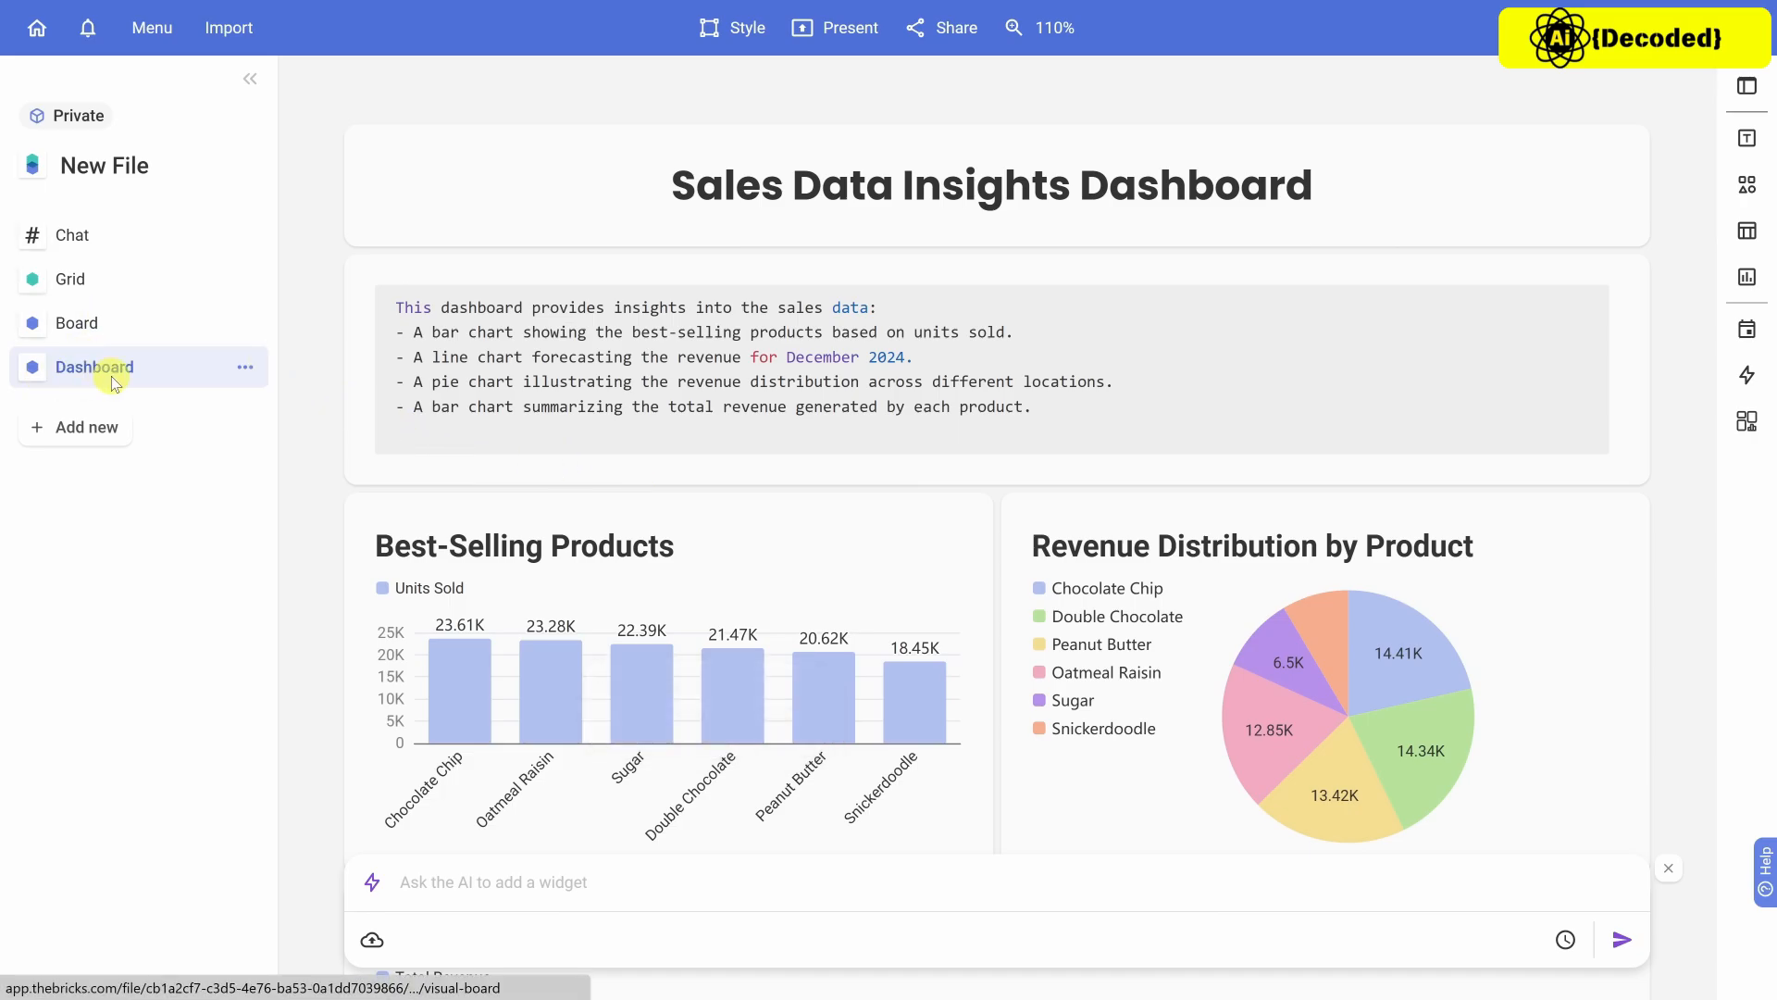
pyautogui.click(79, 287)
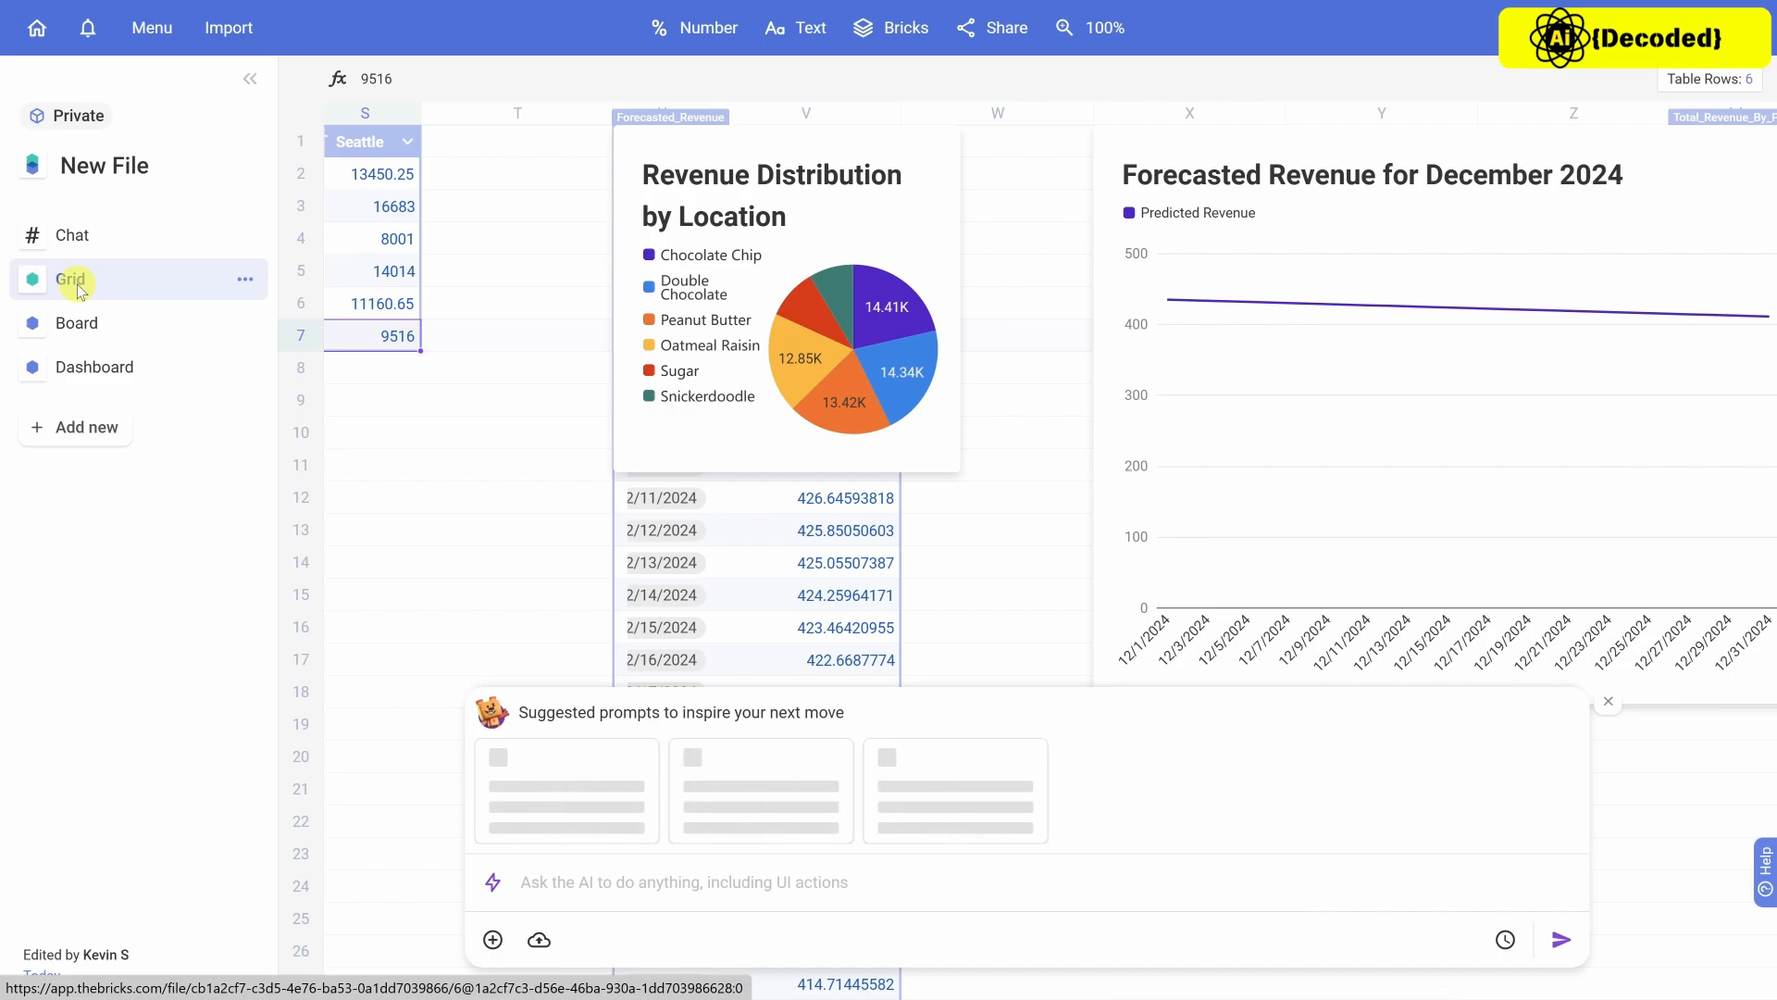
pyautogui.click(90, 368)
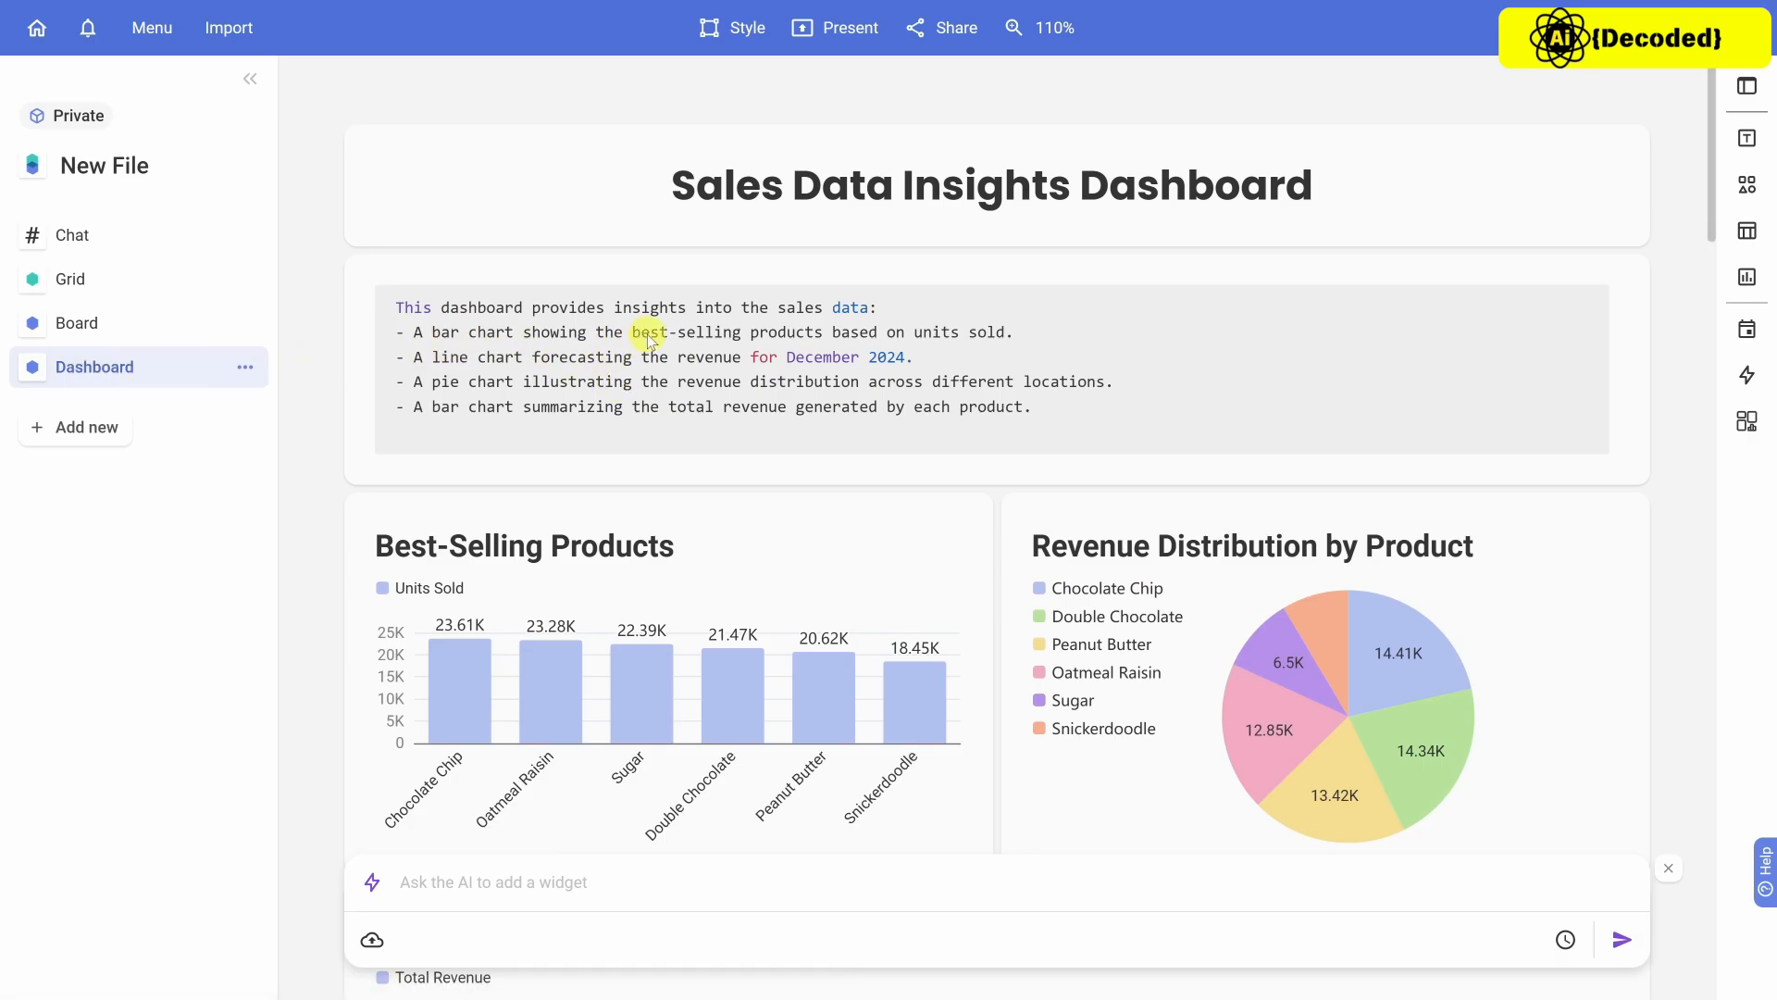
# Look through all the charts and tables of the Sales Data Insights Dashboard, from the summary text to the Forecasted Revenue table.
pyautogui.scroll(-3, 651, 343)
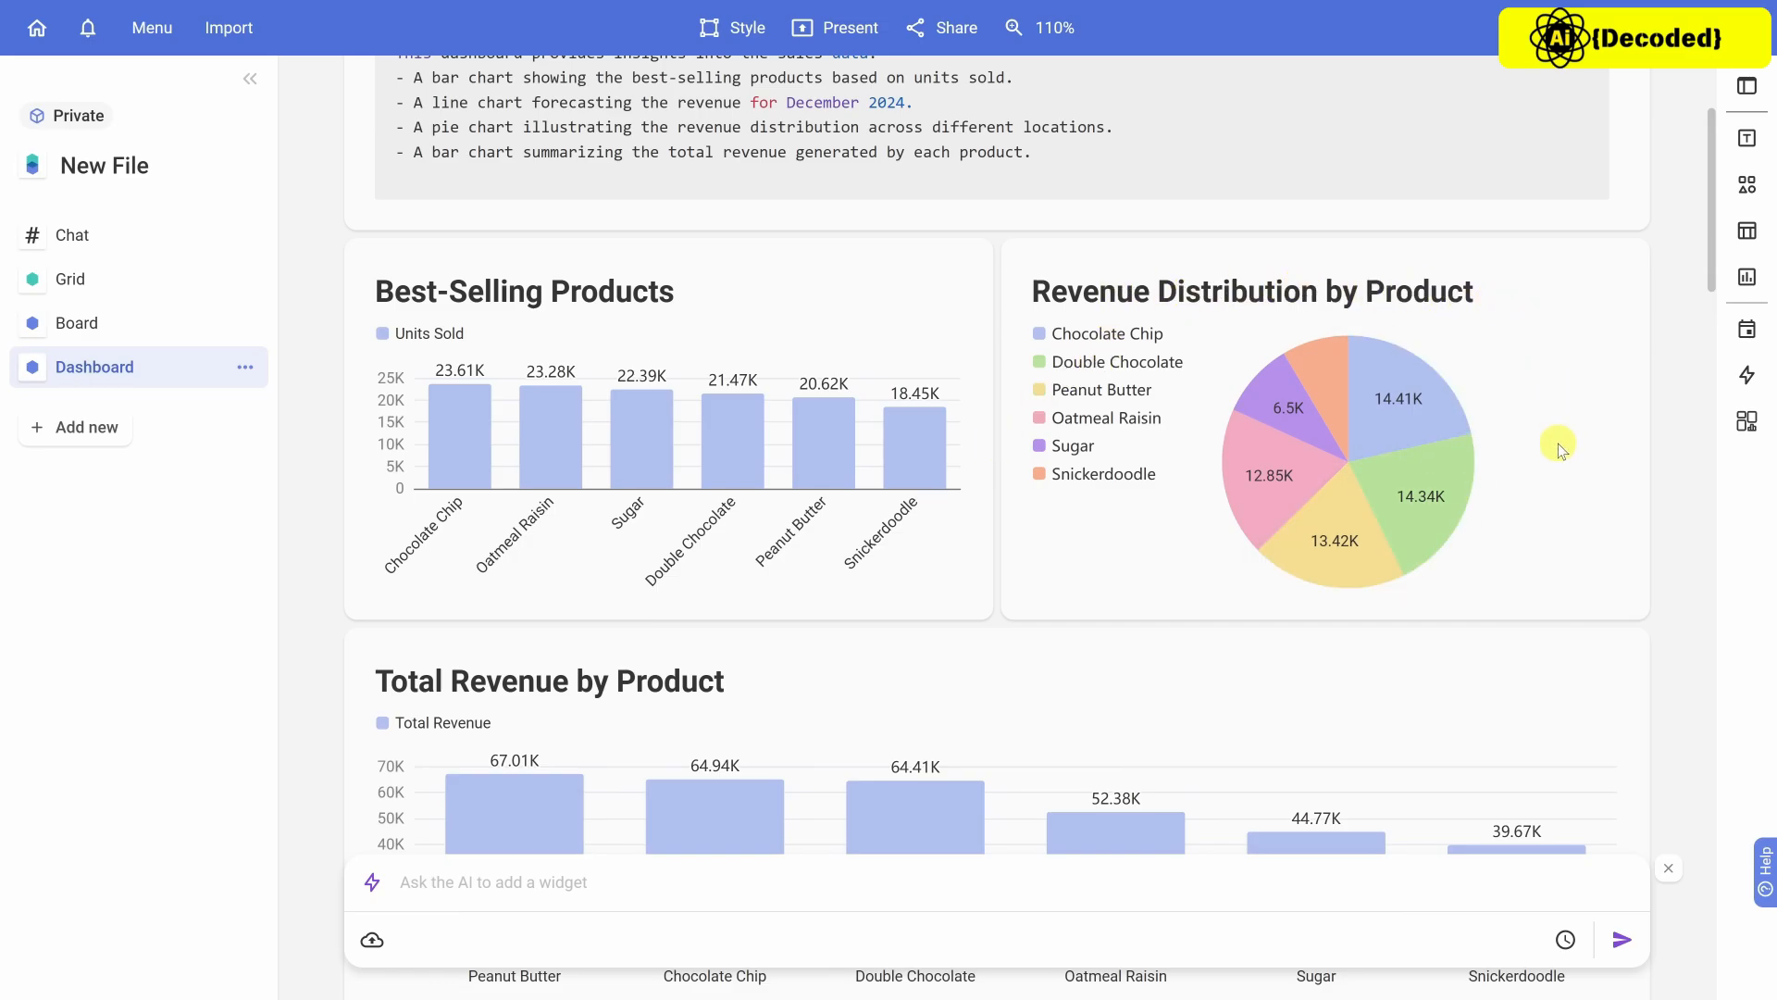
pyautogui.scroll(-4, 1556, 442)
pyautogui.scroll(-4, 722, 519)
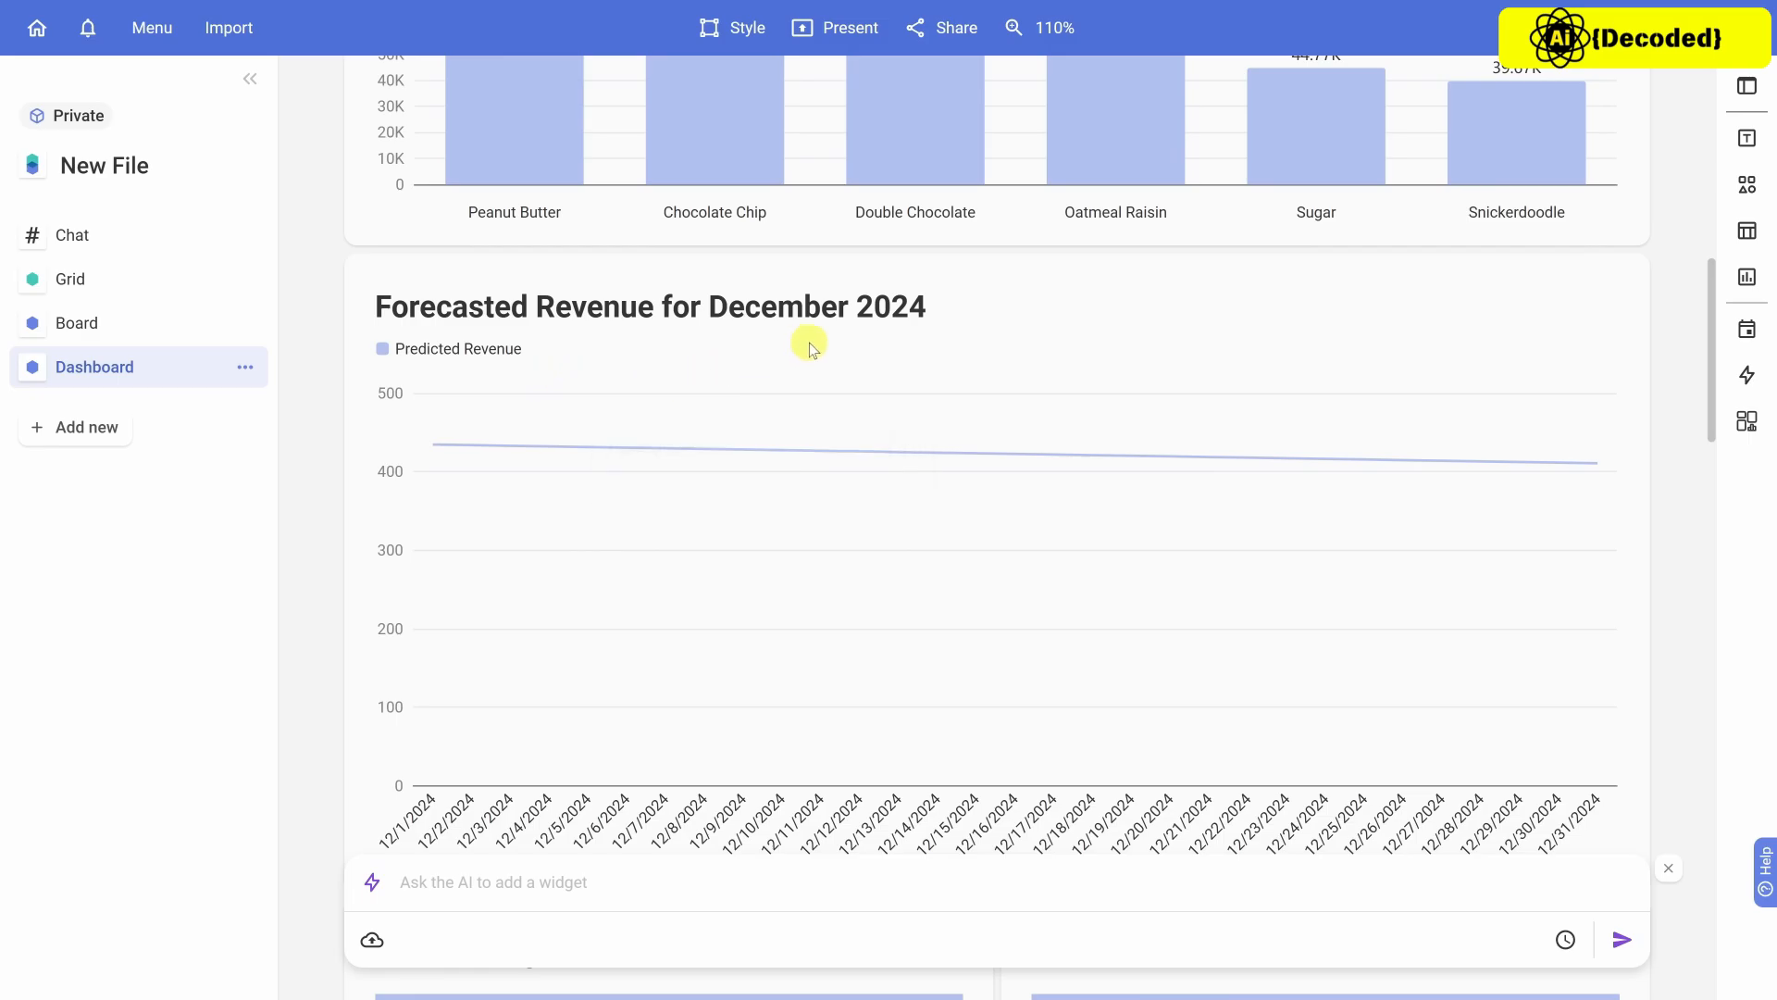
pyautogui.scroll(-7, 952, 340)
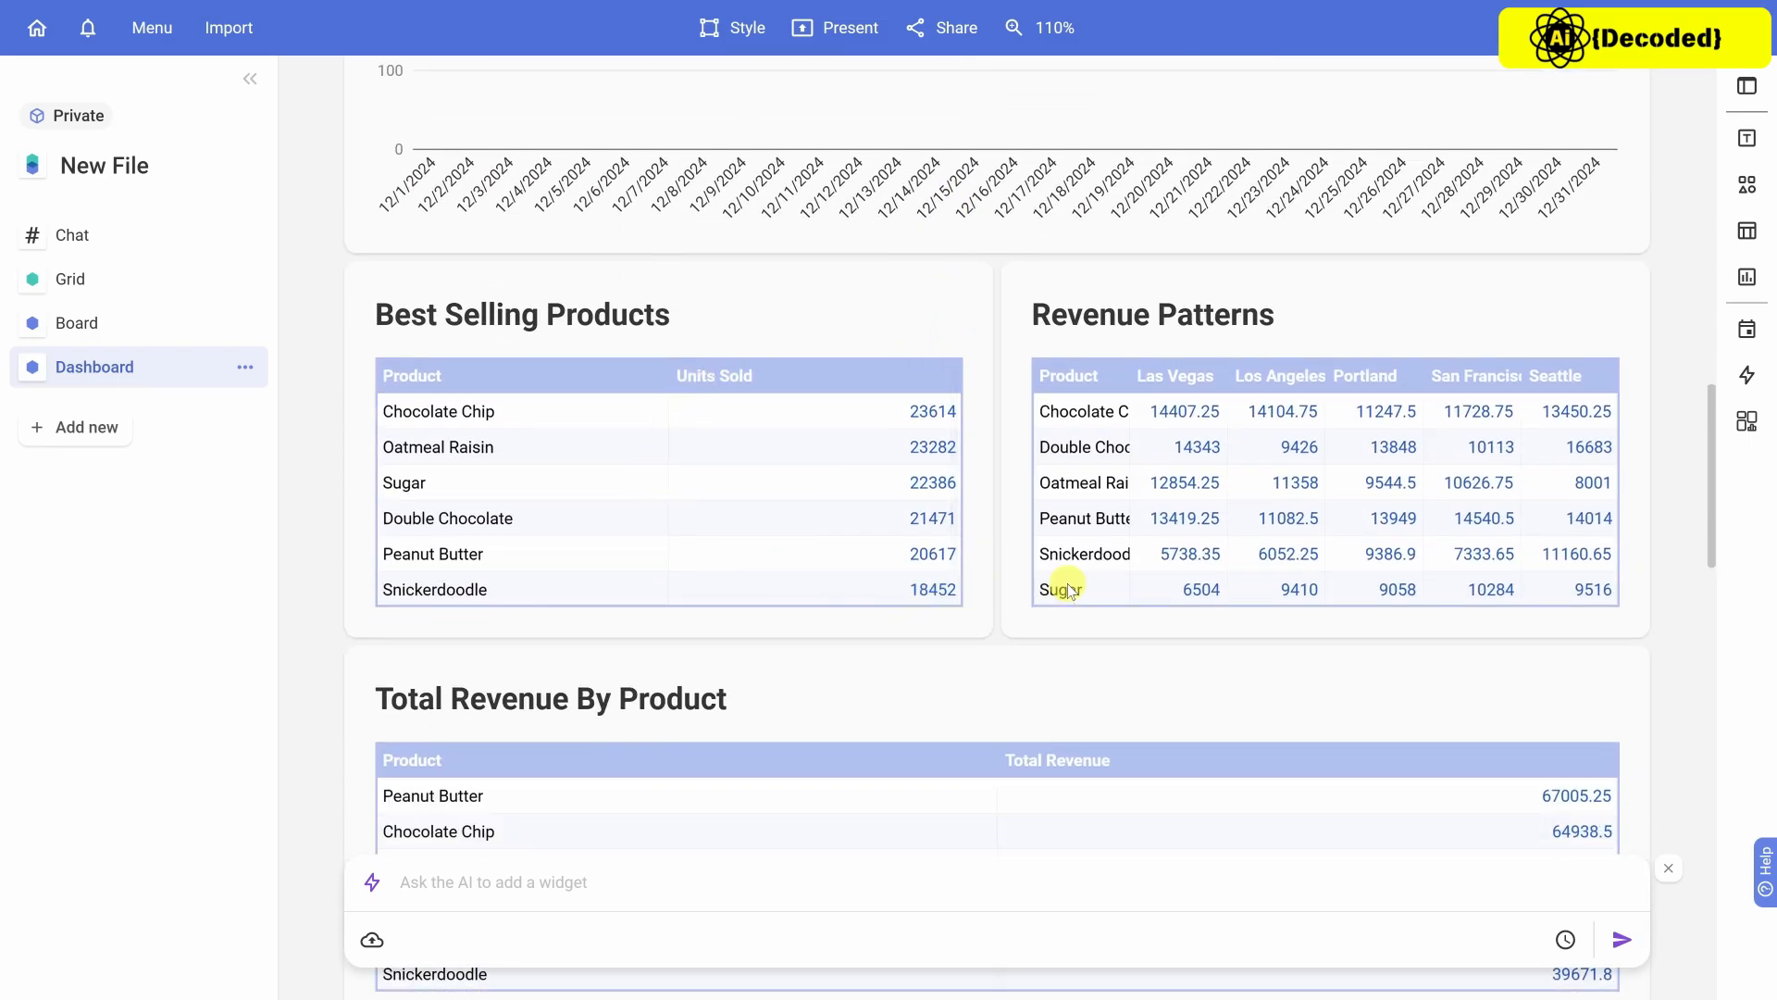
pyautogui.scroll(-11, 1185, 365)
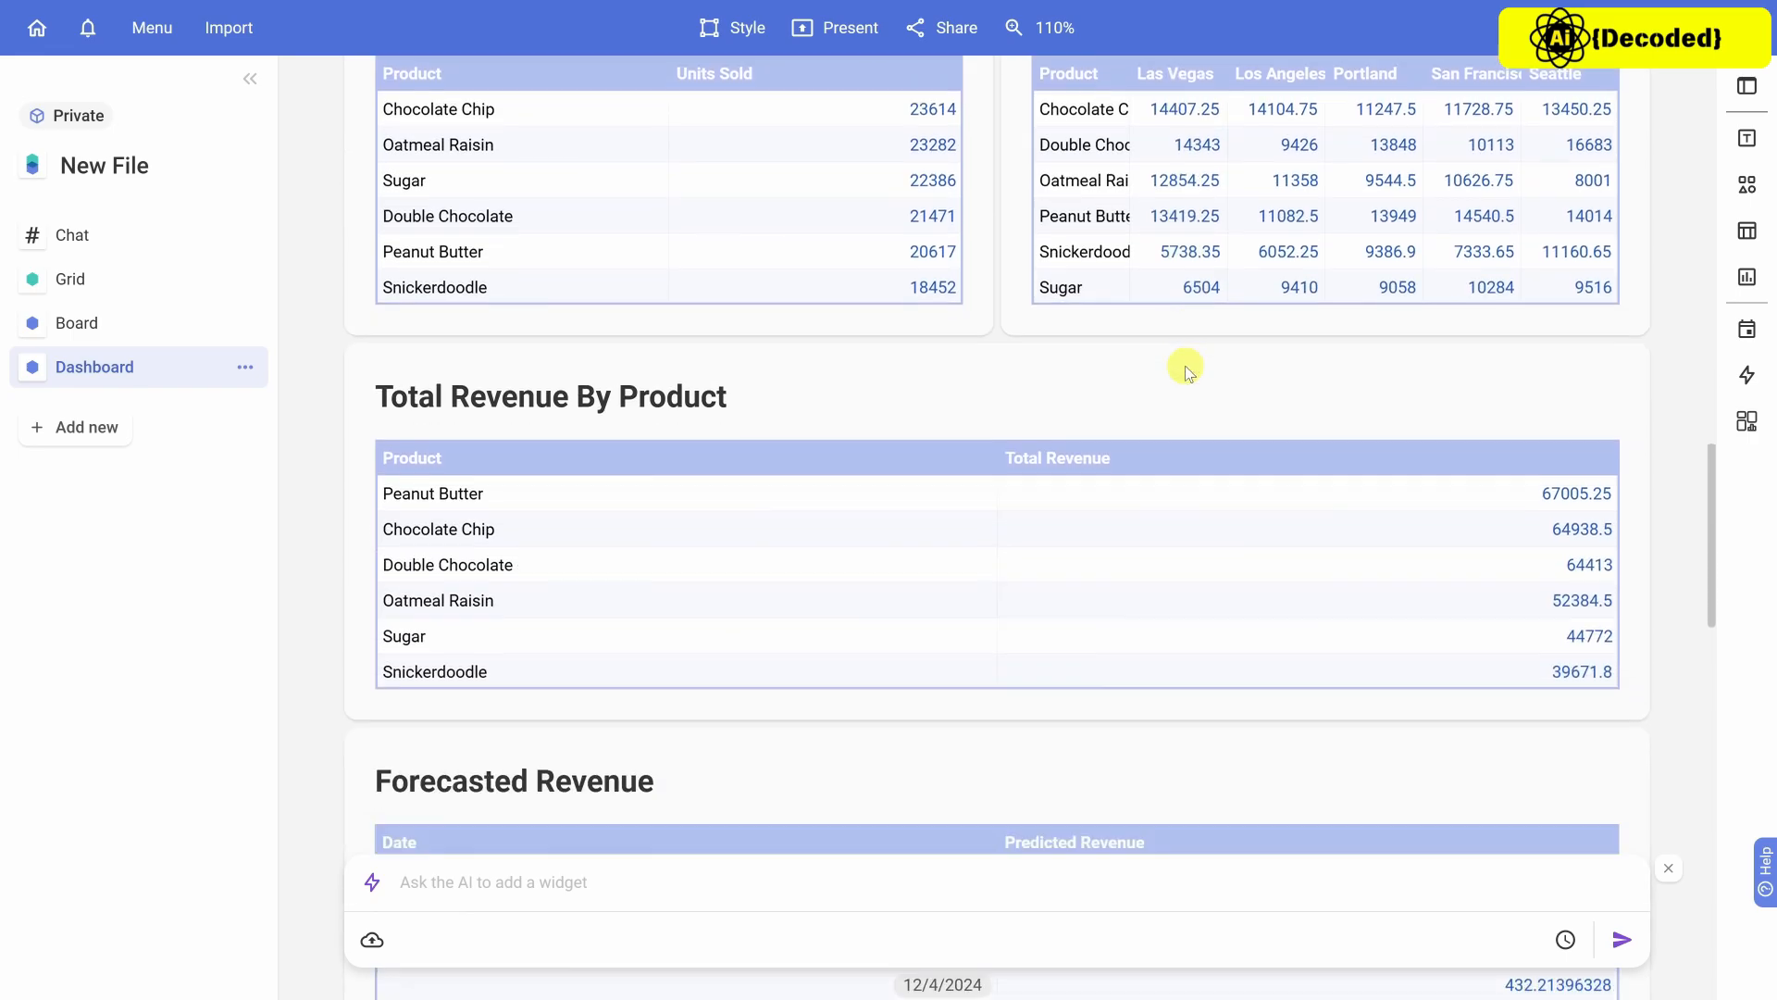
pyautogui.scroll(-9, 1185, 372)
pyautogui.scroll(16, 1180, 370)
pyautogui.scroll(20, 1170, 368)
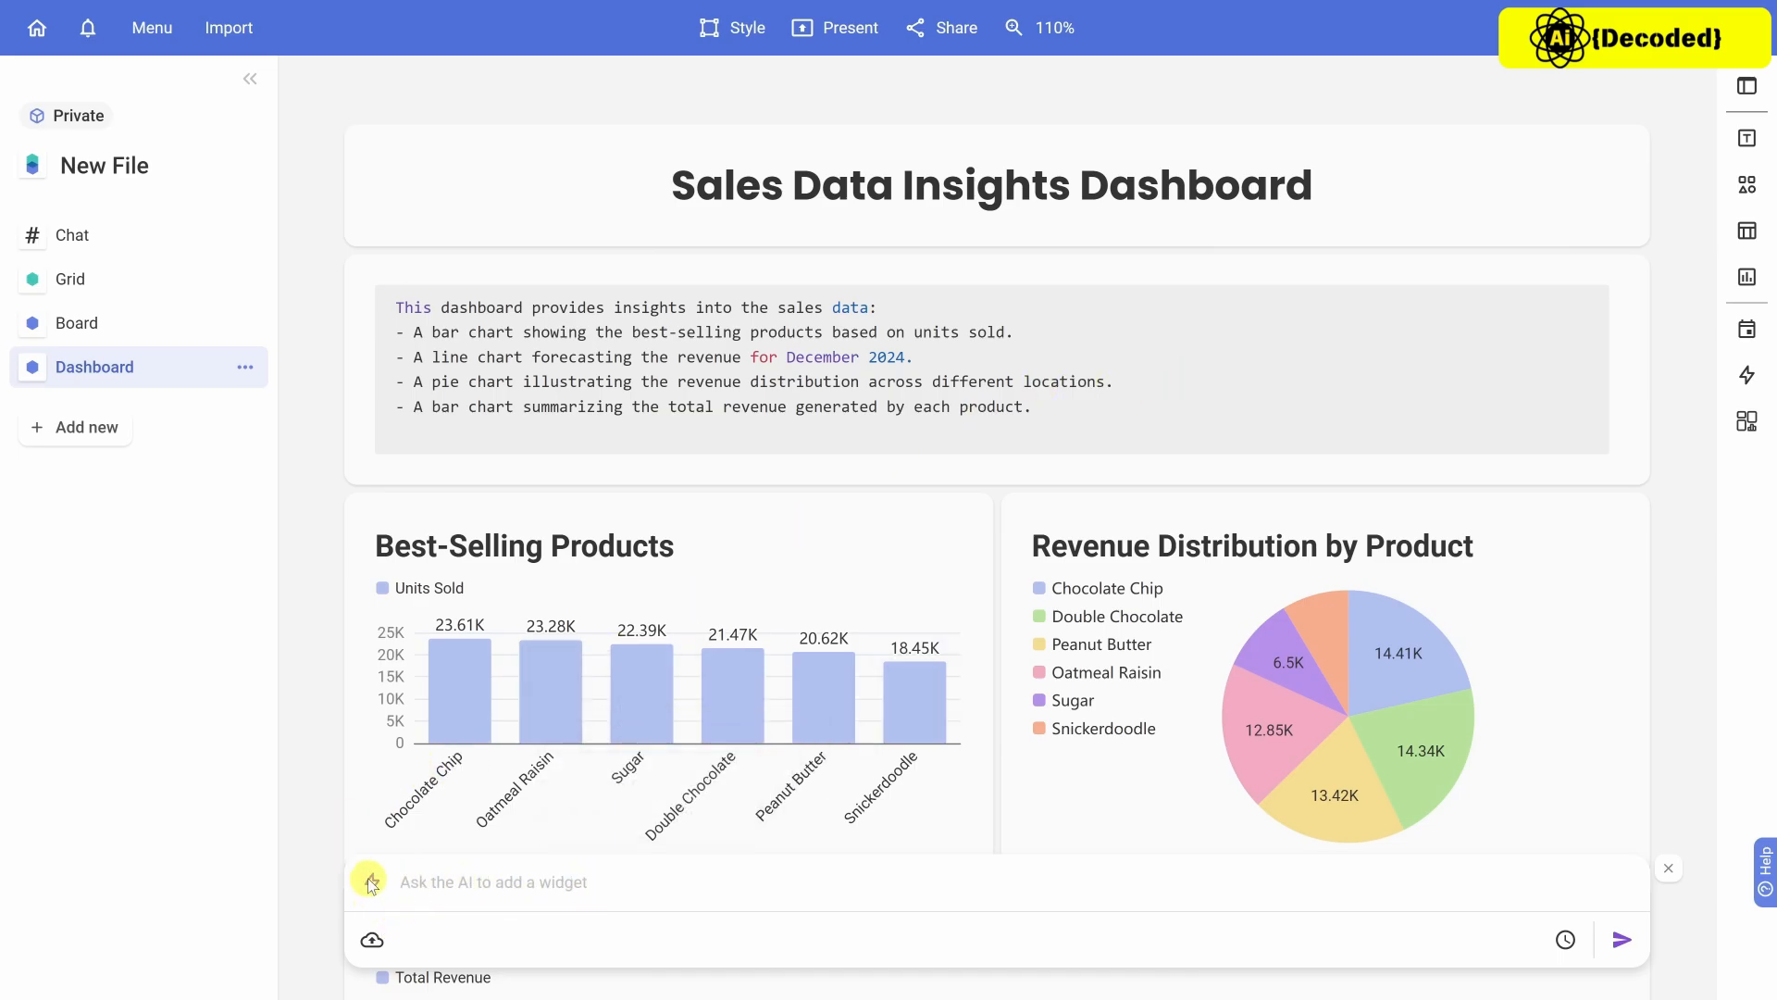
# Open the source data of the Revenue Distribution by Product pie chart and move the Best-Selling Products chart below the Revenue_Patterns table.
pyautogui.click(1199, 560)
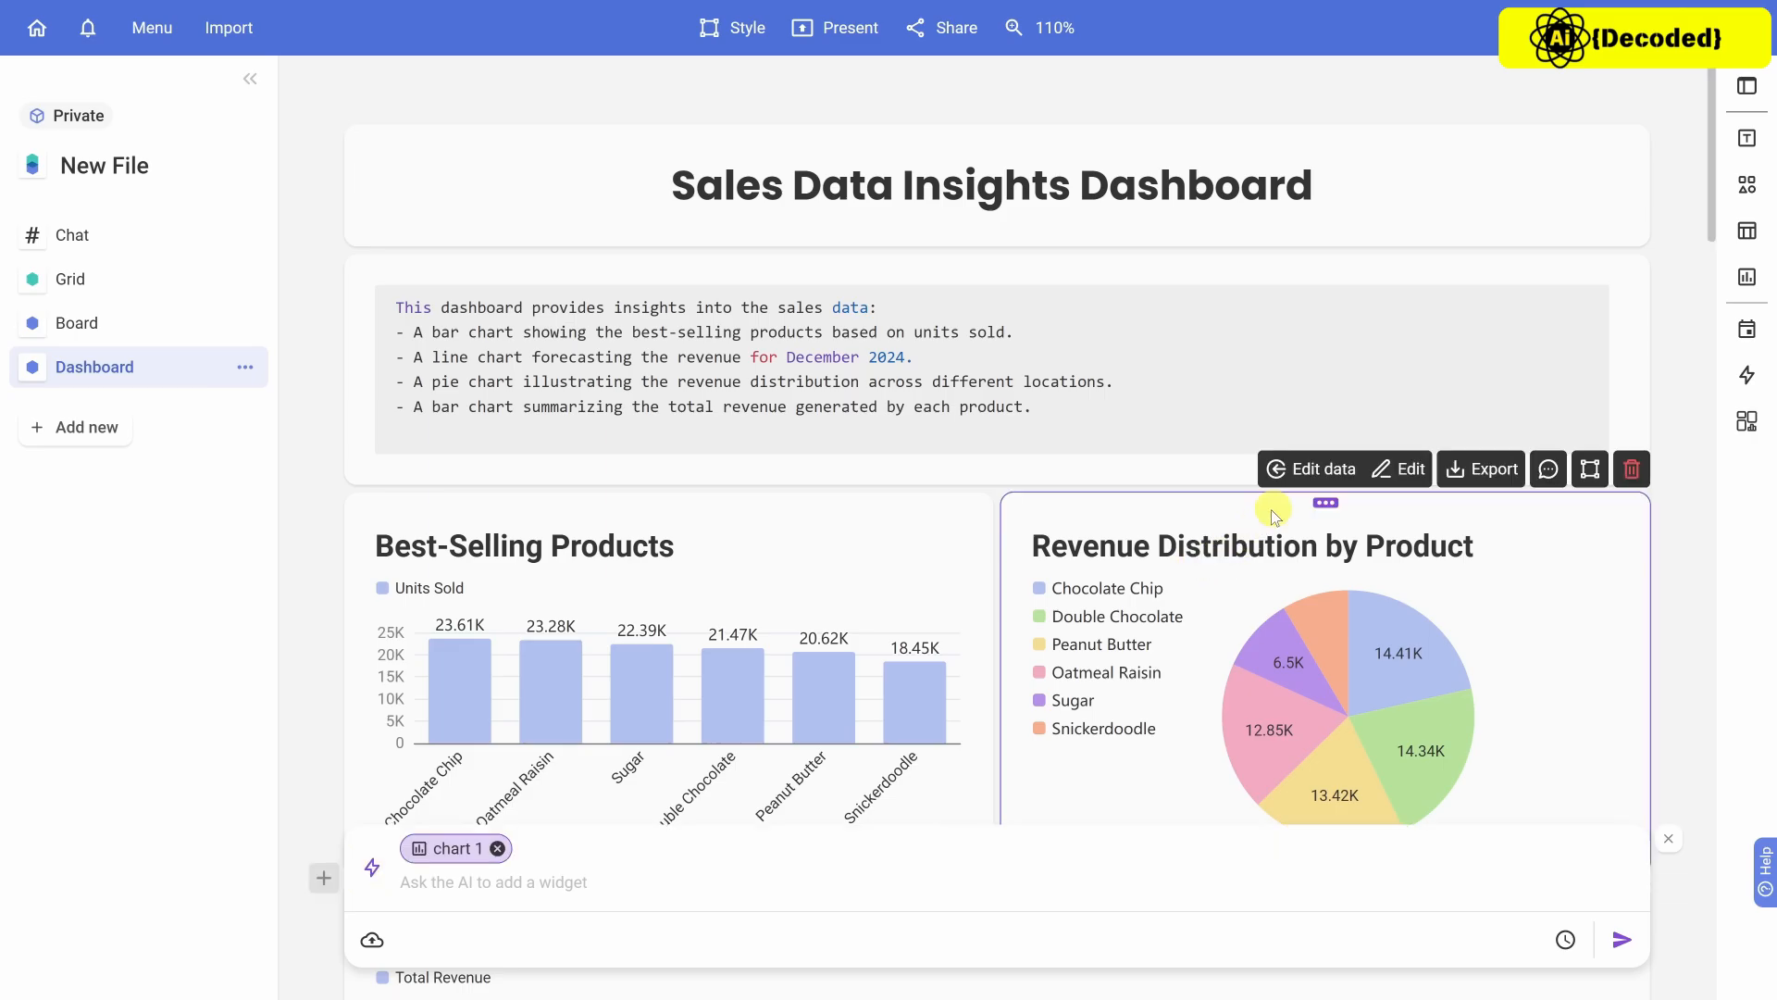
pyautogui.click(1305, 470)
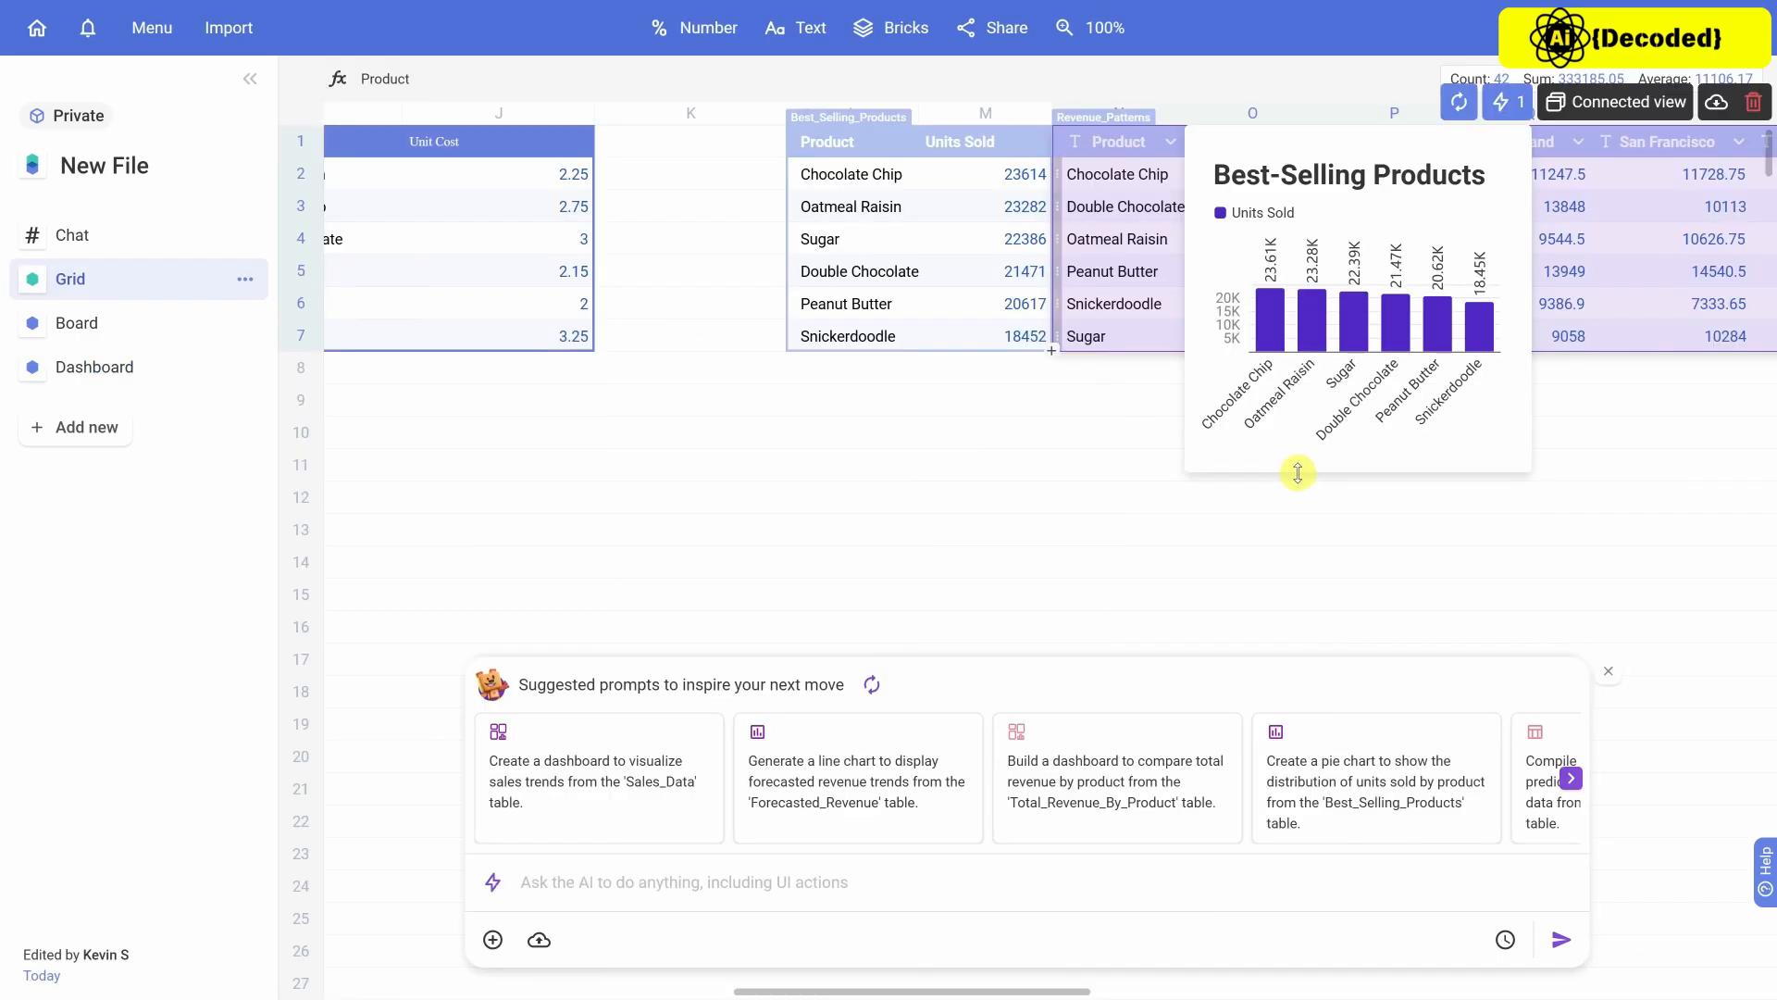
pyautogui.moveTo(1230, 162); pyautogui.dragTo(1332, 455)
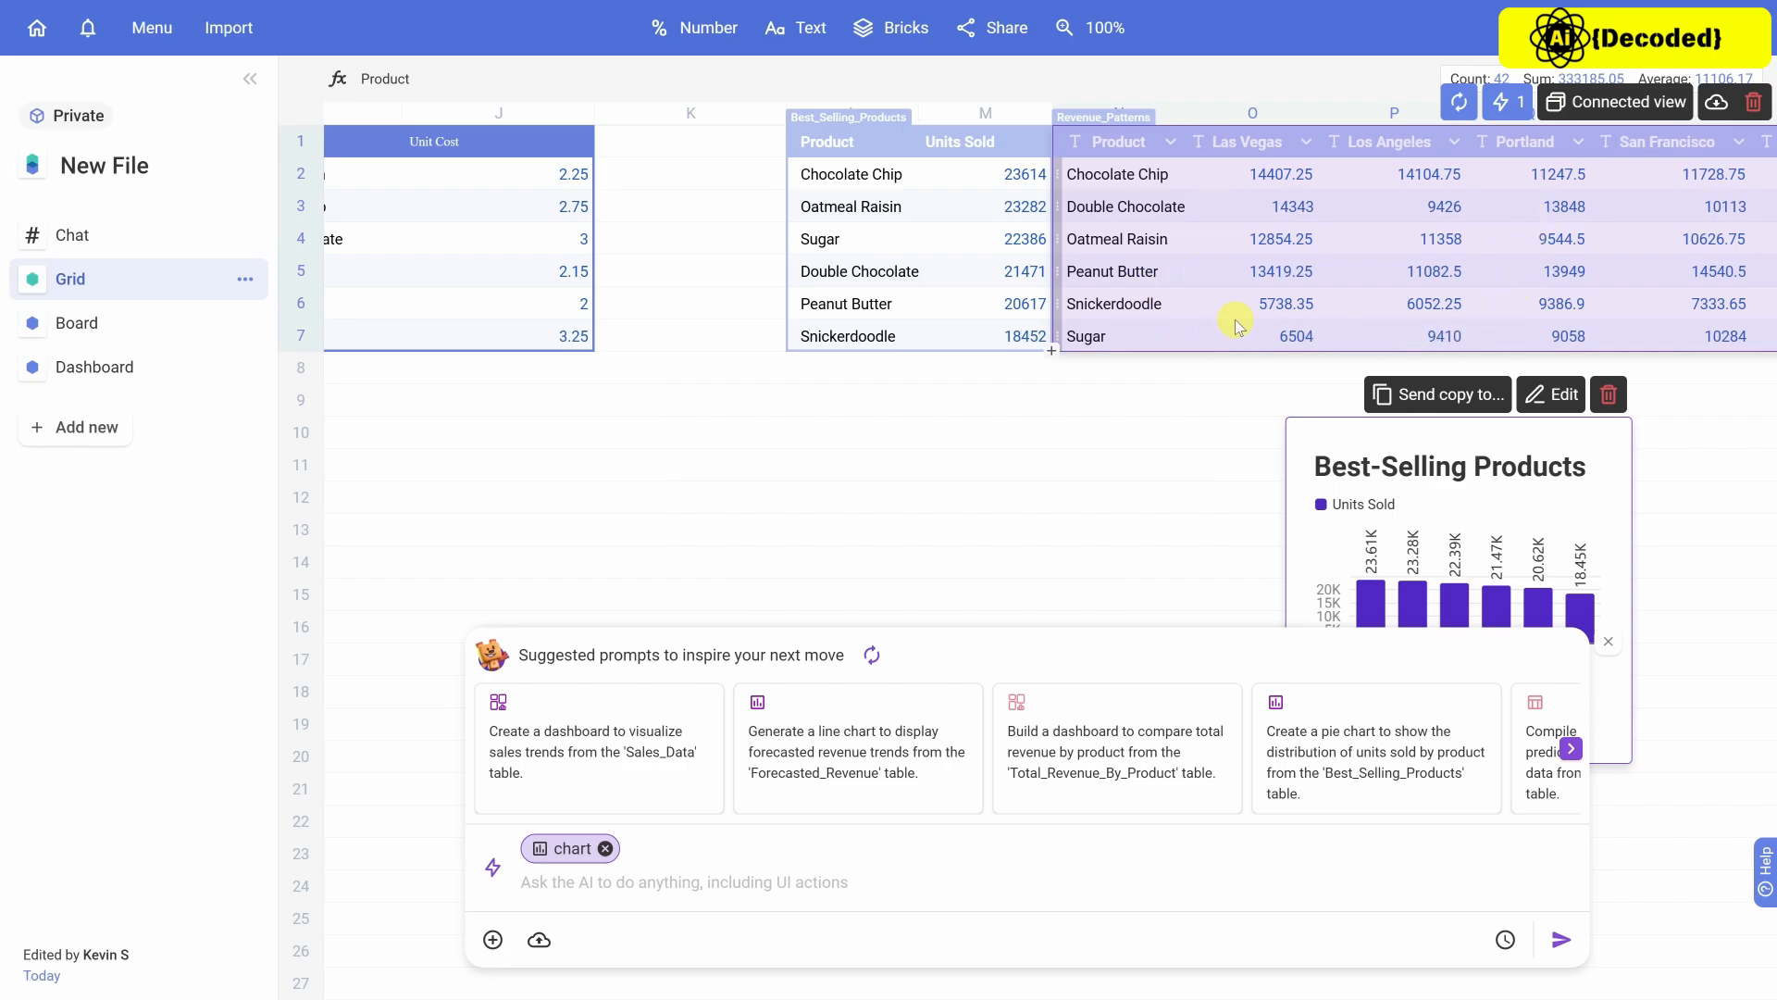
# Return to the Dashboard, inspect the Revenue Distribution by Product pie chart's fields, legend and values in the chart editor, and close the editor.
pyautogui.click(97, 365)
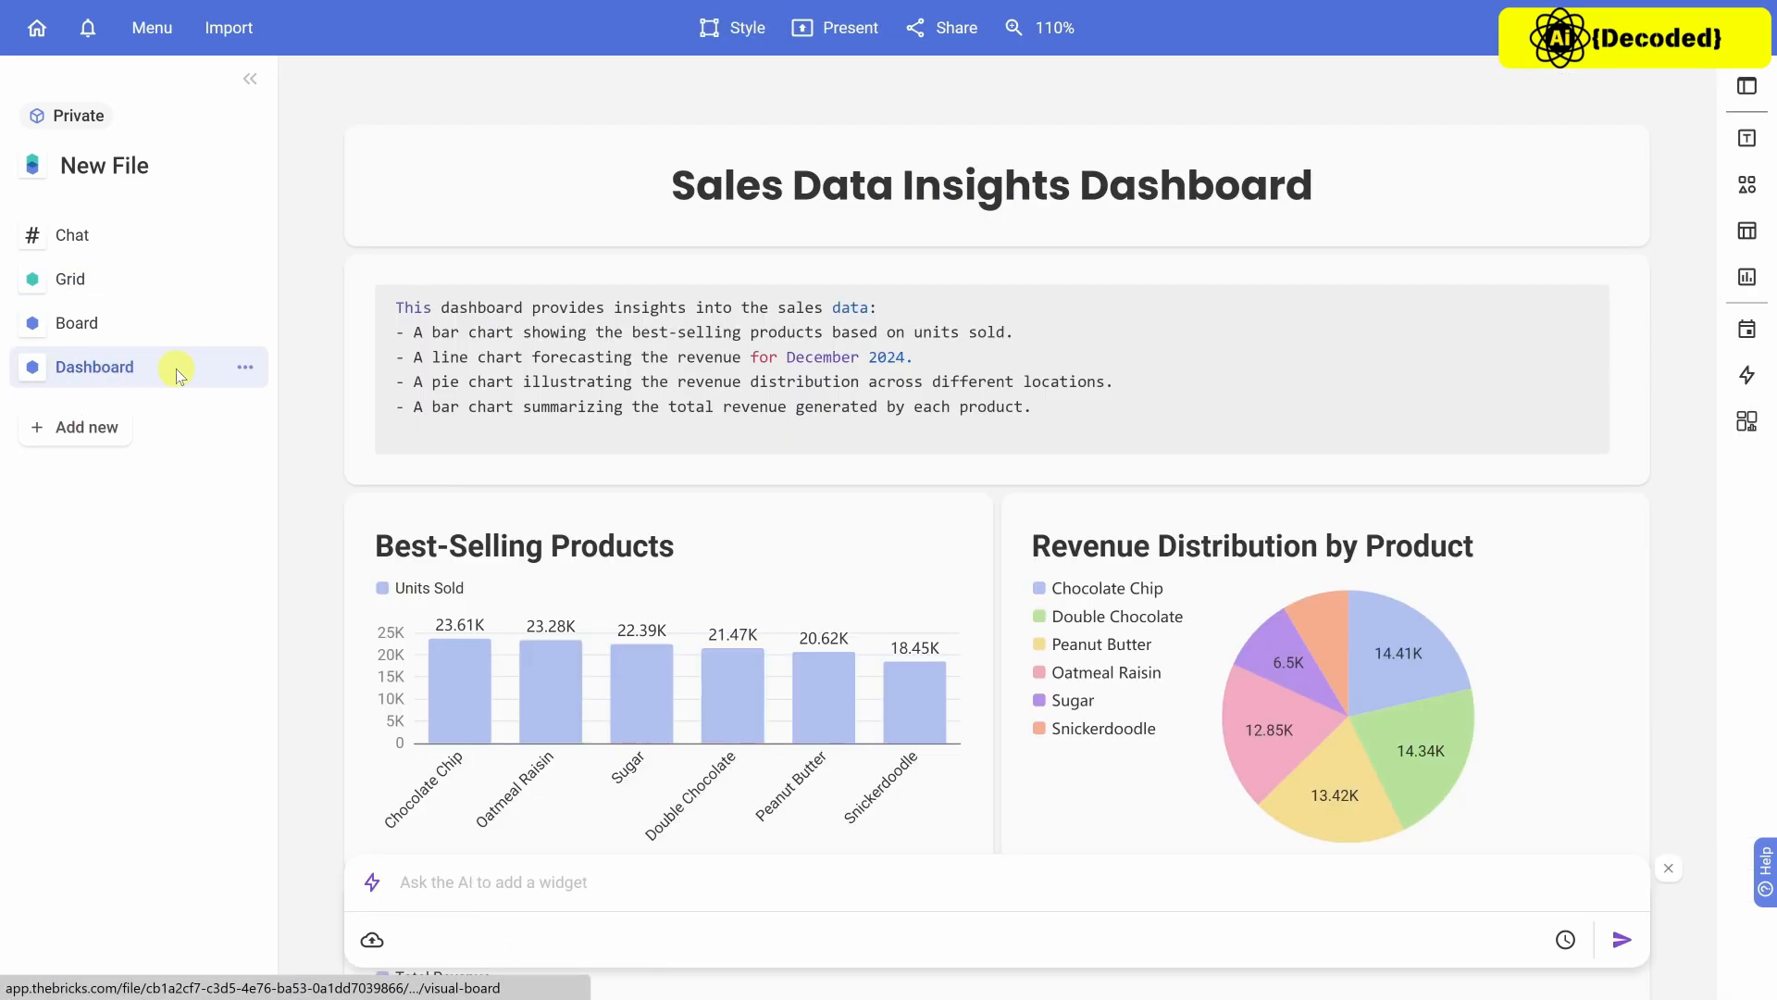
pyautogui.click(1278, 506)
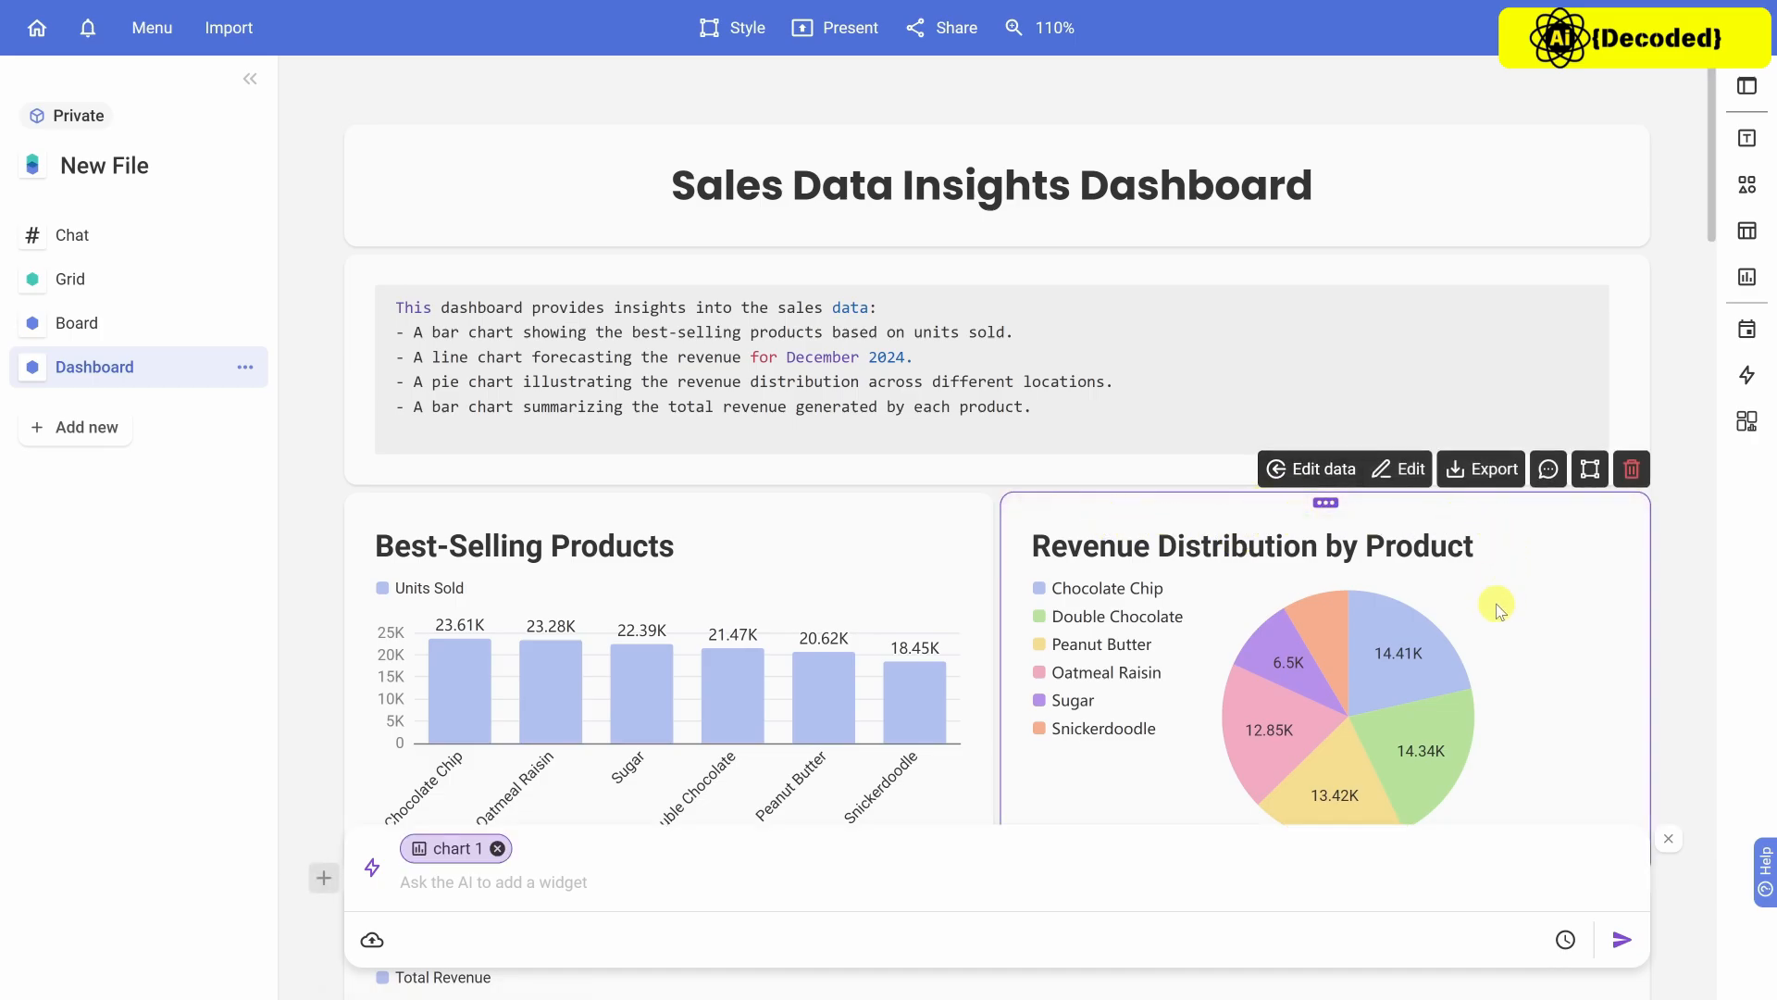
pyautogui.click(1409, 482)
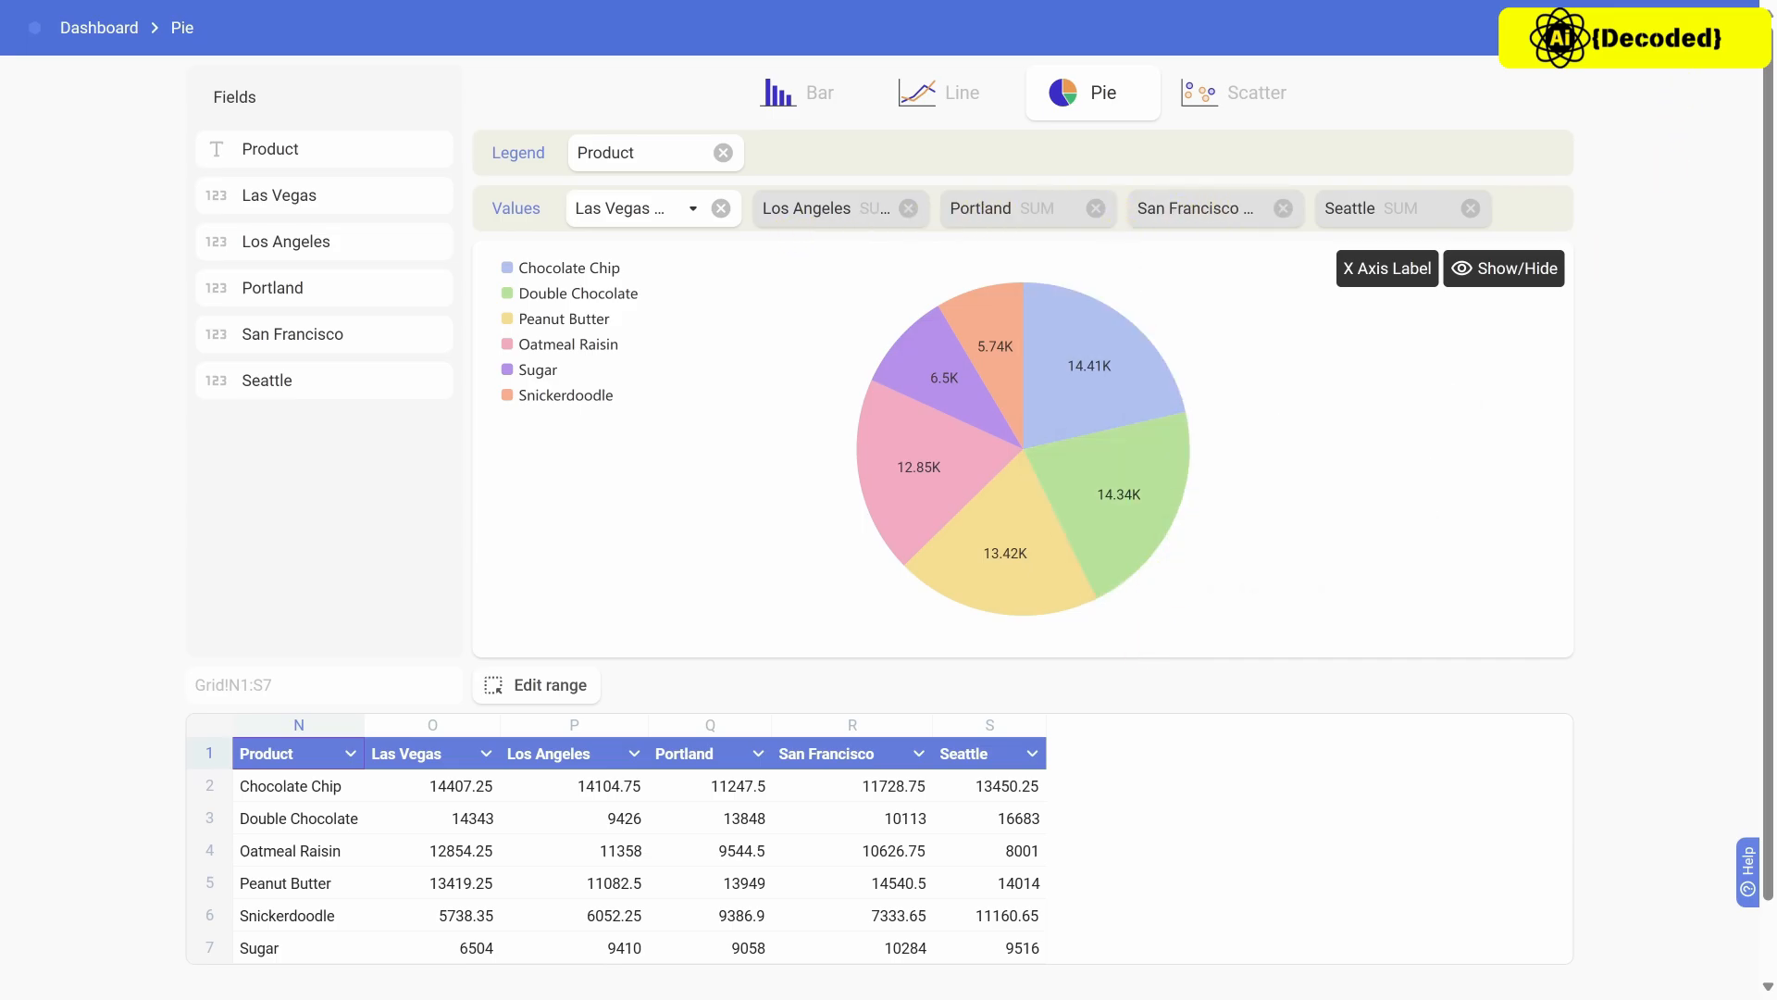
pyautogui.click(1689, 30)
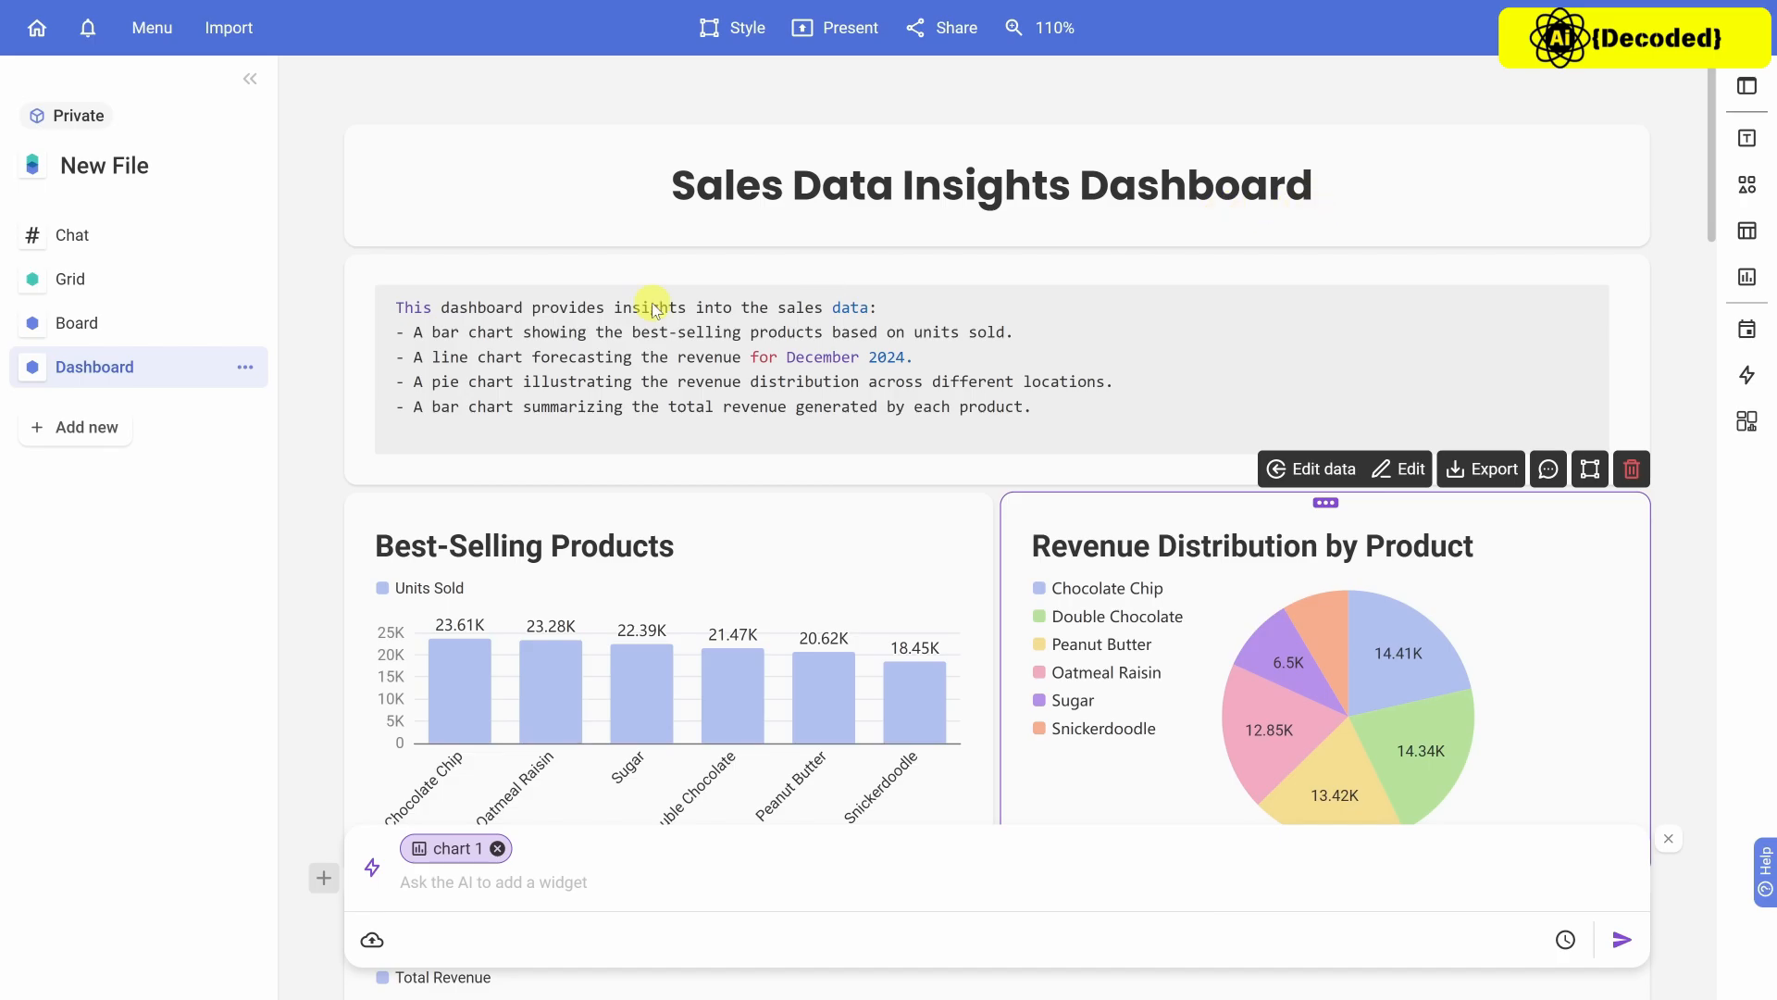
# Have the AI rewrite the dashboard's description text with the instruction "Can you turn this into paragraph form?".
pyautogui.click(497, 324)
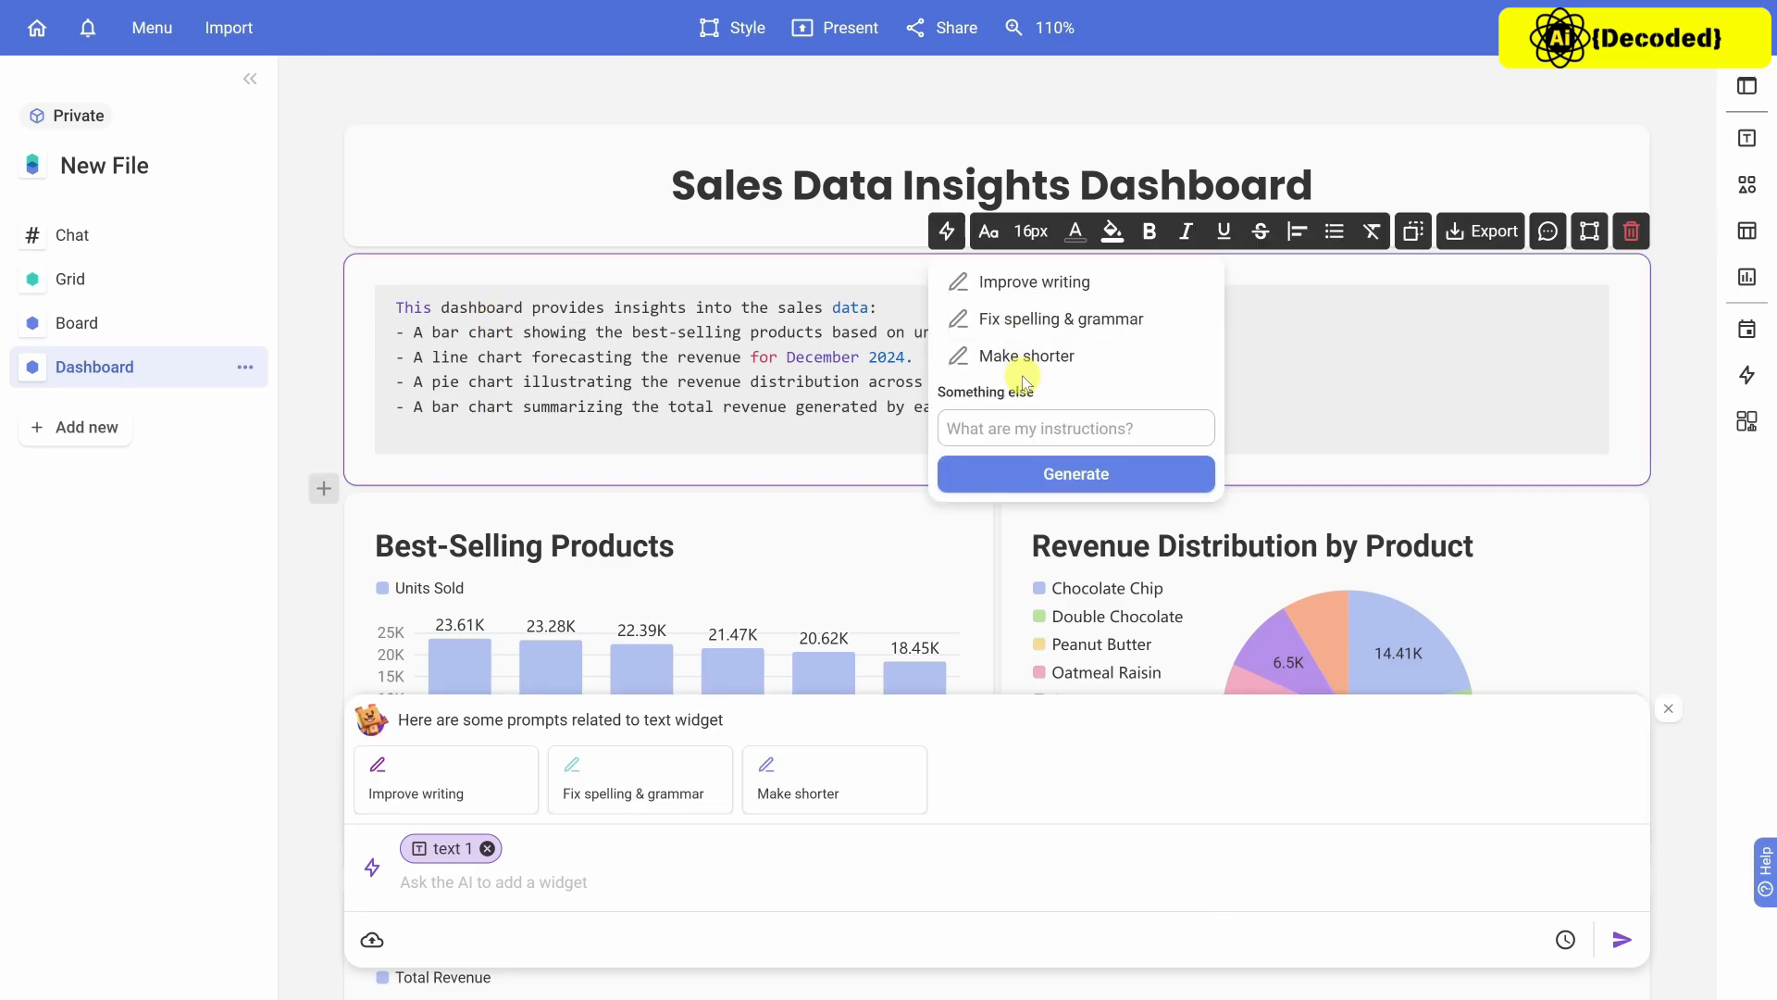
pyautogui.click(1016, 428)
pyautogui.write('Can you turn this into paragraph form?')
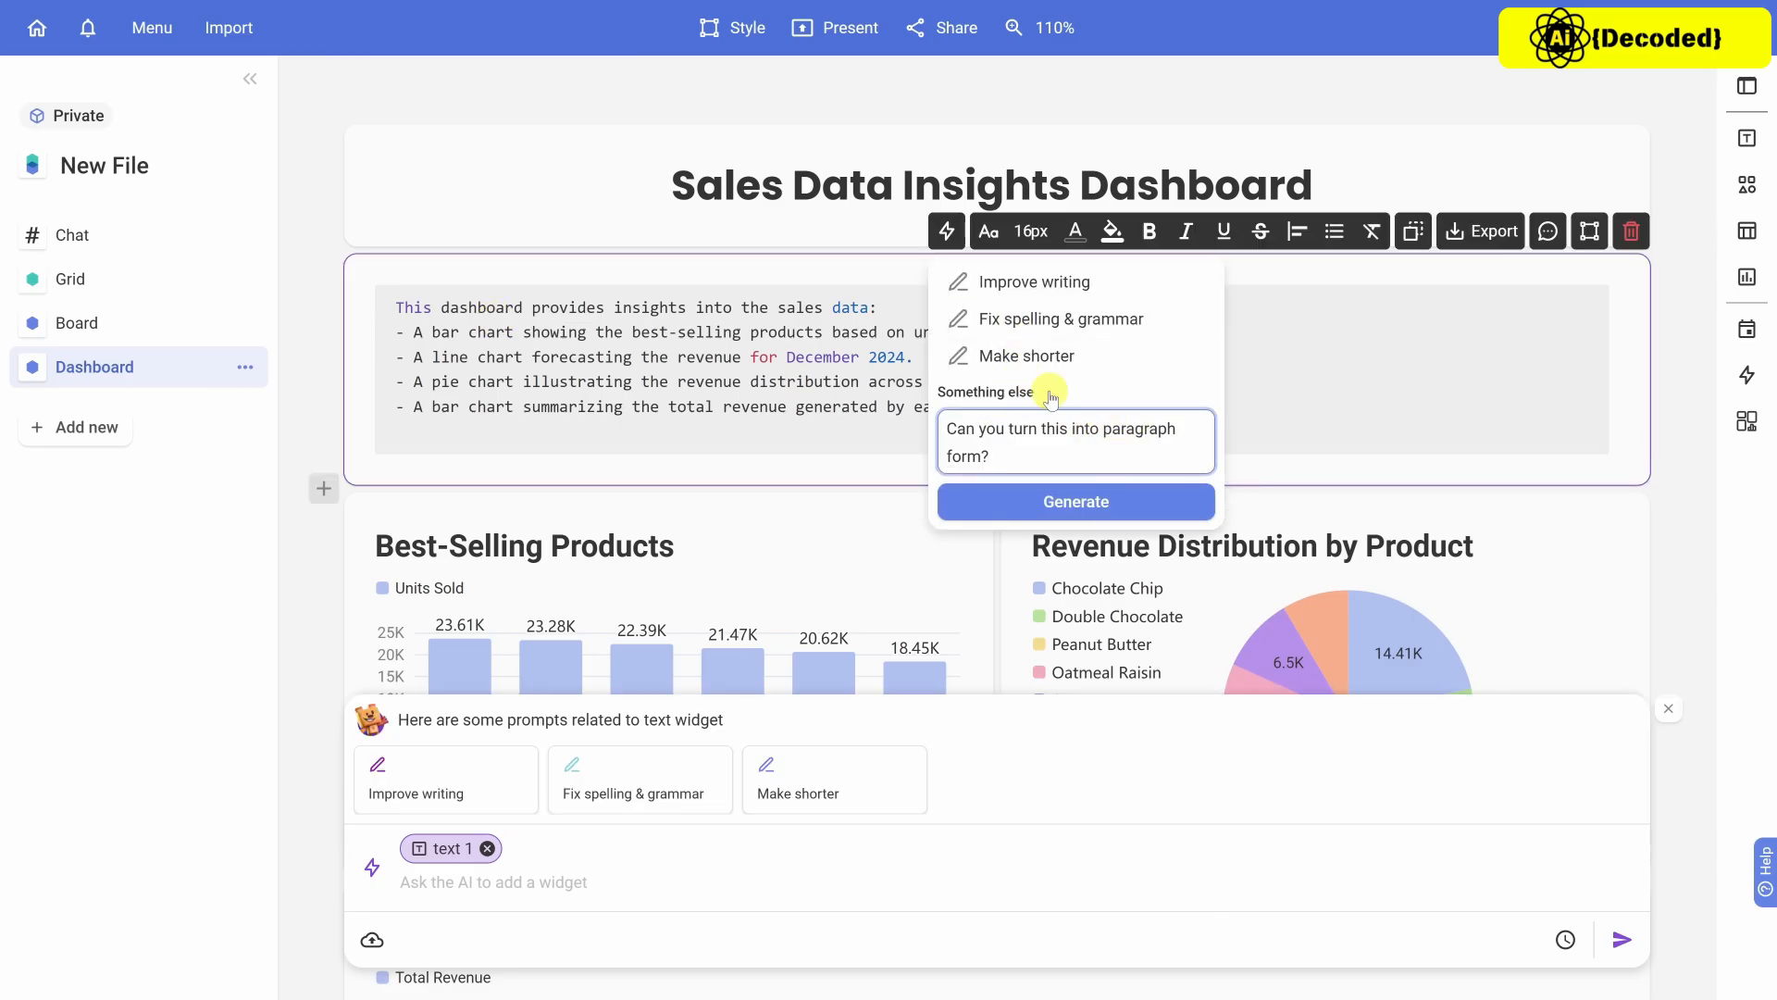
pyautogui.click(1100, 502)
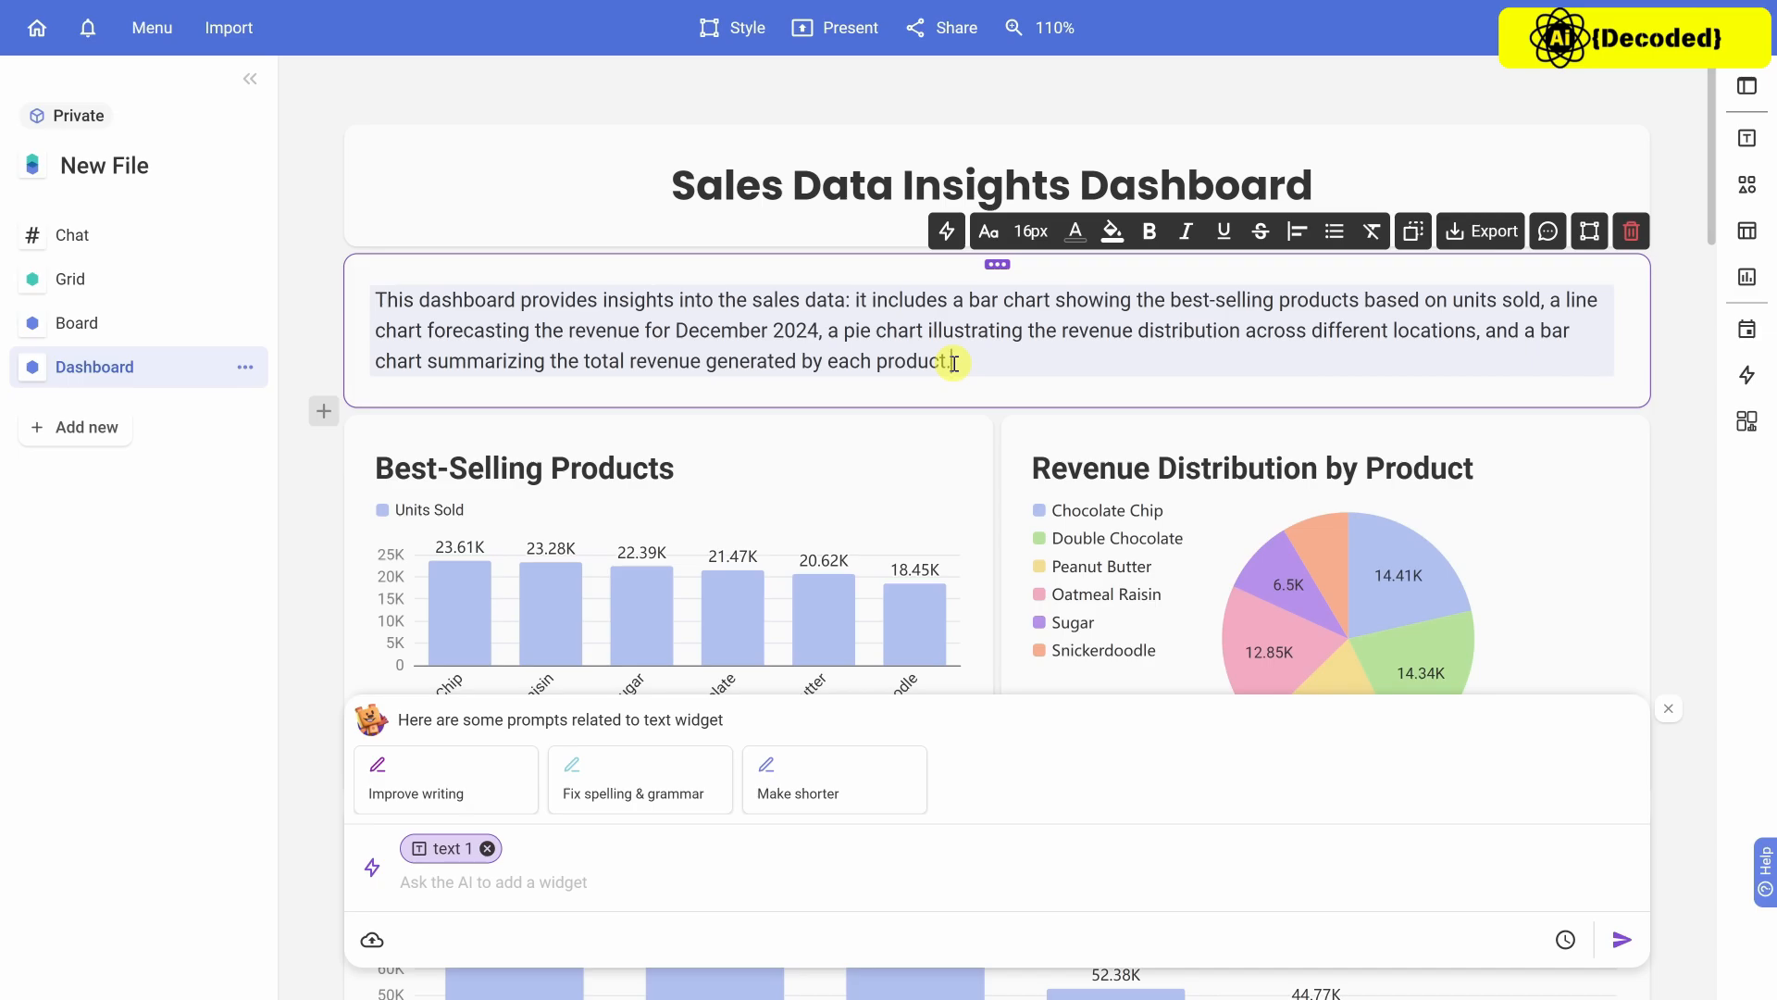
# Present the dashboard full screen and advance through its slides to the Forecasted Revenue for December 2024 chart.
pyautogui.click(839, 40)
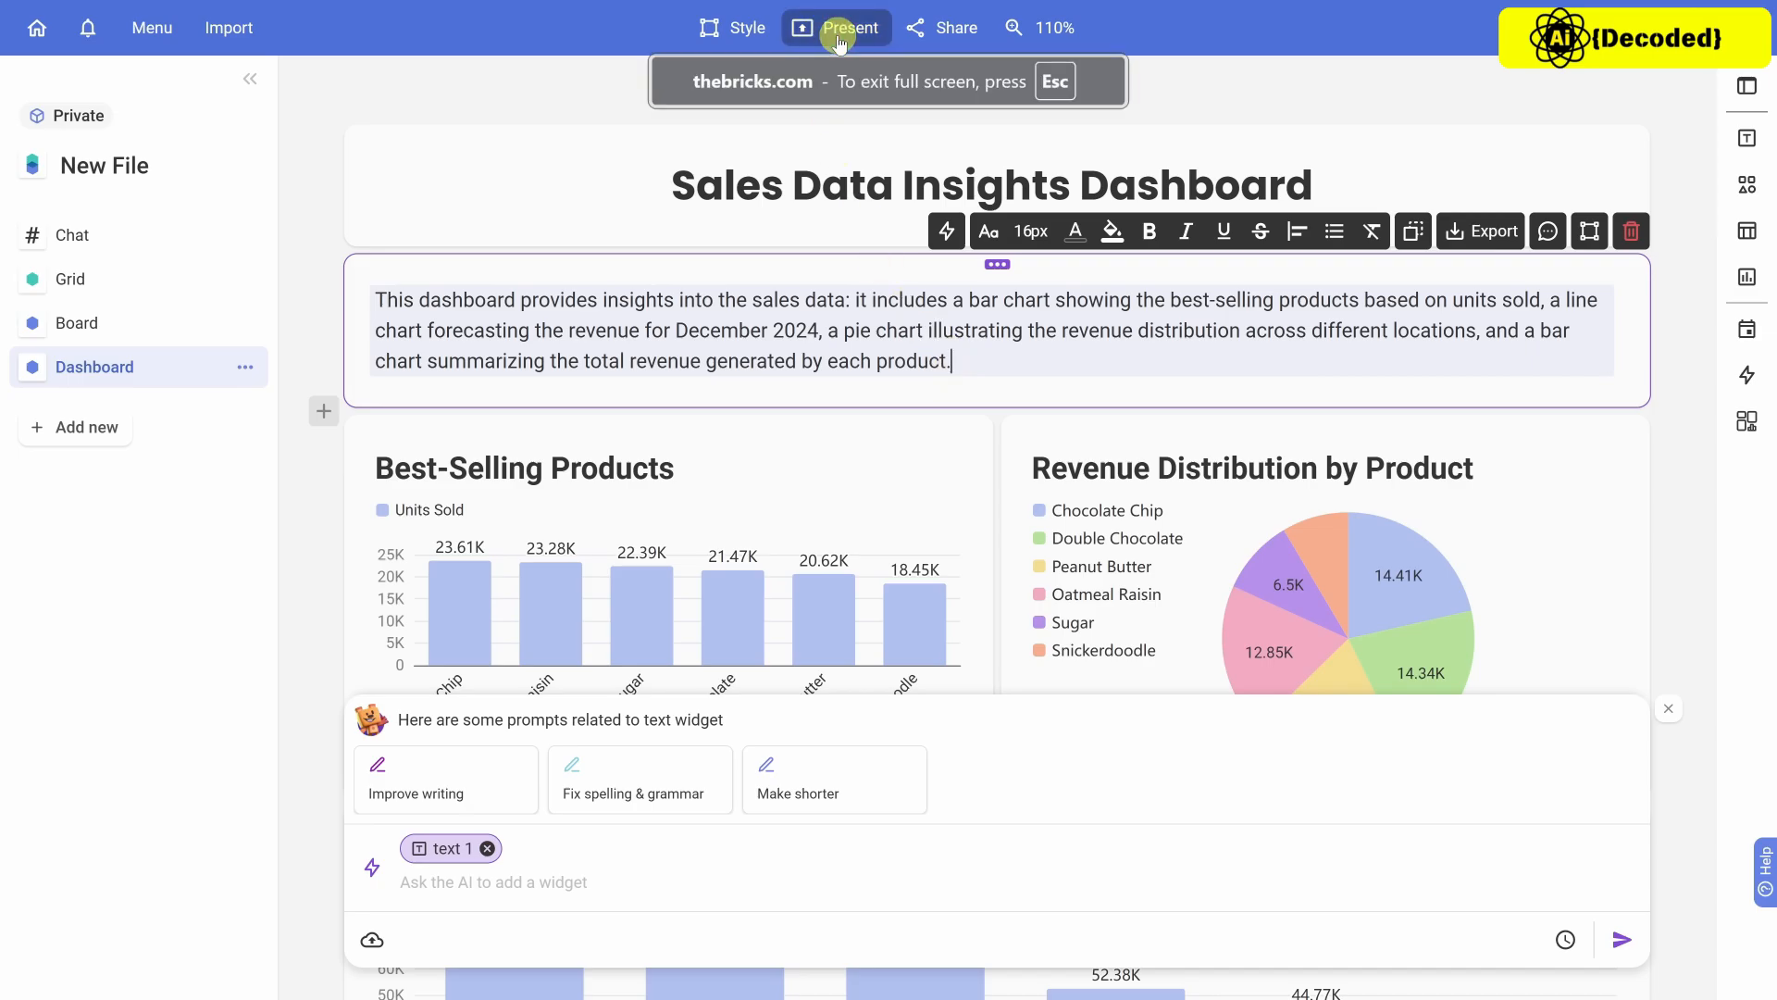
pyautogui.press('Right')
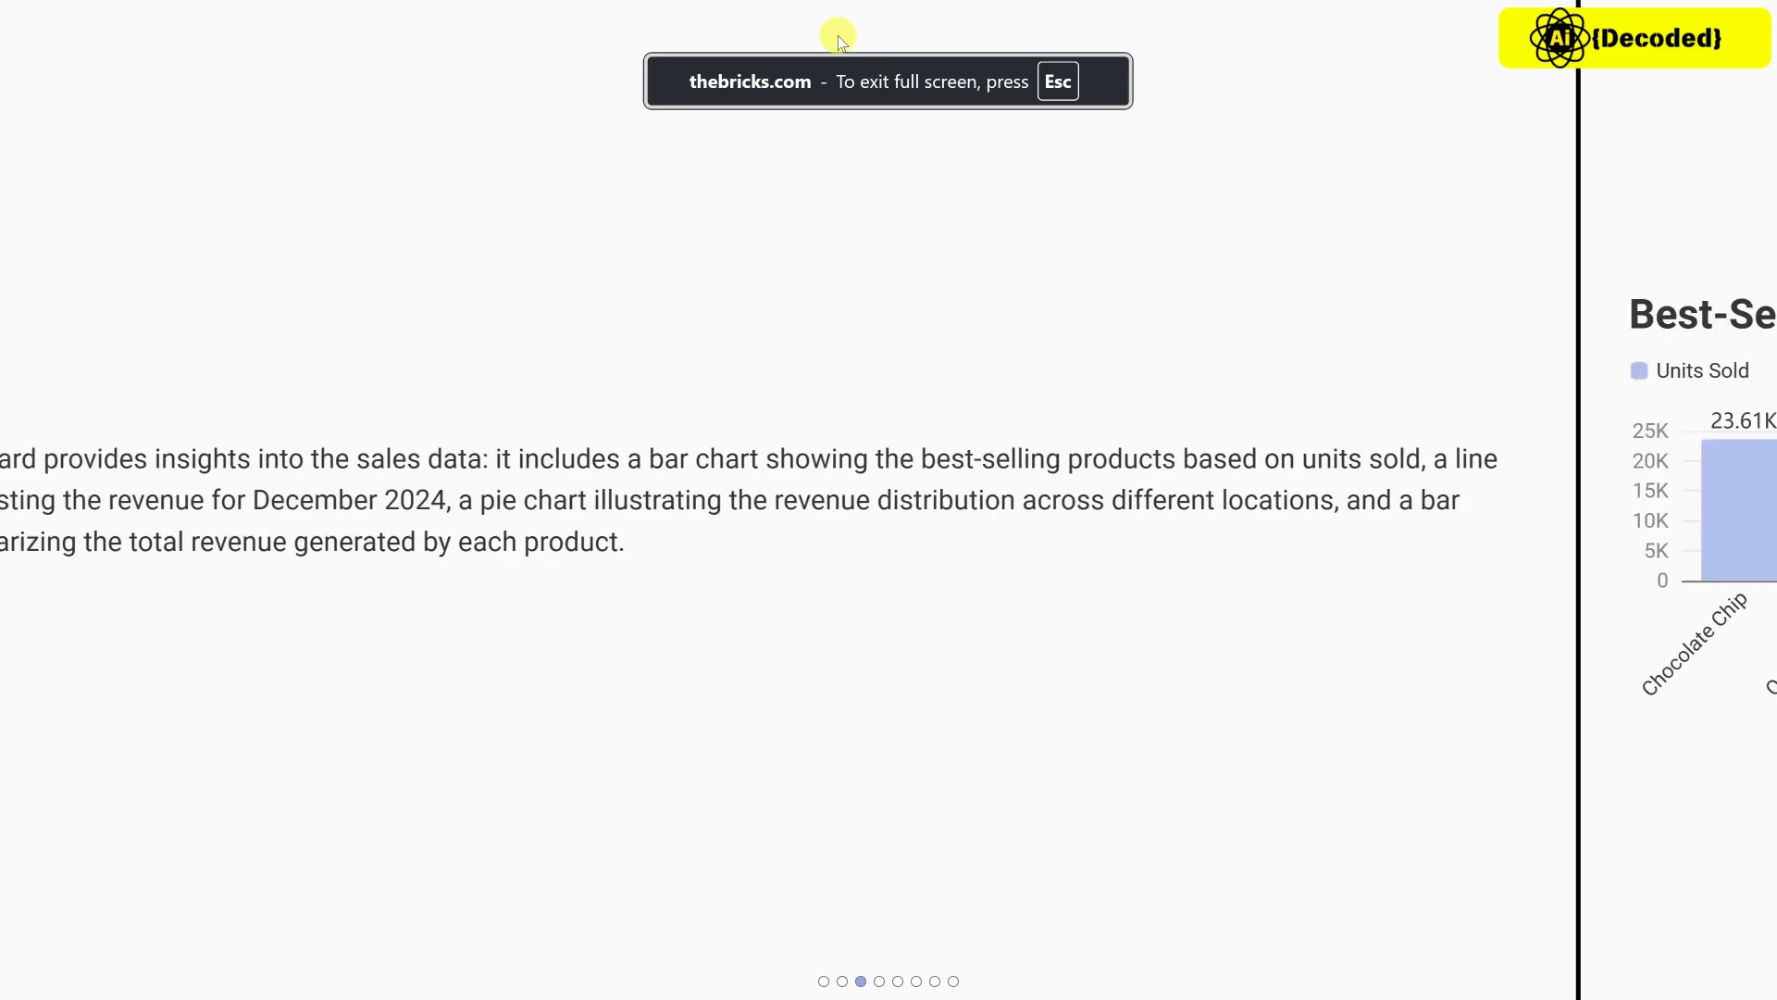
pyautogui.press('Right')
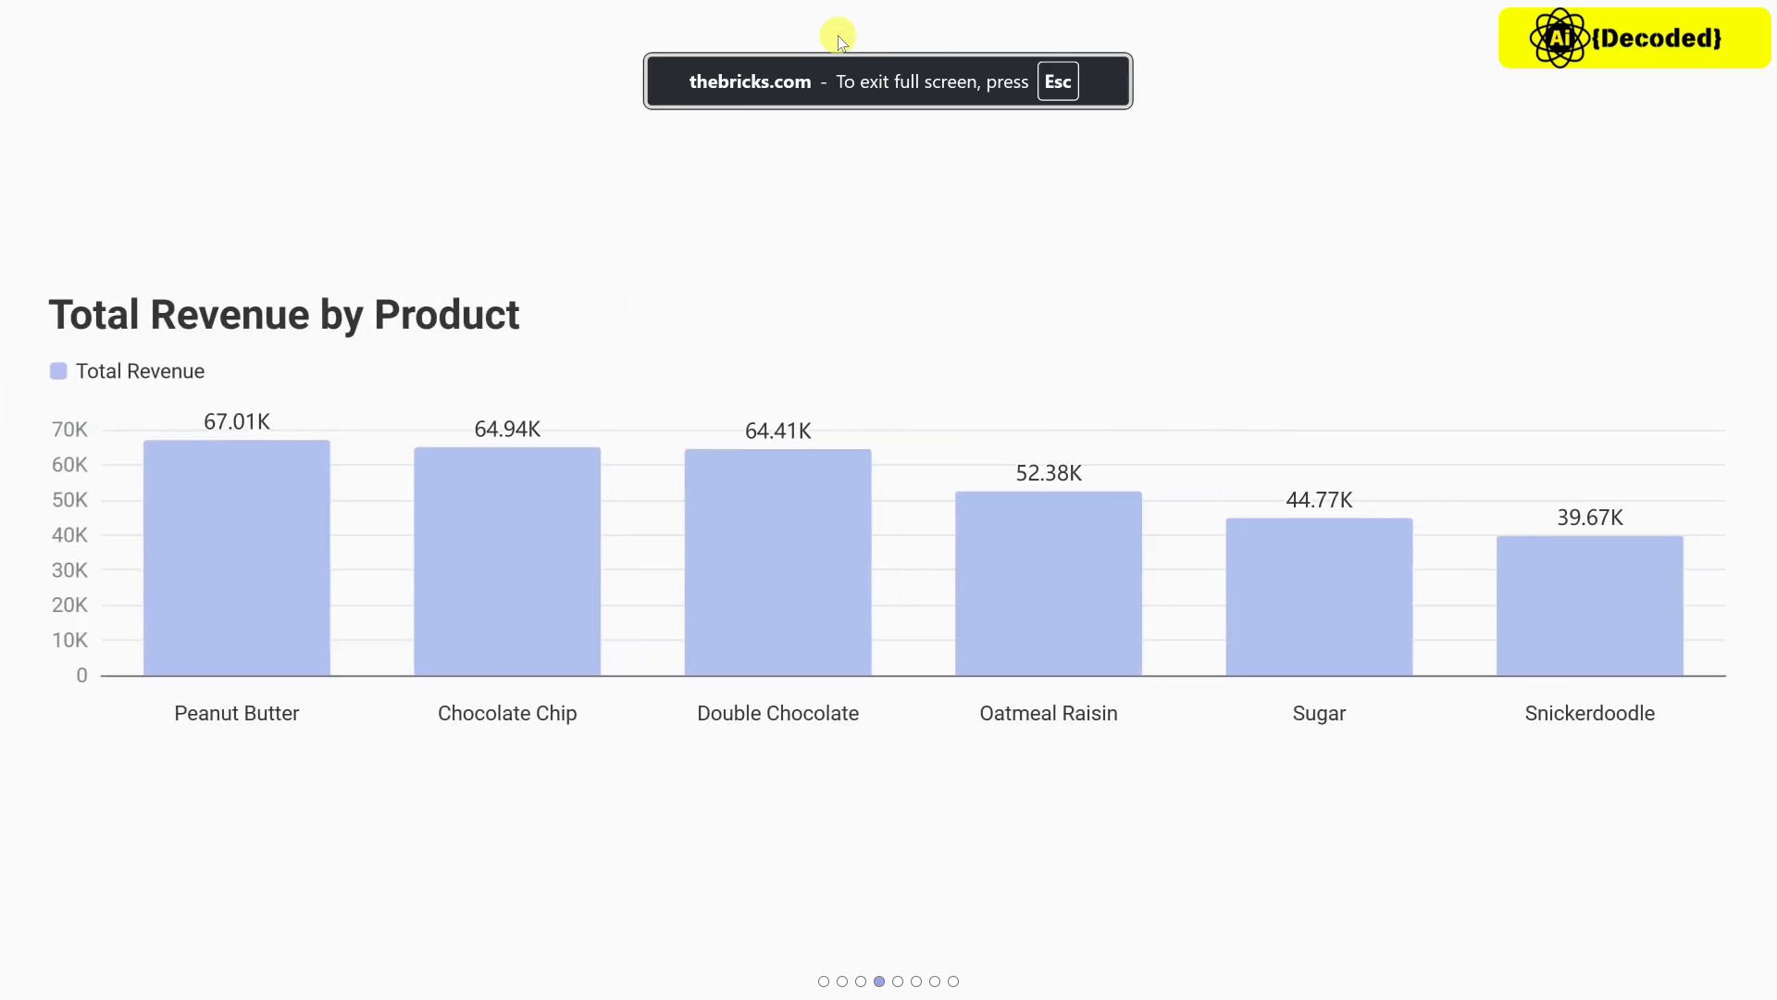
pyautogui.press('Right')
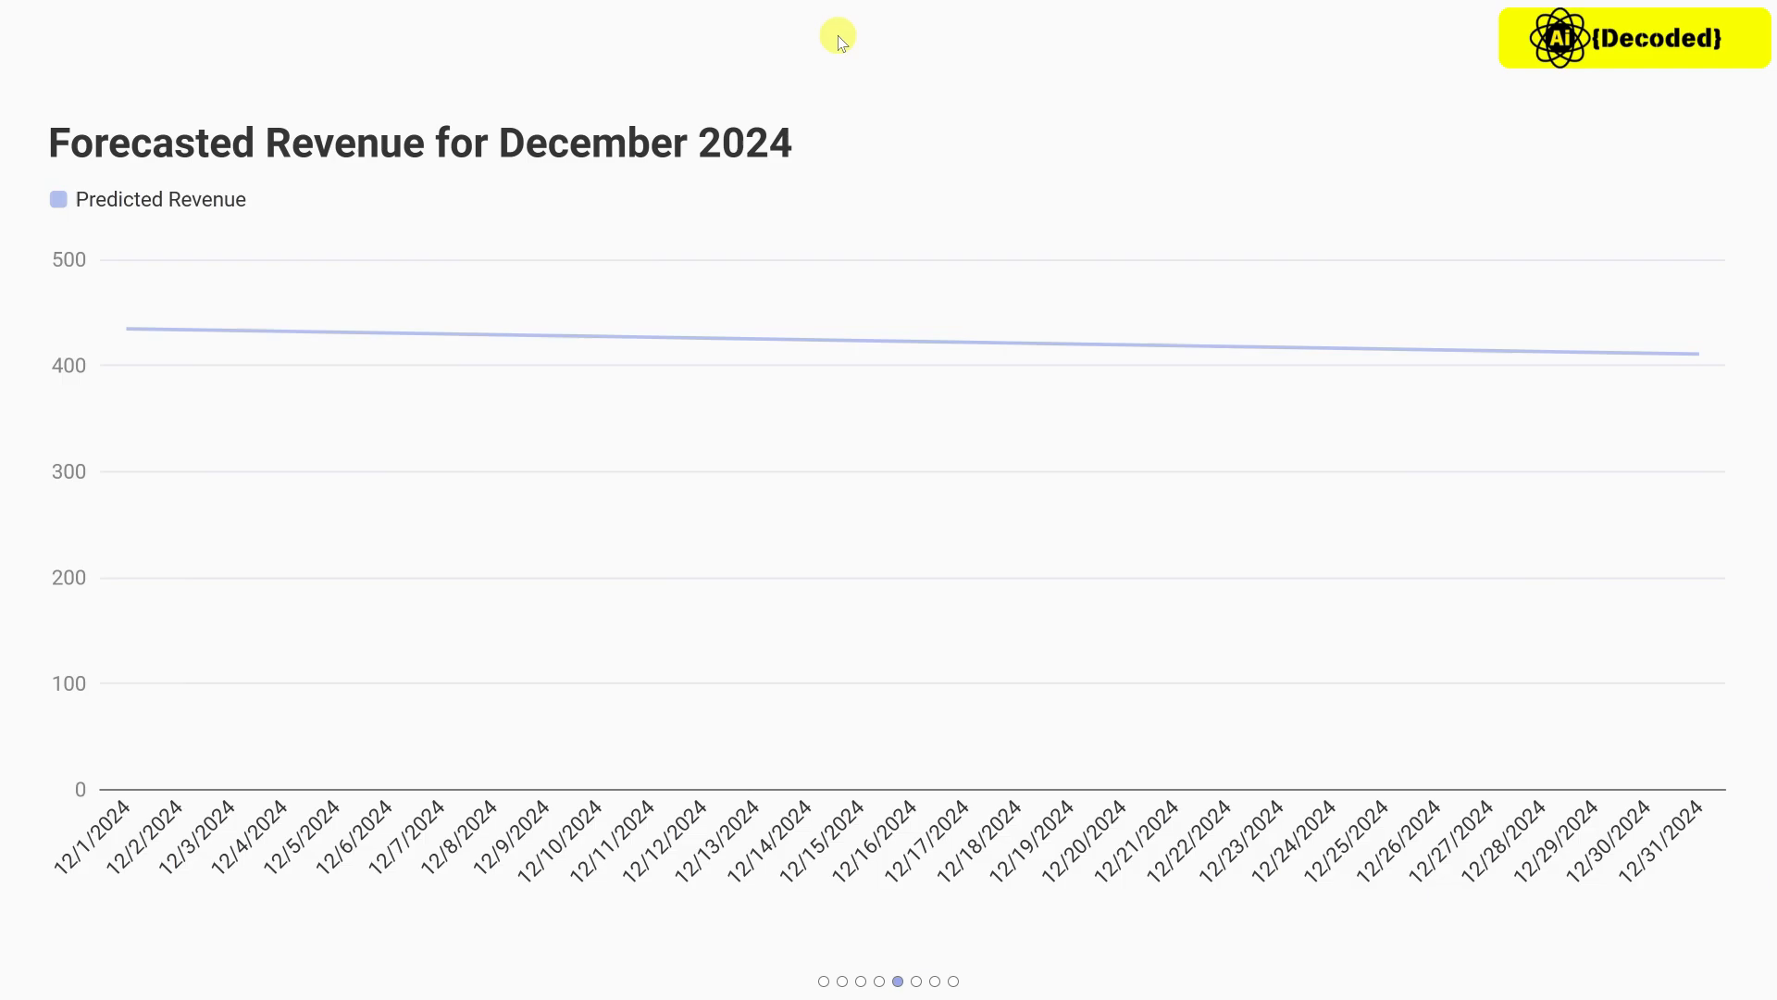